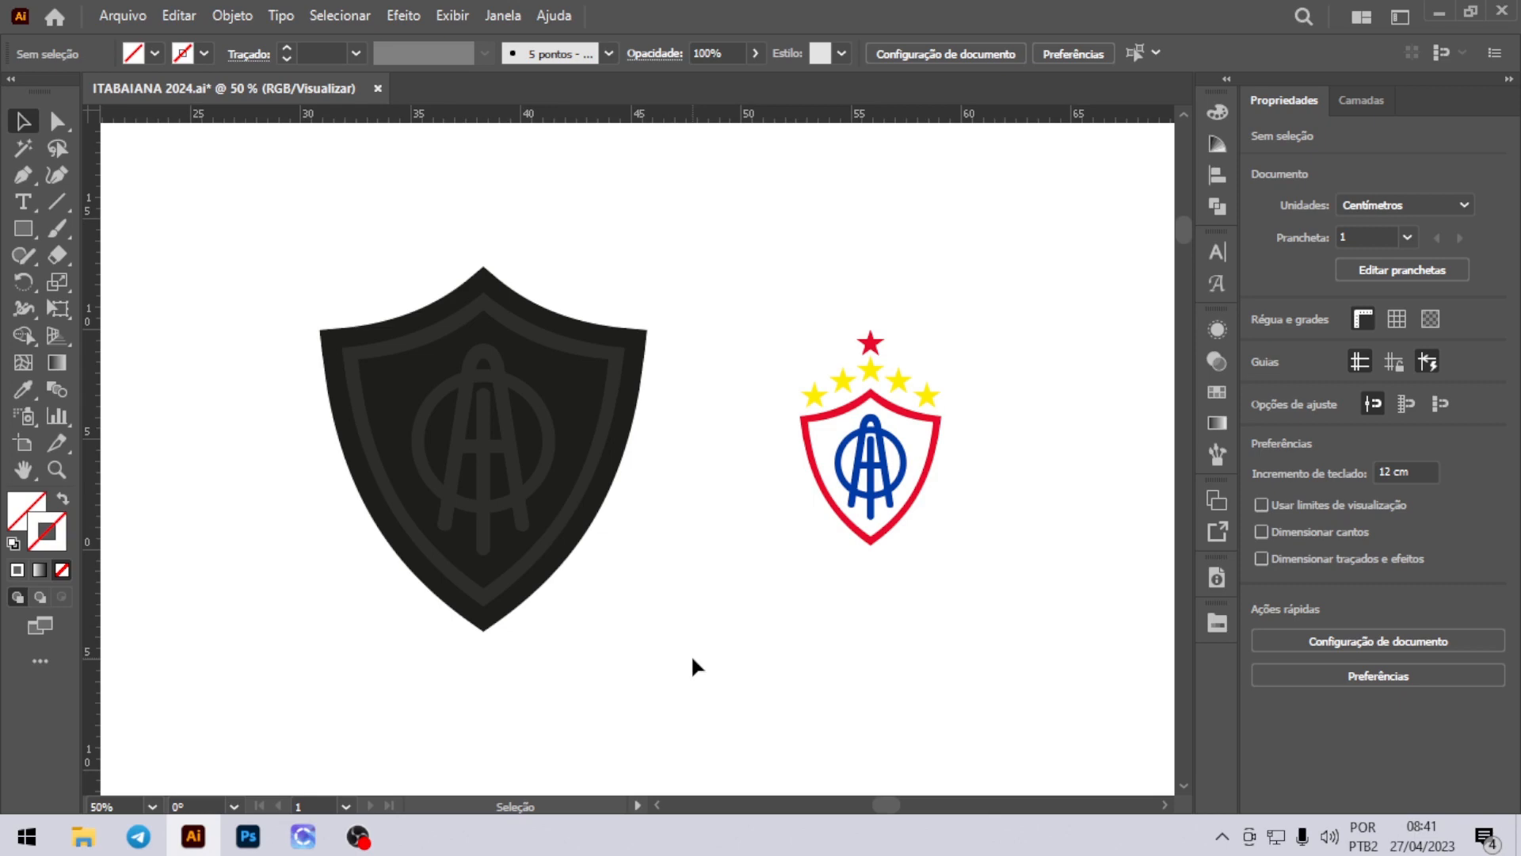
Step: Select and copy the whole dark shield artwork, leaving out the coloured crest, and switch to Photoshop
drag(694, 631, 254, 211)
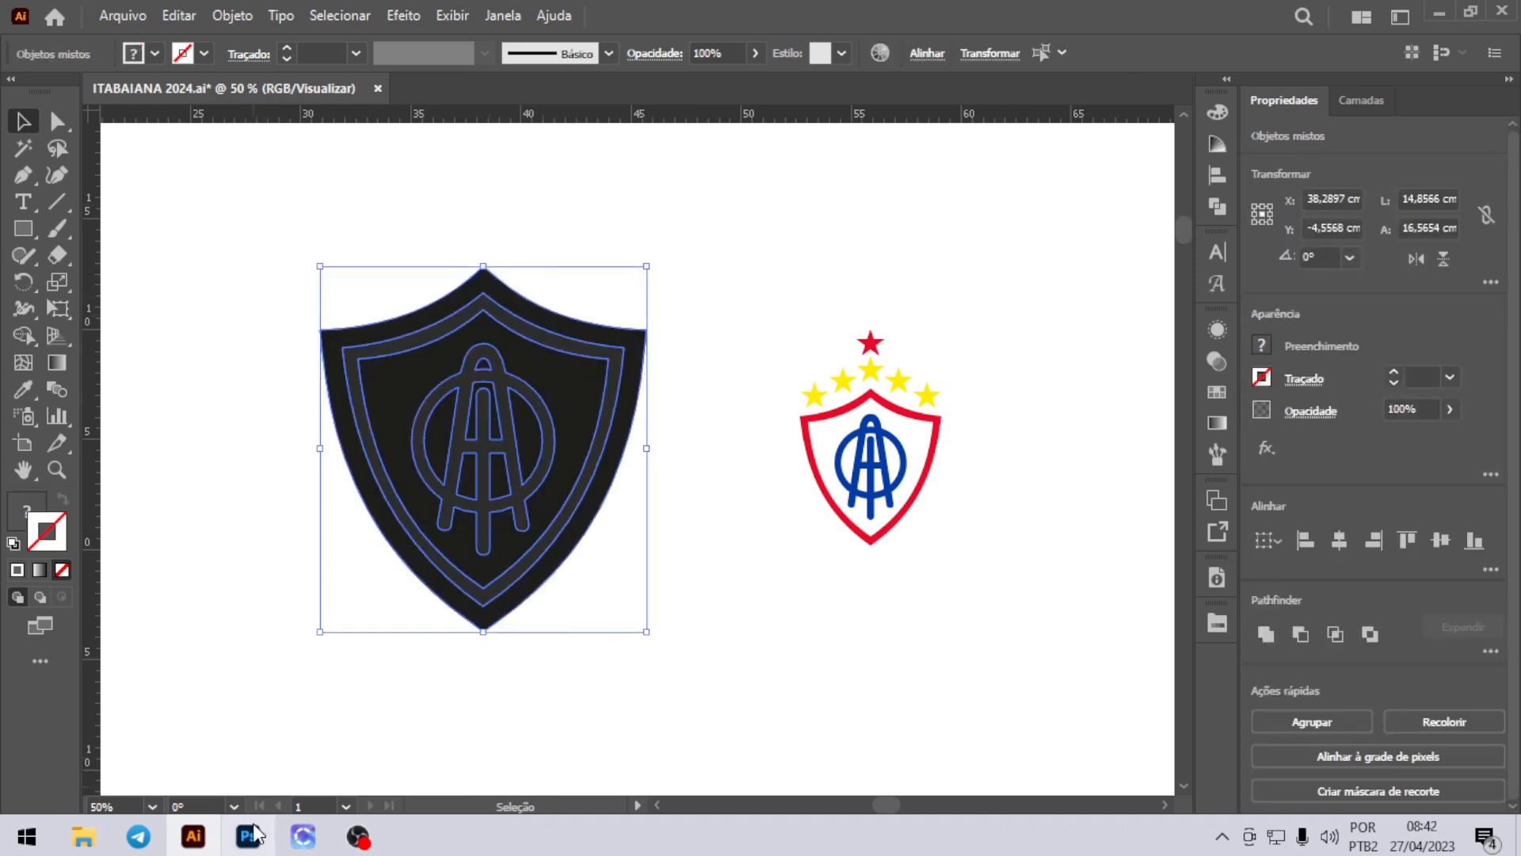
mouse_move(256, 834)
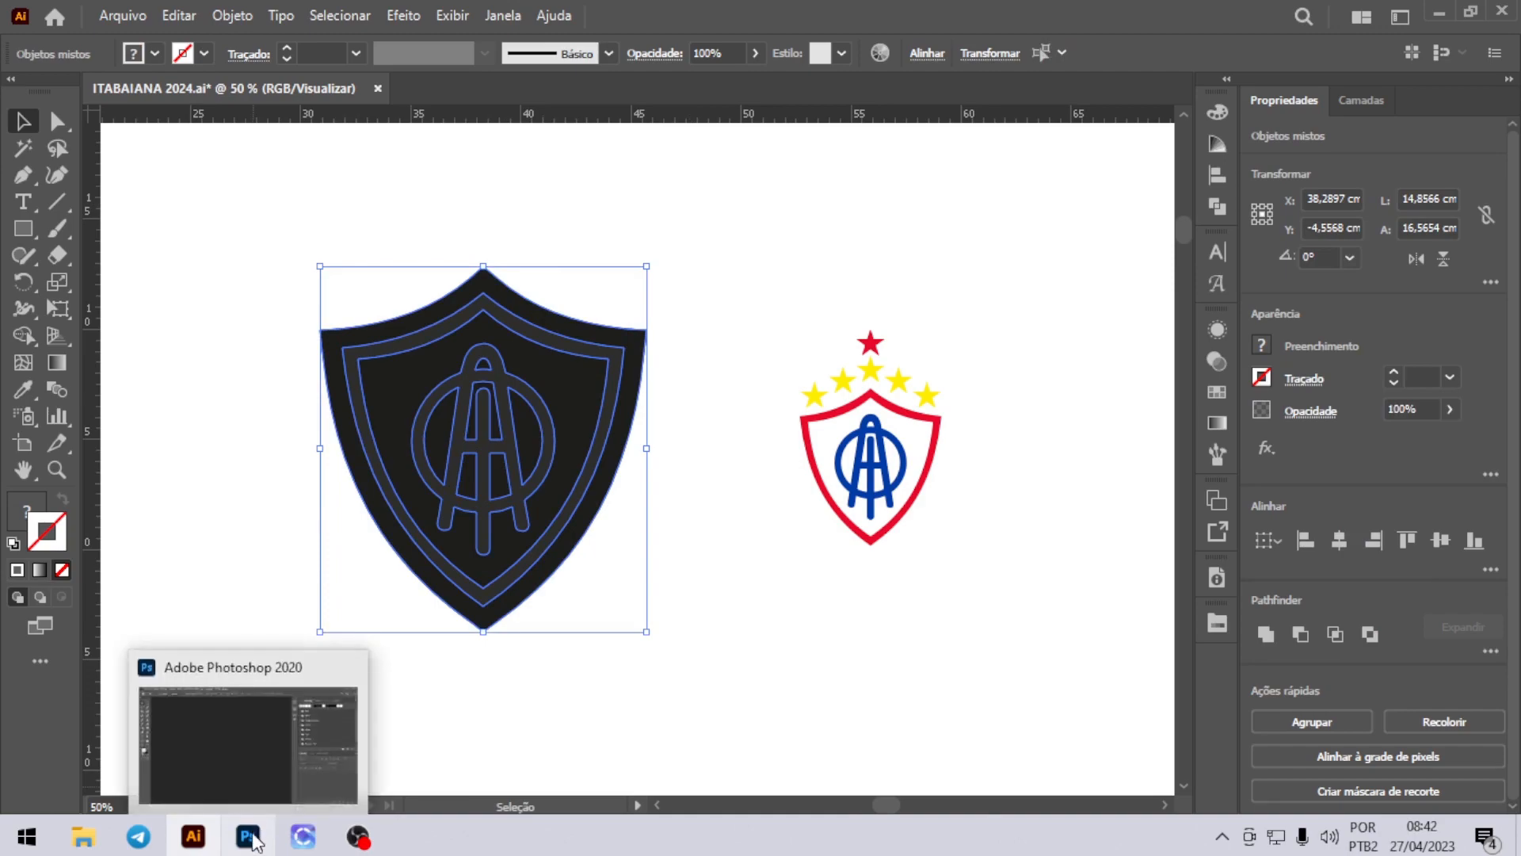
click(255, 834)
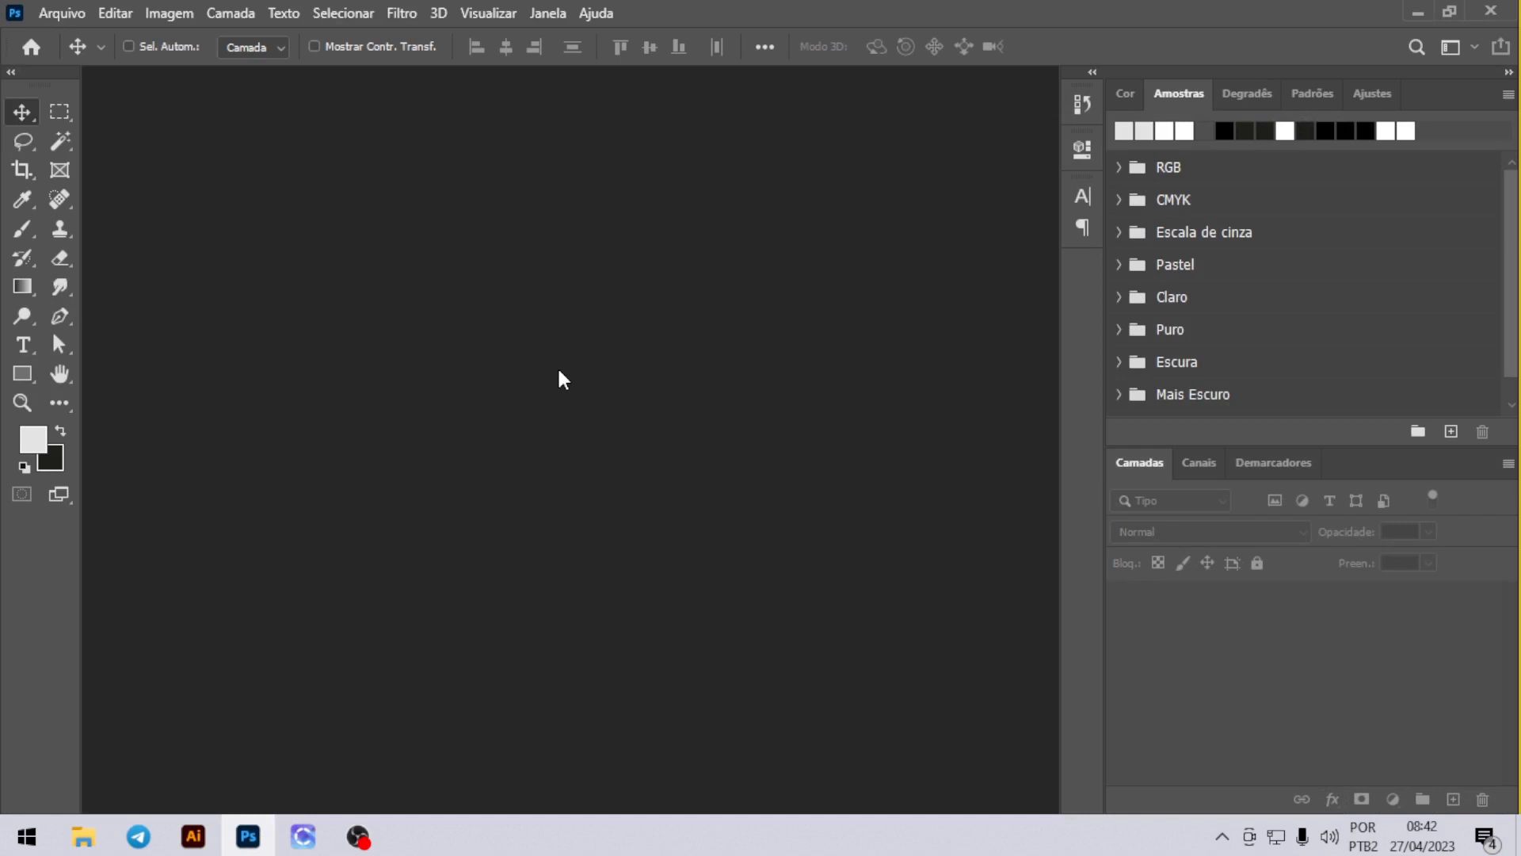
Step: Create a new document from the recent 70 x 100 cm preset at 100 ppi
click(52, 13)
click(82, 38)
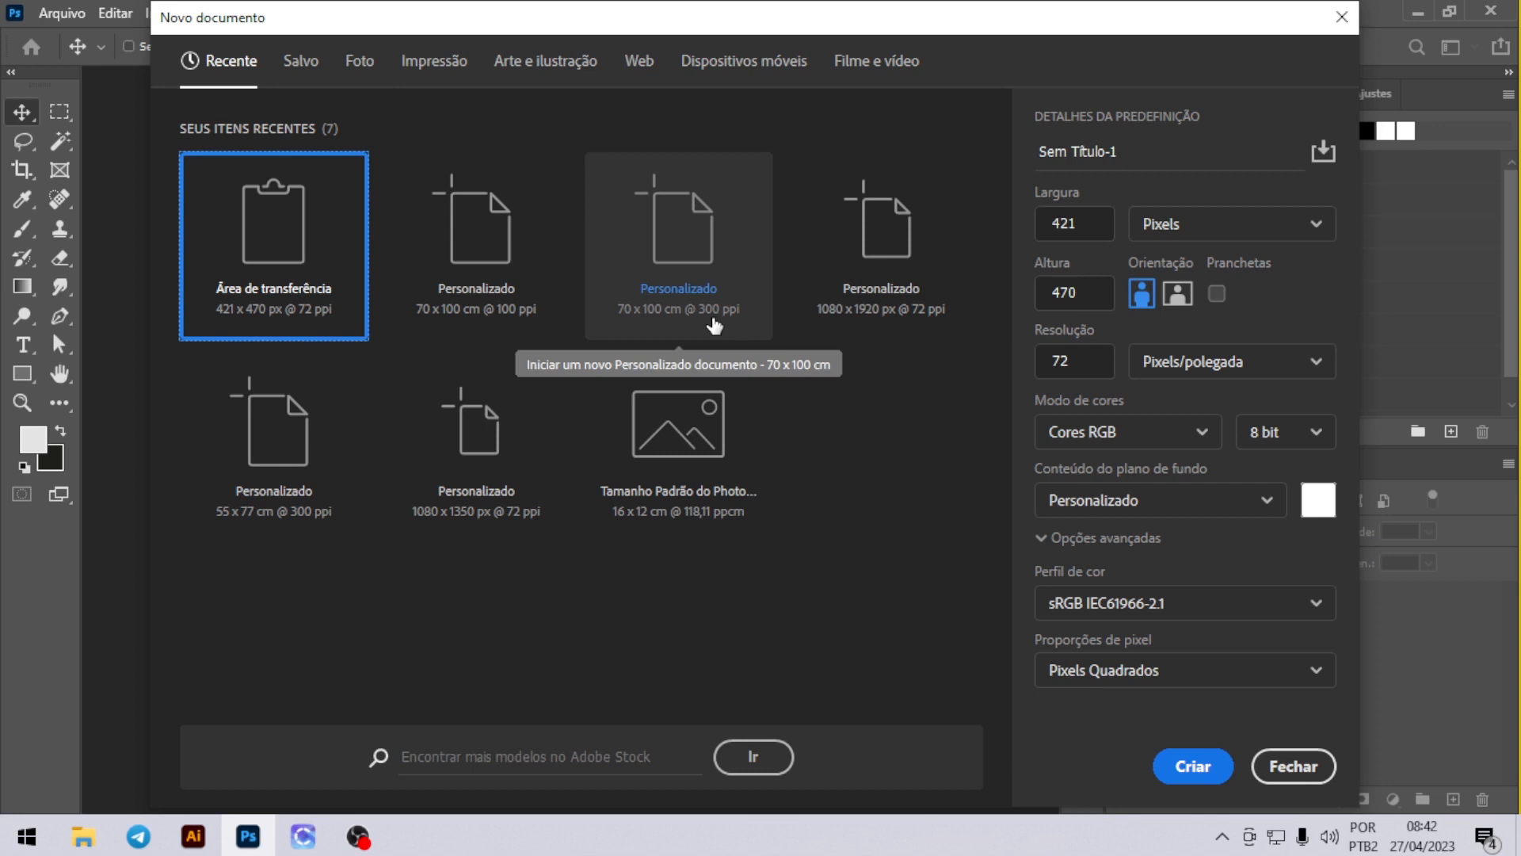
click(505, 251)
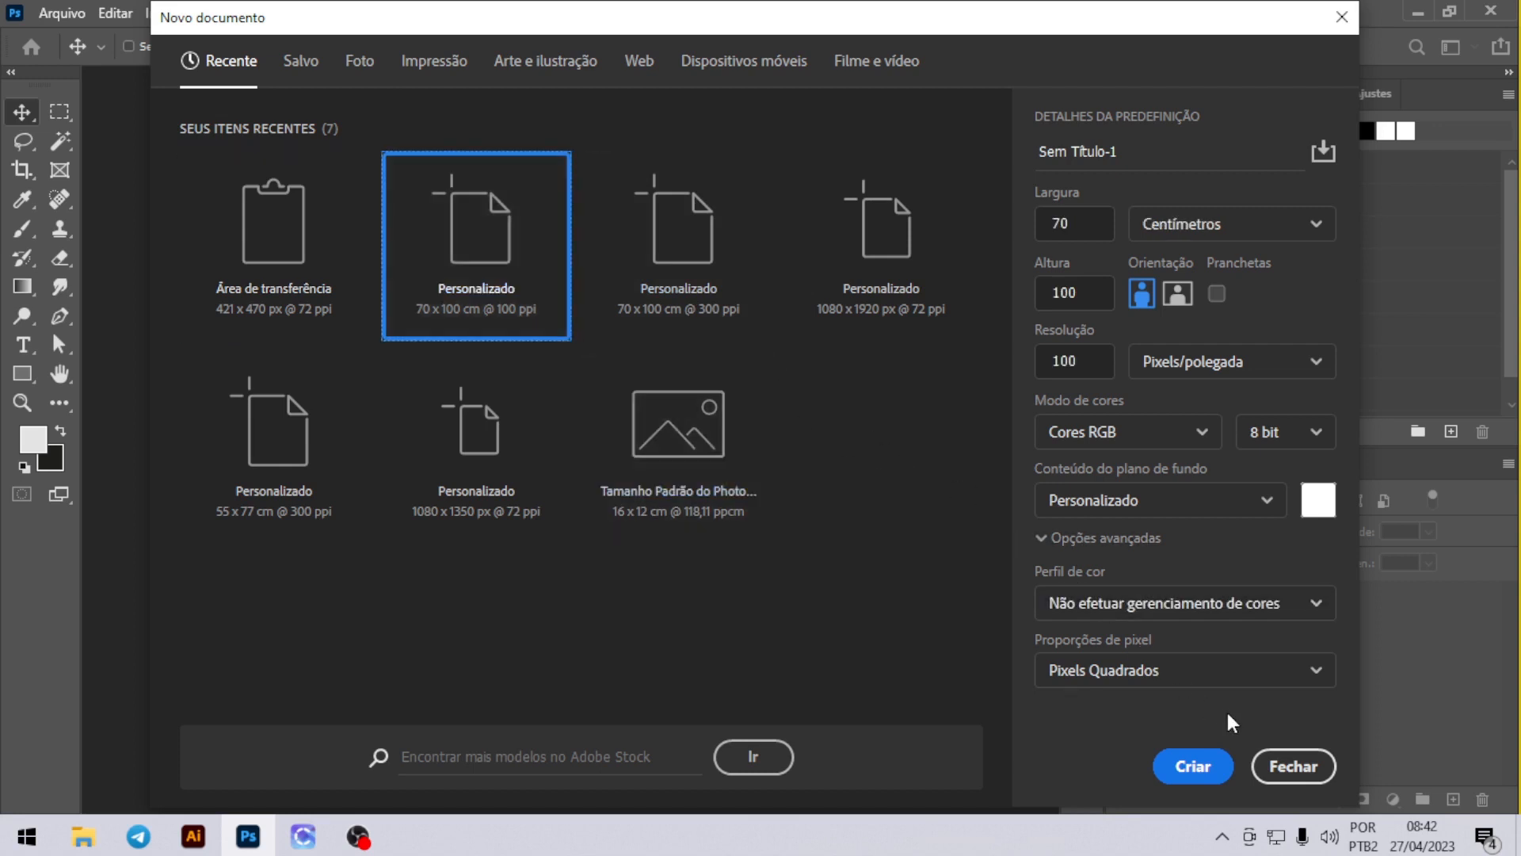
click(1184, 772)
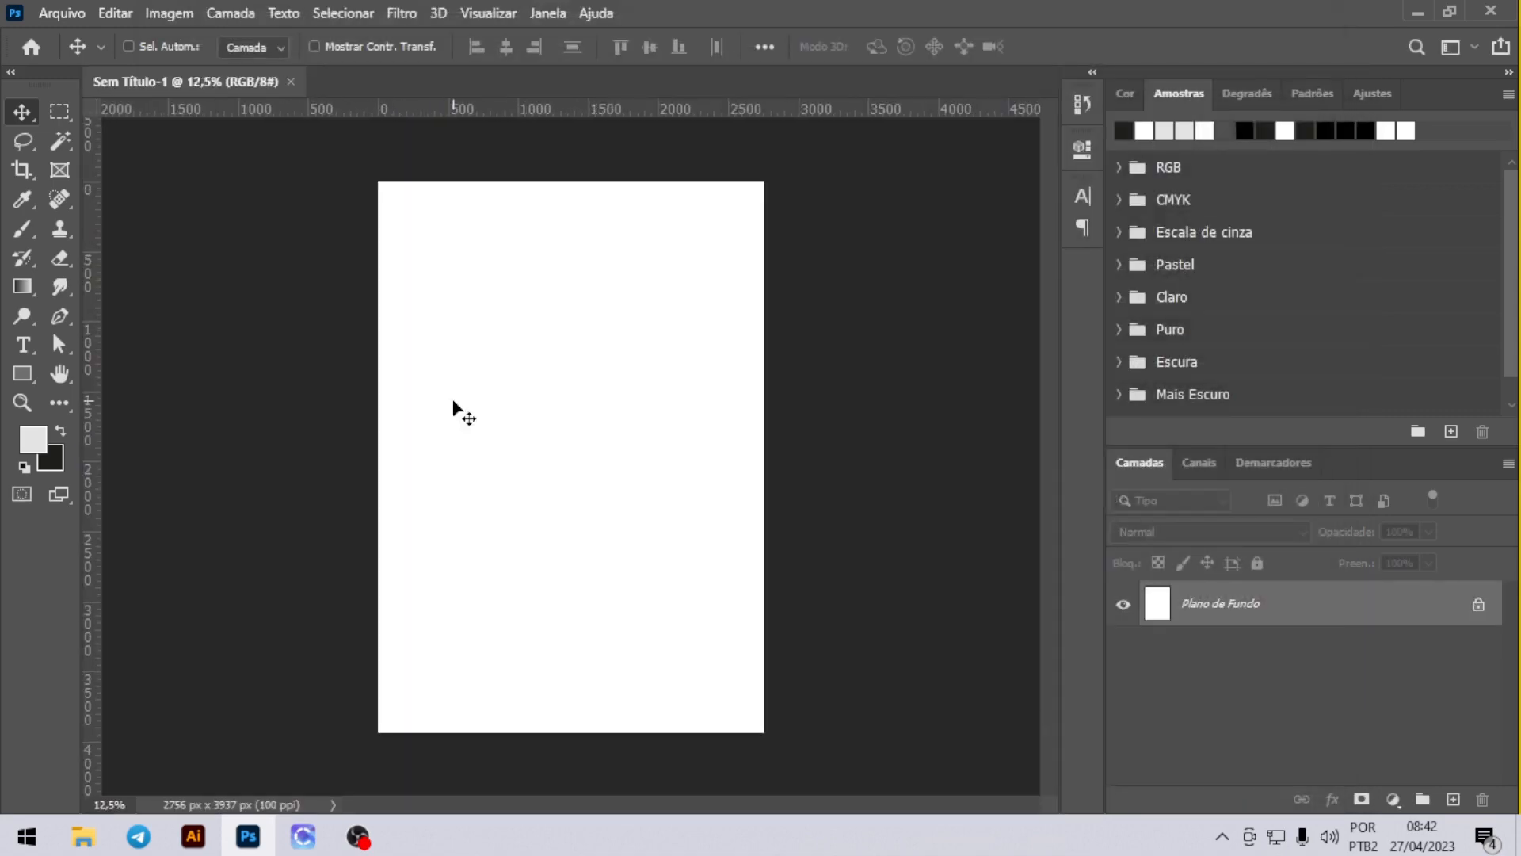
Step: Paste the copied shield as pixels in the middle of the page and commit its placement
key(ctrl+v)
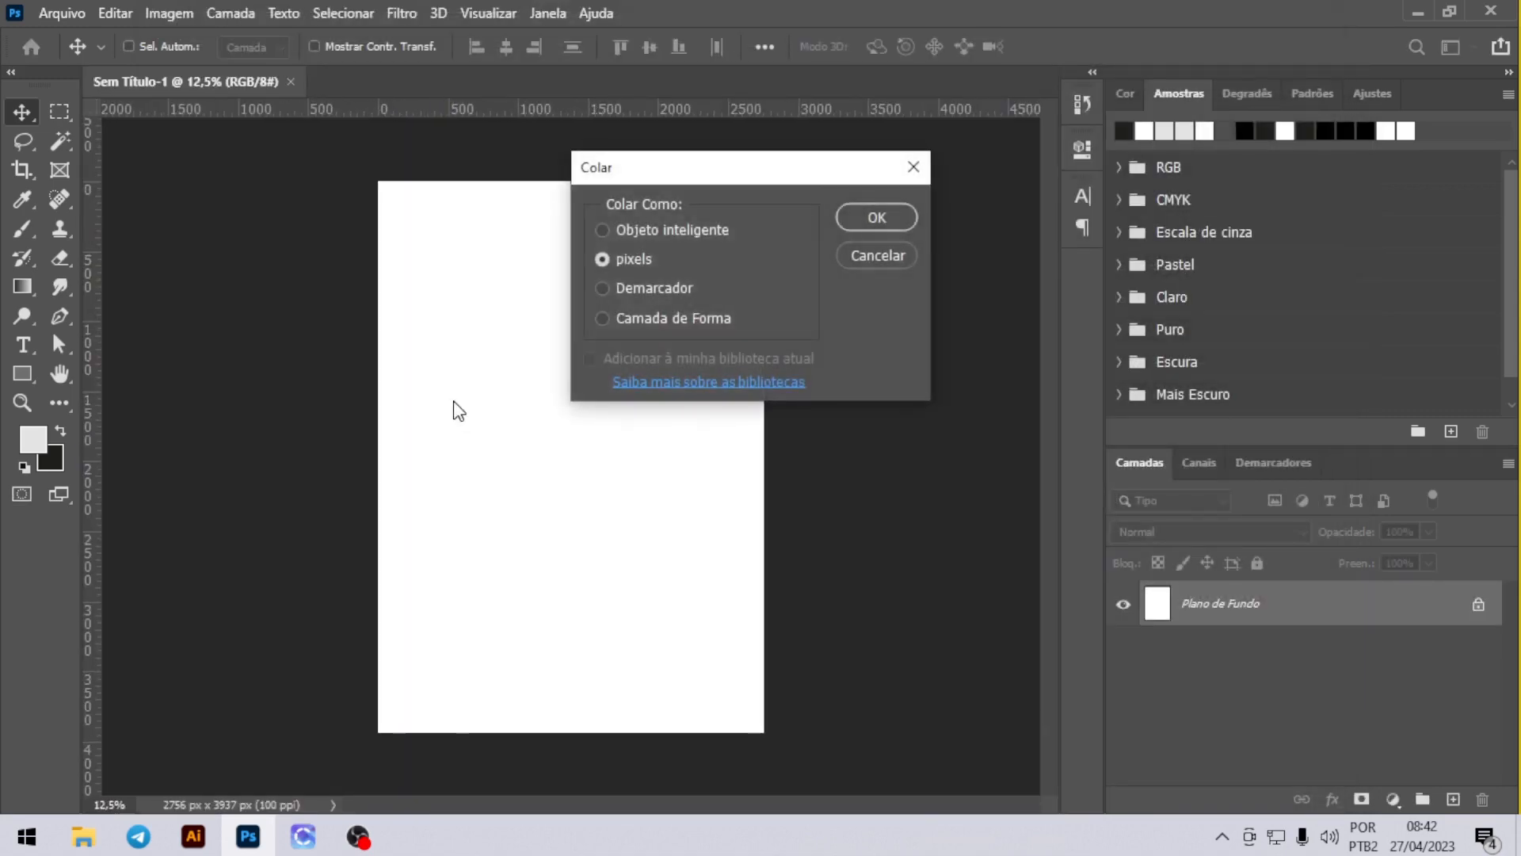
click(889, 217)
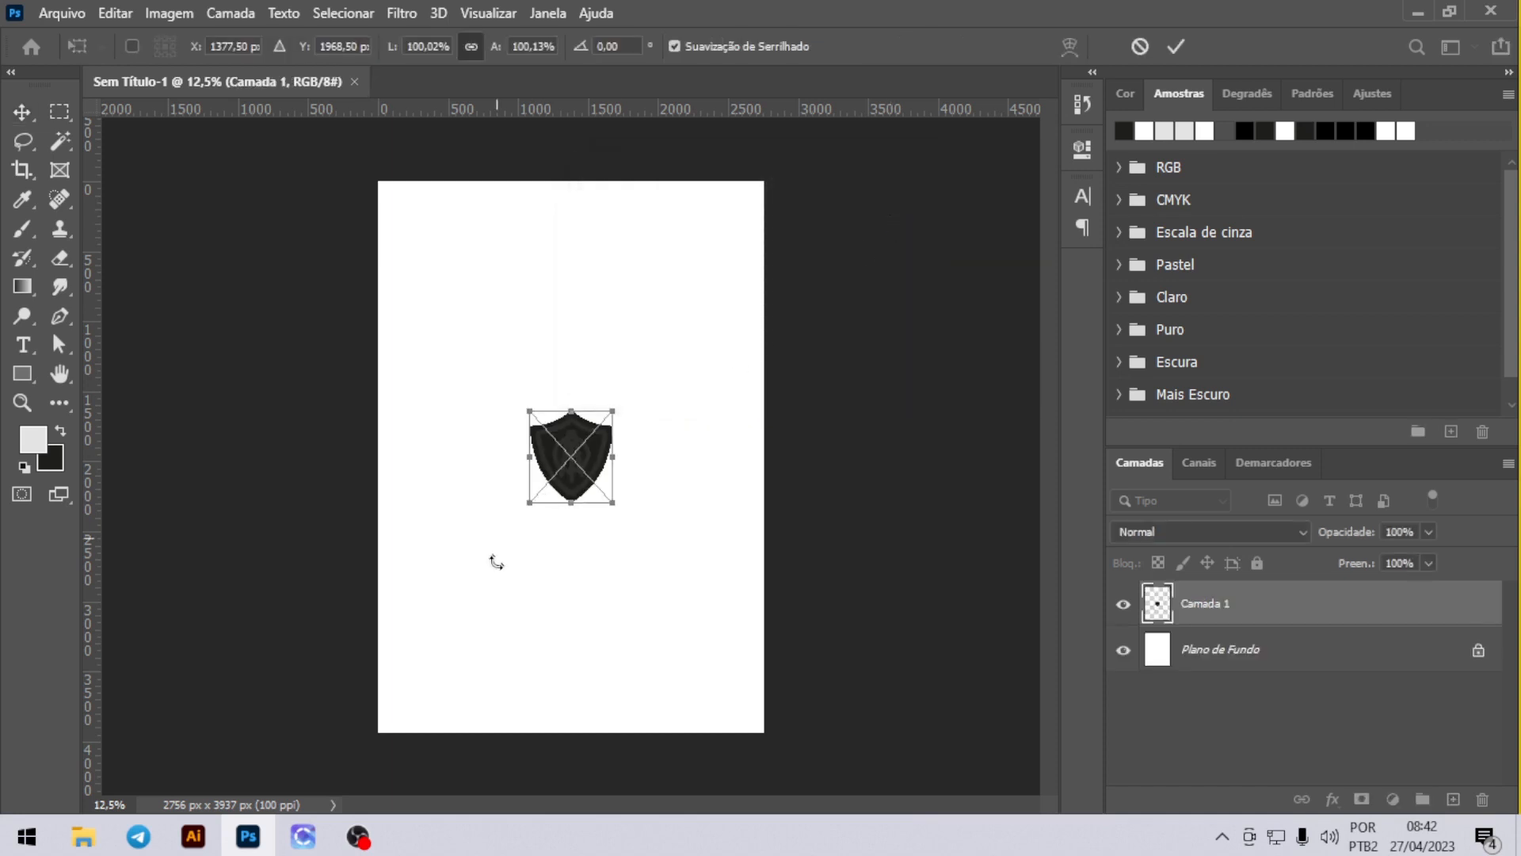
scroll(569, 482, up, 1)
scroll(570, 480, up, 5)
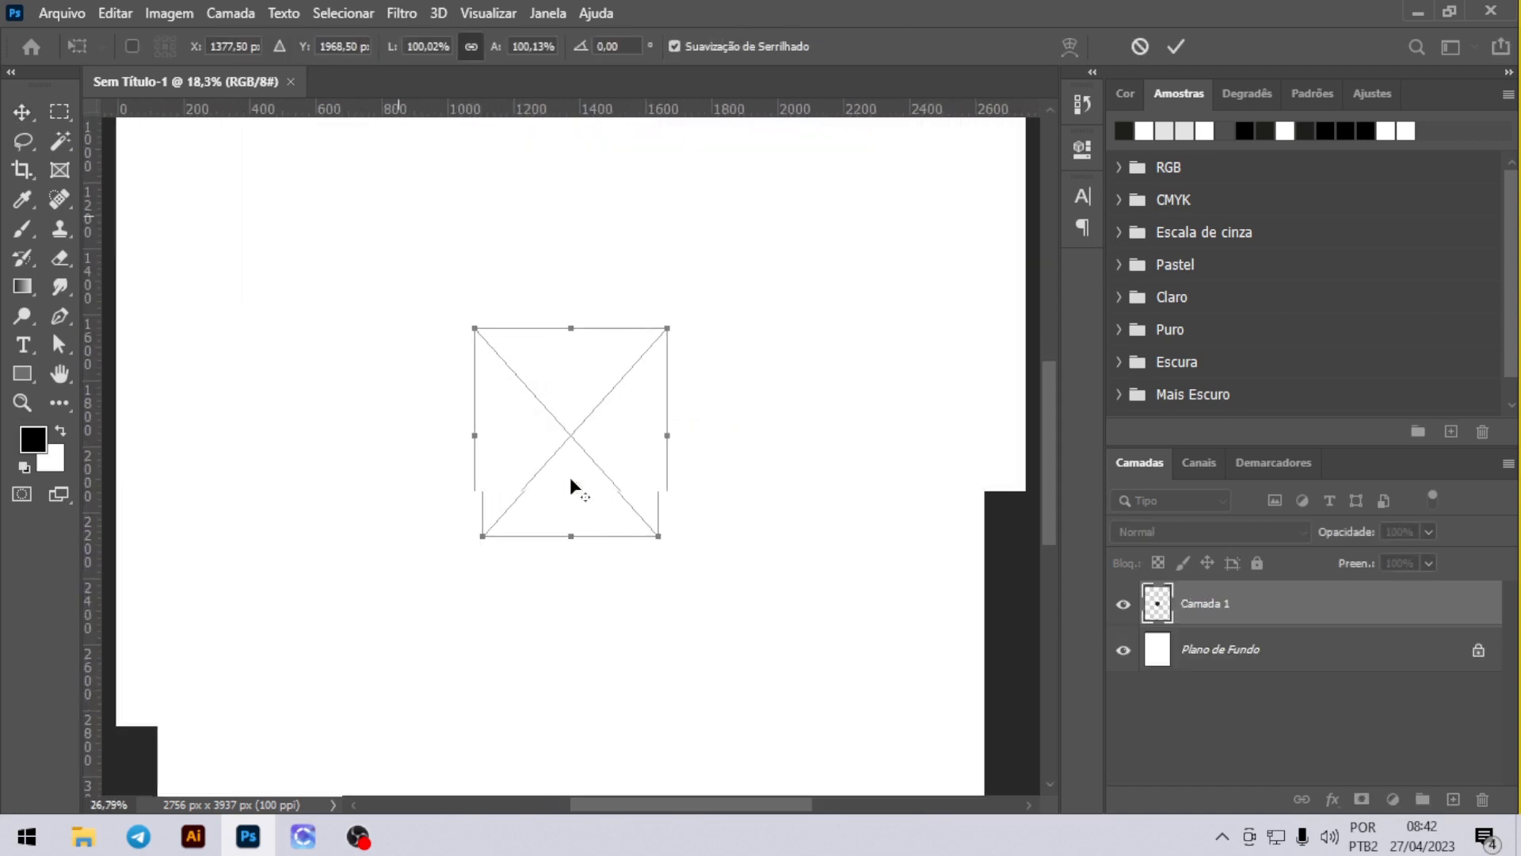
click(1175, 46)
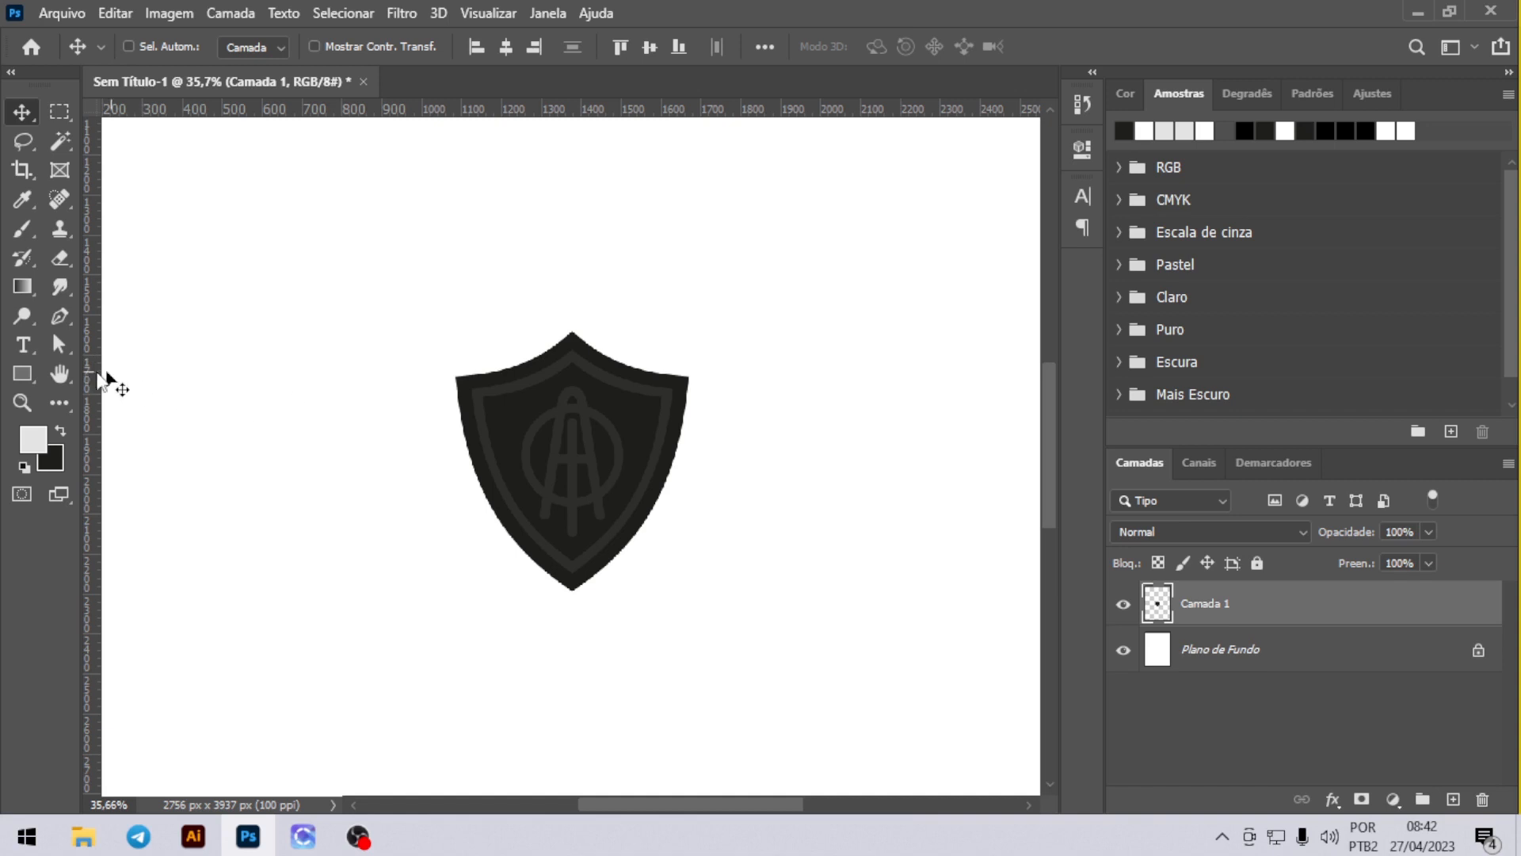
Step: Place two vertical and two horizontal guides against the outer edges of the shield
drag(94, 380, 459, 381)
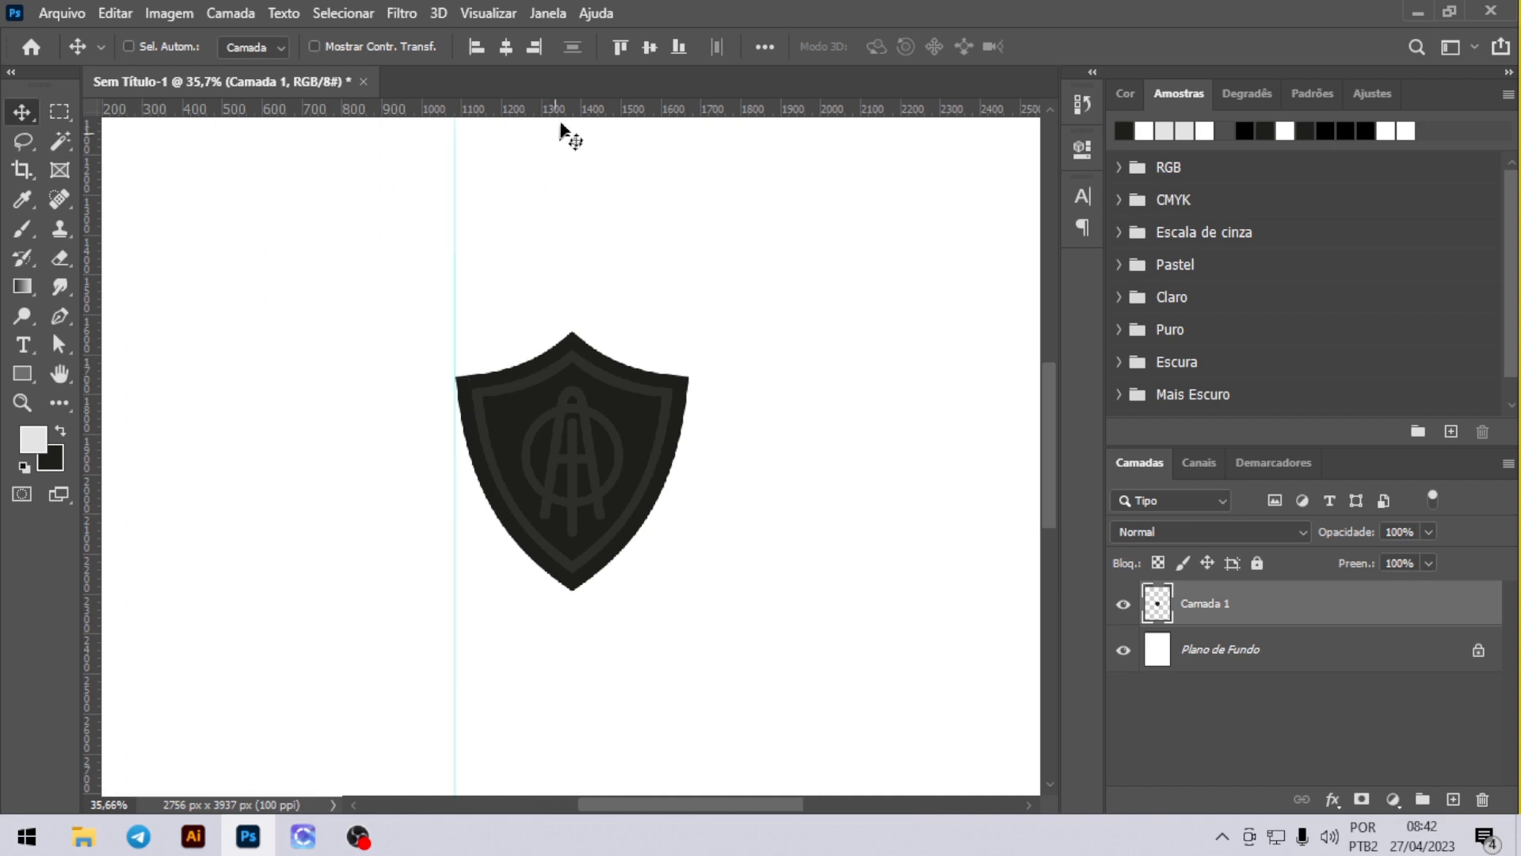
drag(597, 110, 662, 335)
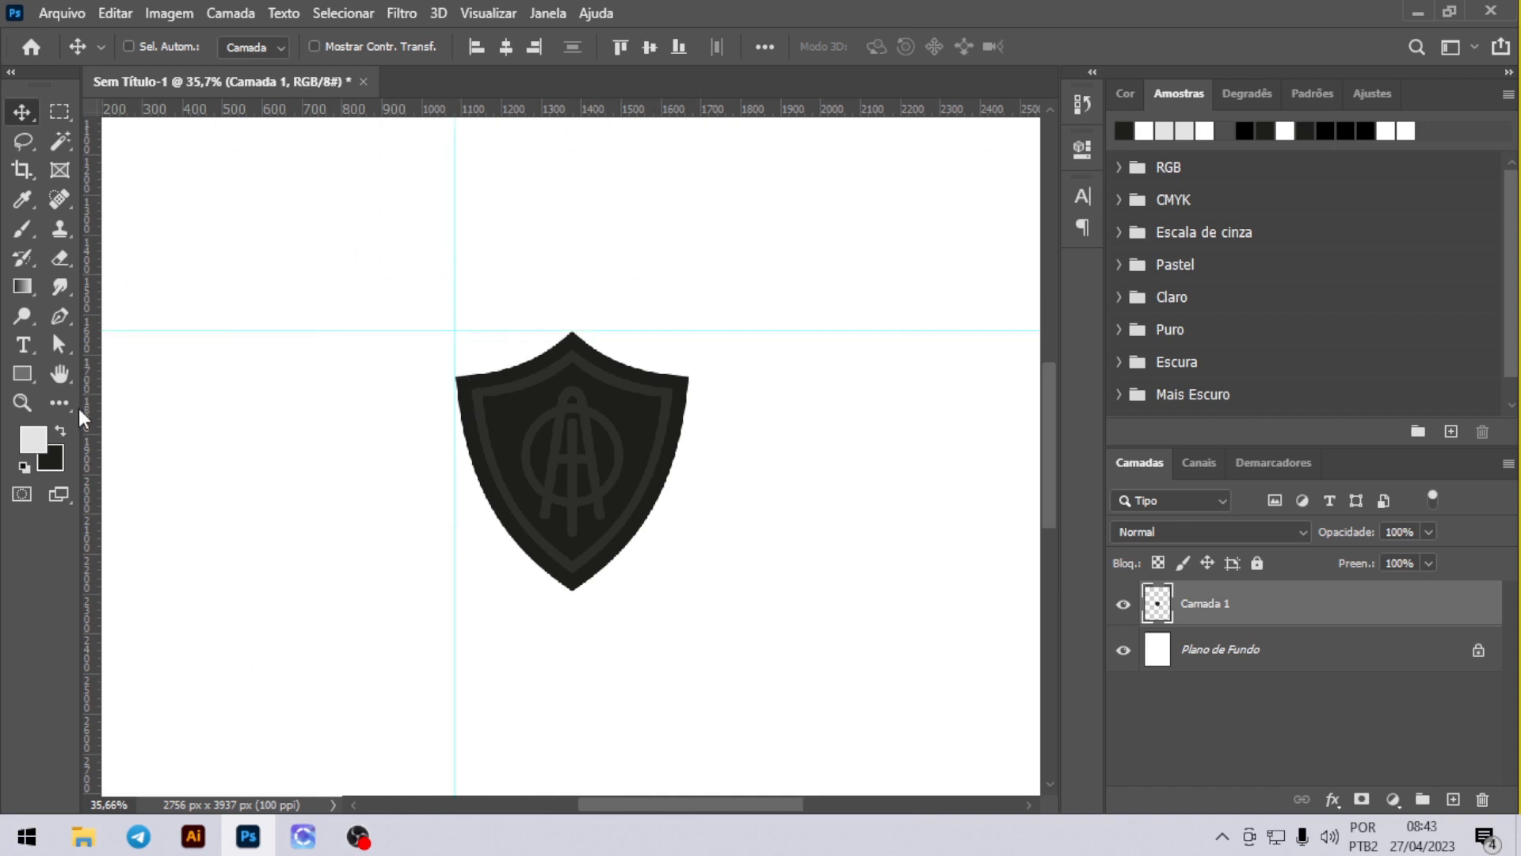
drag(90, 418, 688, 427)
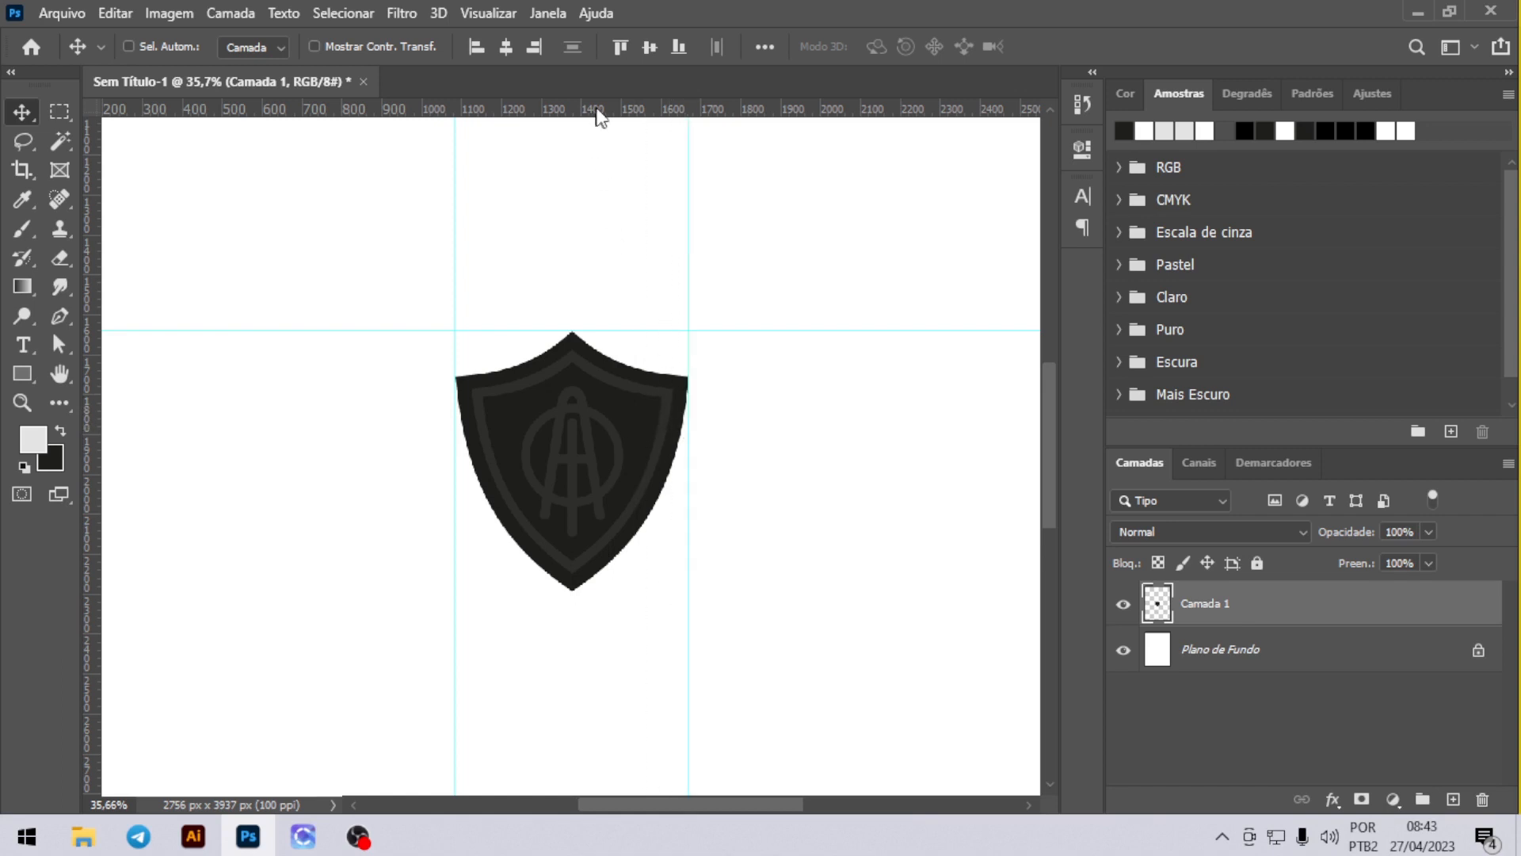
drag(602, 112, 615, 591)
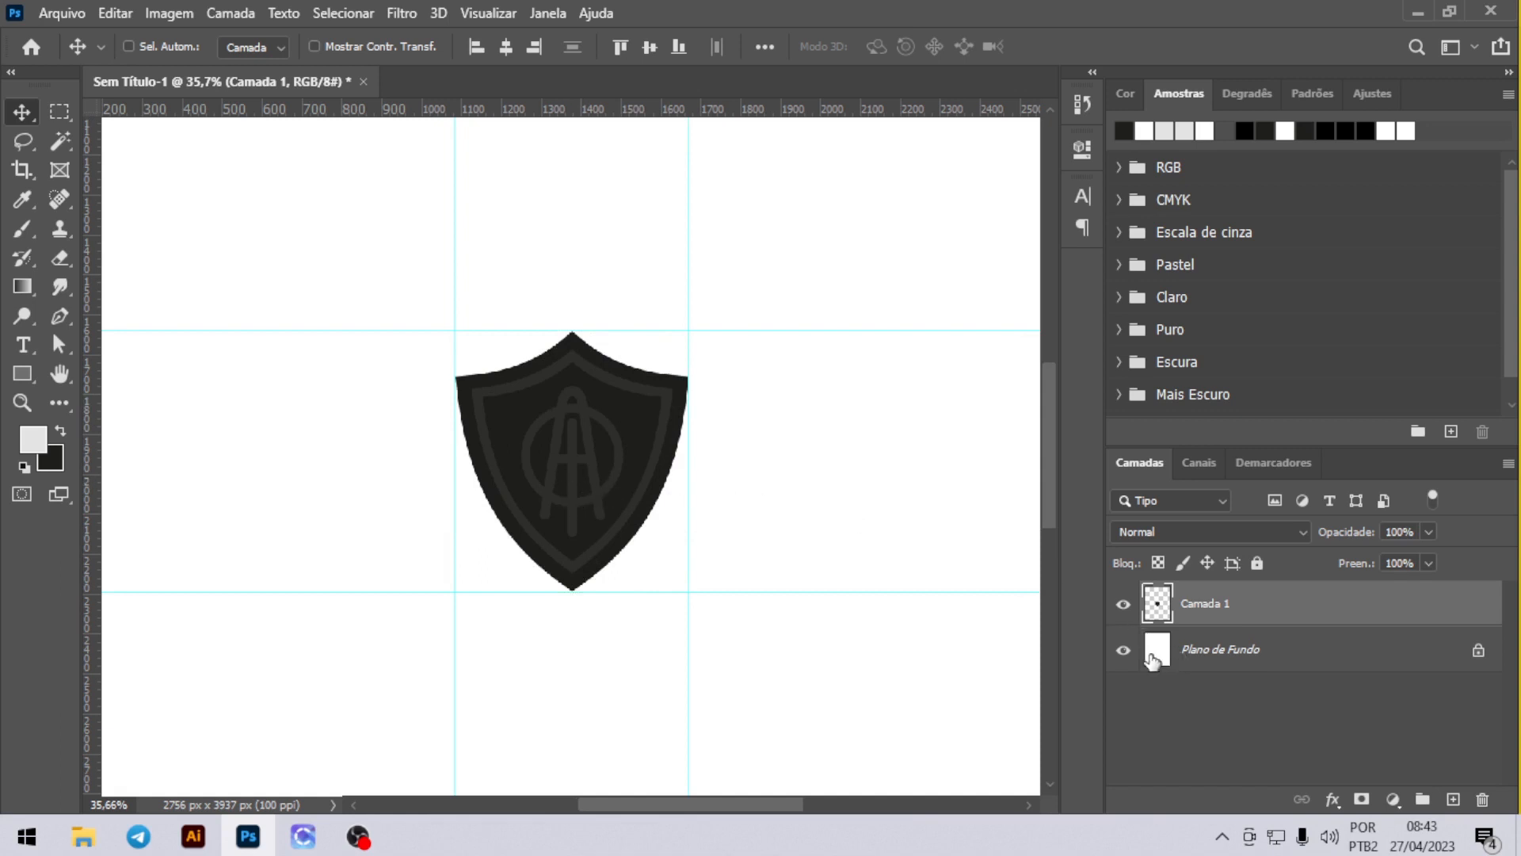
Step: Hide the background layer and make a rectangular selection around the shield along the four guides
click(1123, 651)
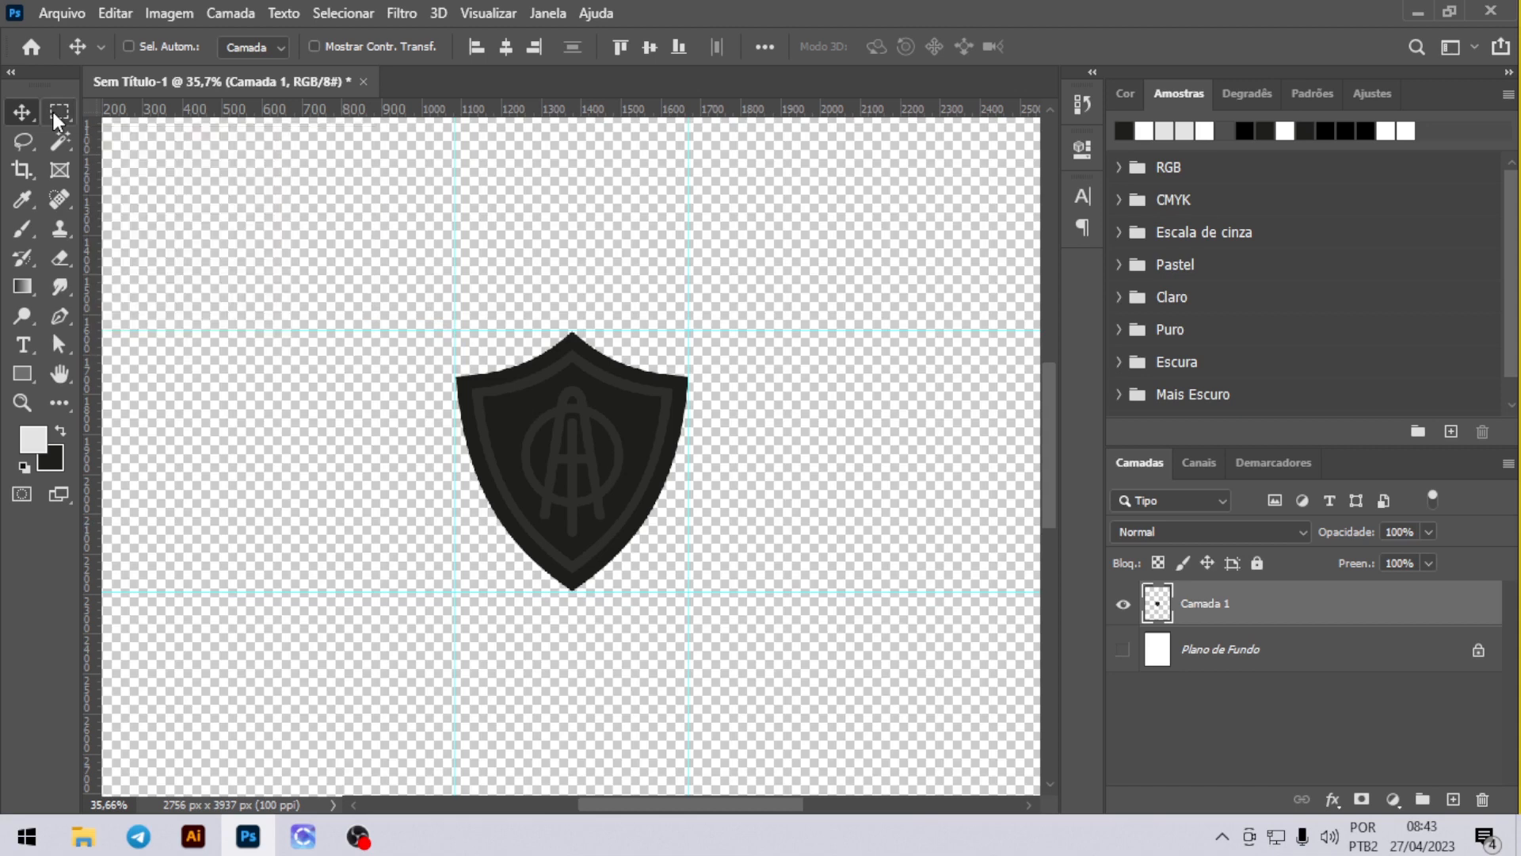
click(57, 116)
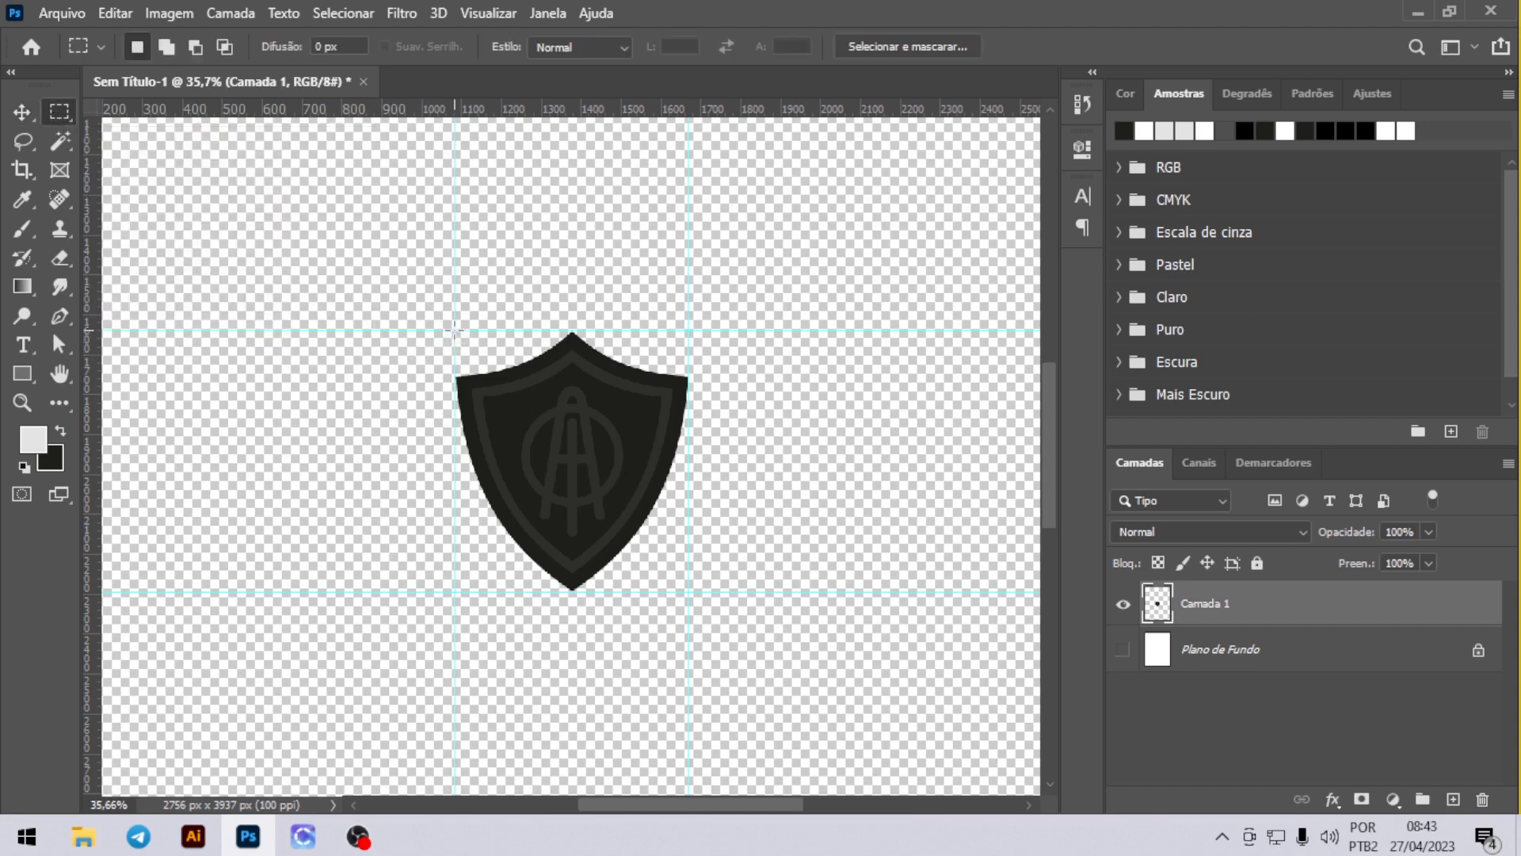
drag(454, 329, 686, 590)
Step: Define the selected shield on its transparent background as a new pattern
click(117, 12)
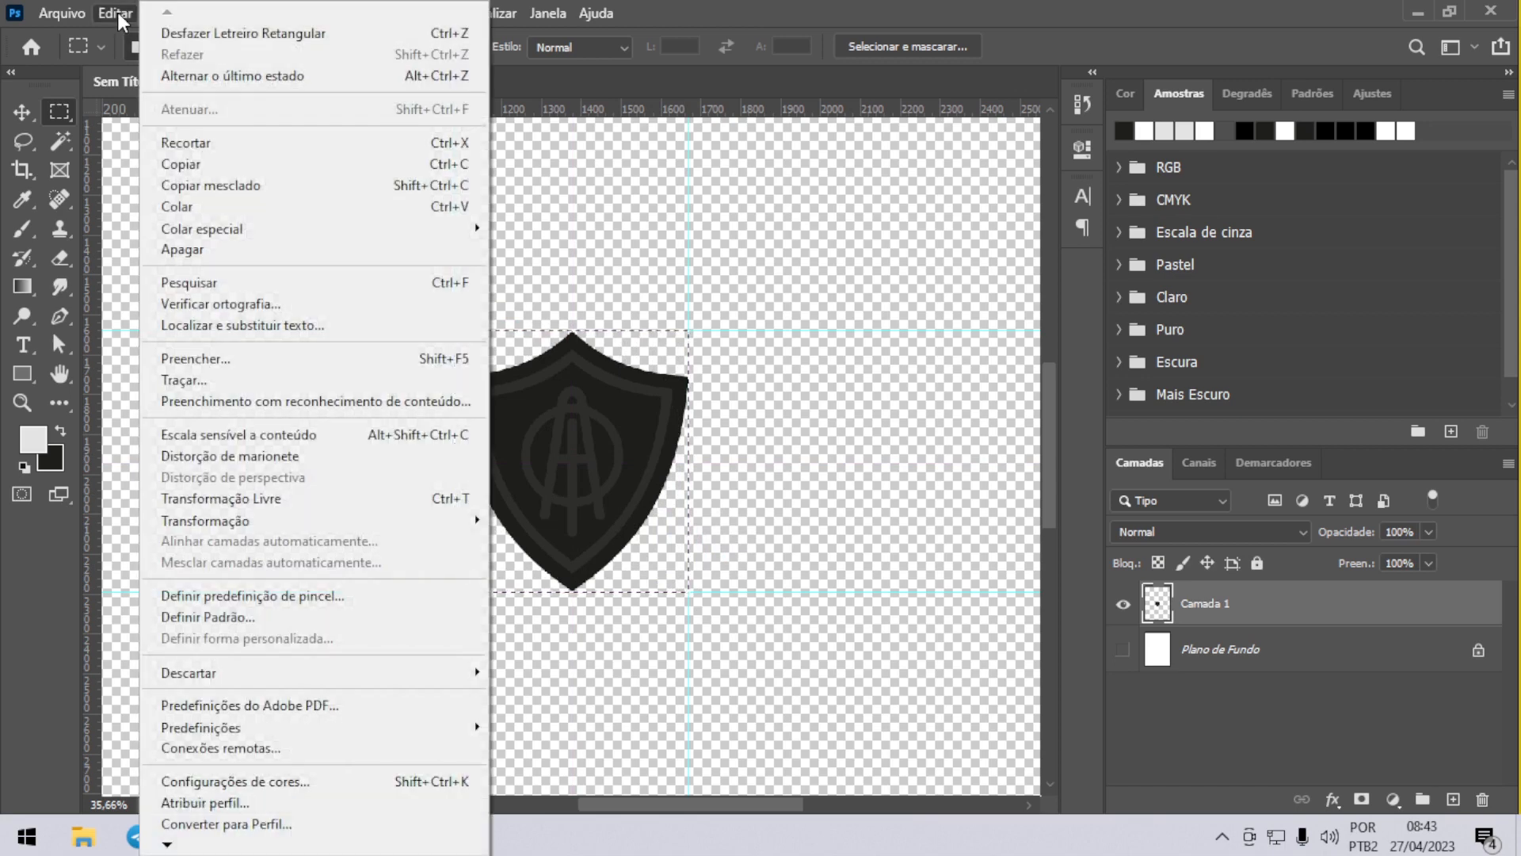
click(248, 622)
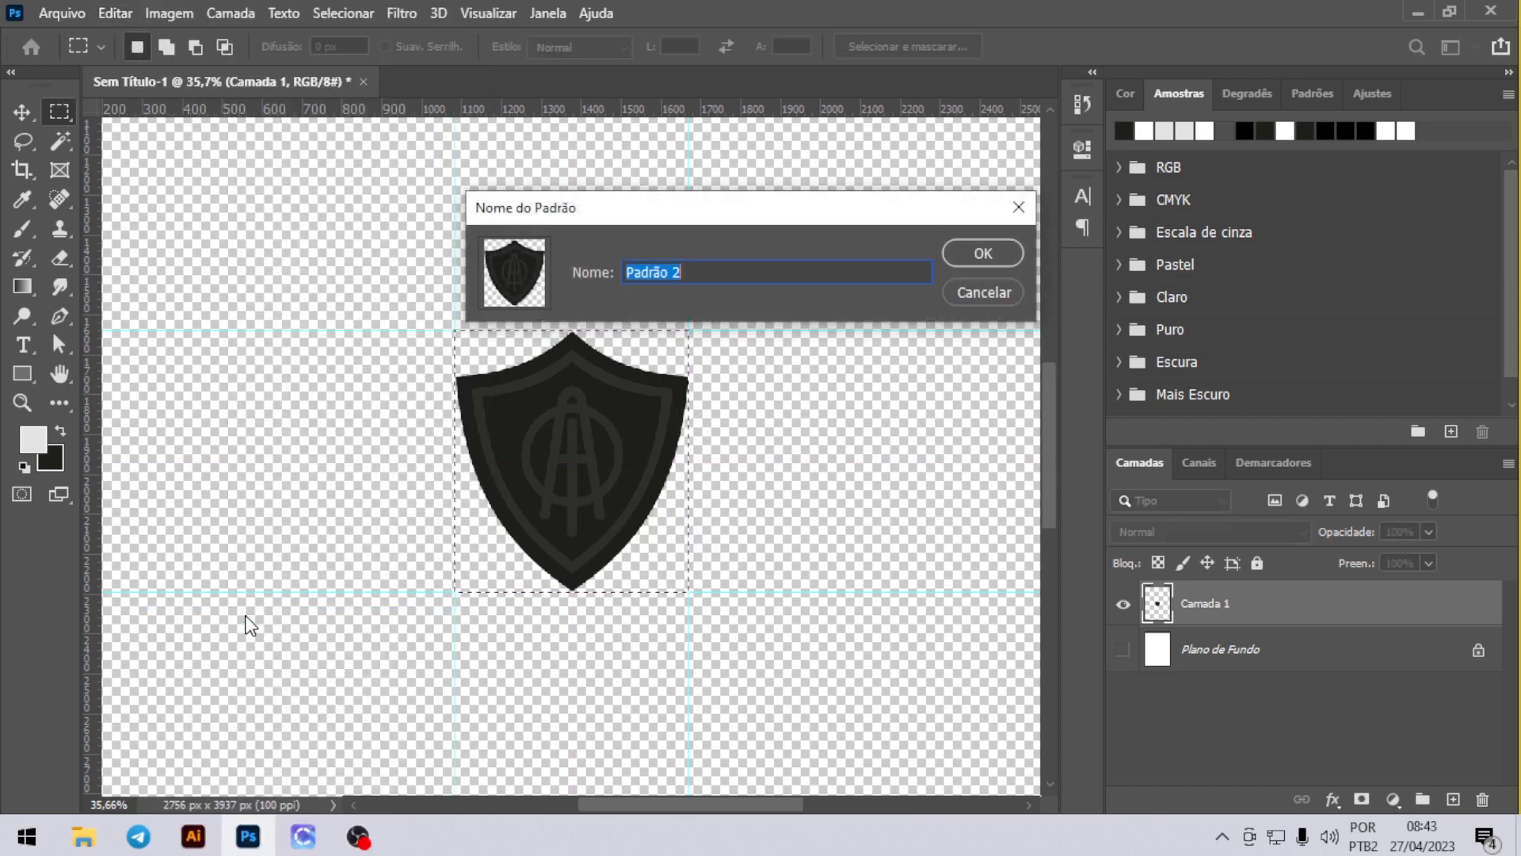
key(BackSpace)
click(1021, 252)
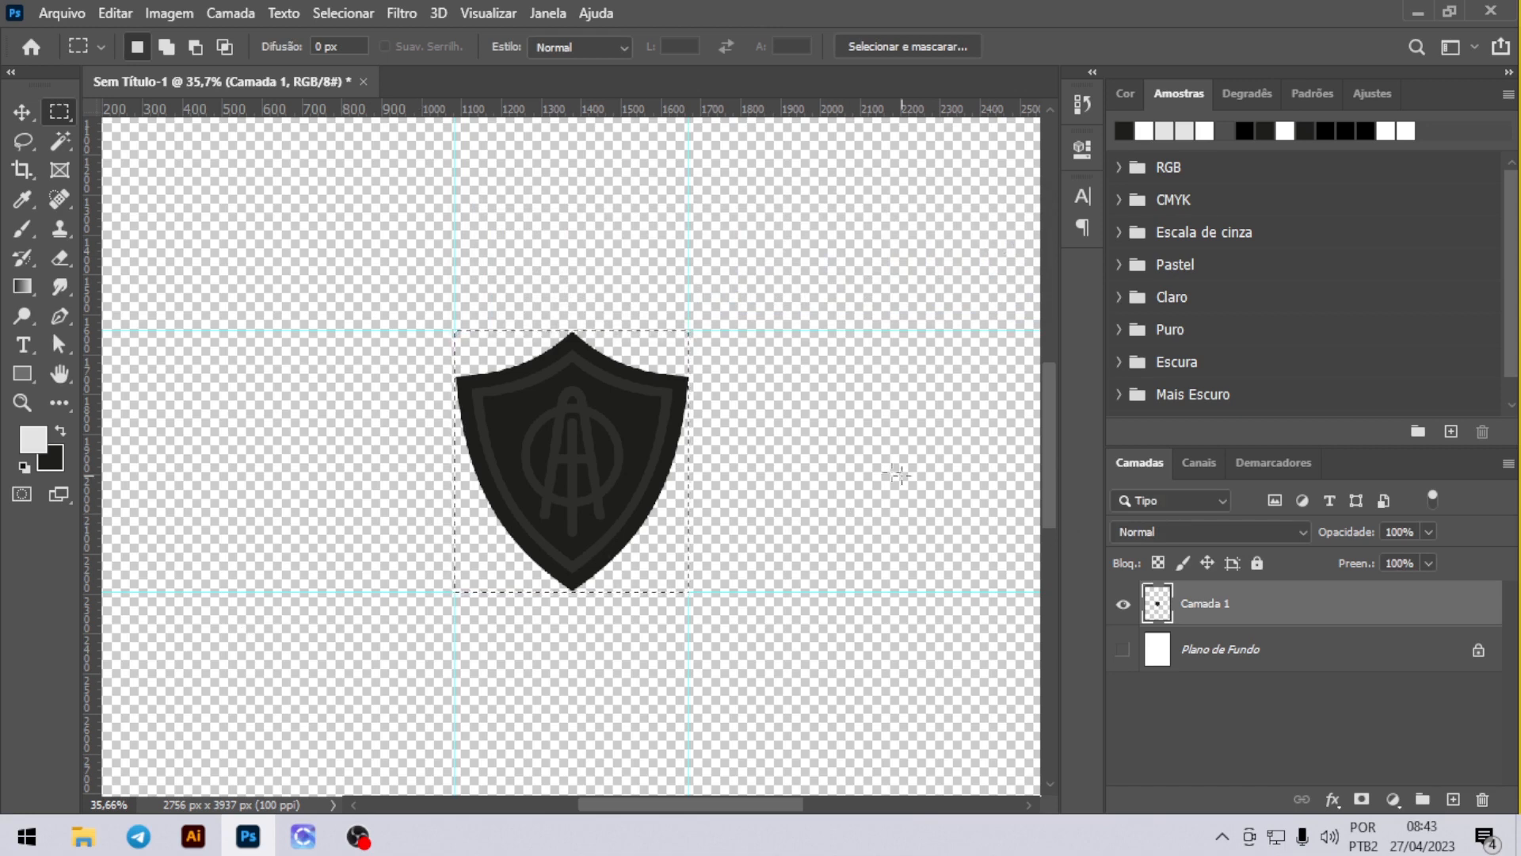
Step: Deselect the shield area and clear all guides from the document
key(ctrl+d)
key(ctrl+0)
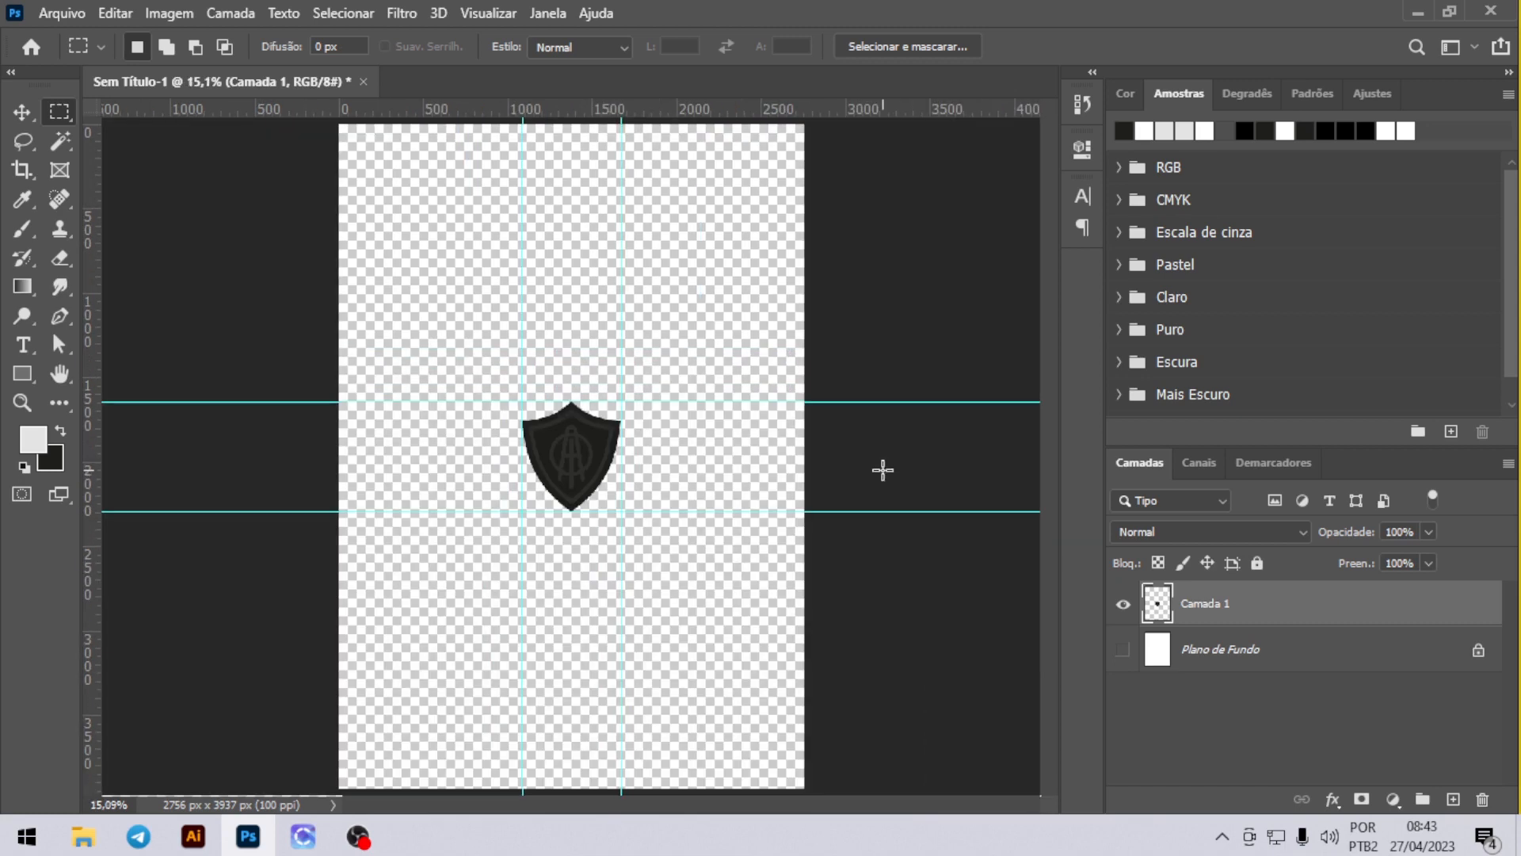
click(488, 12)
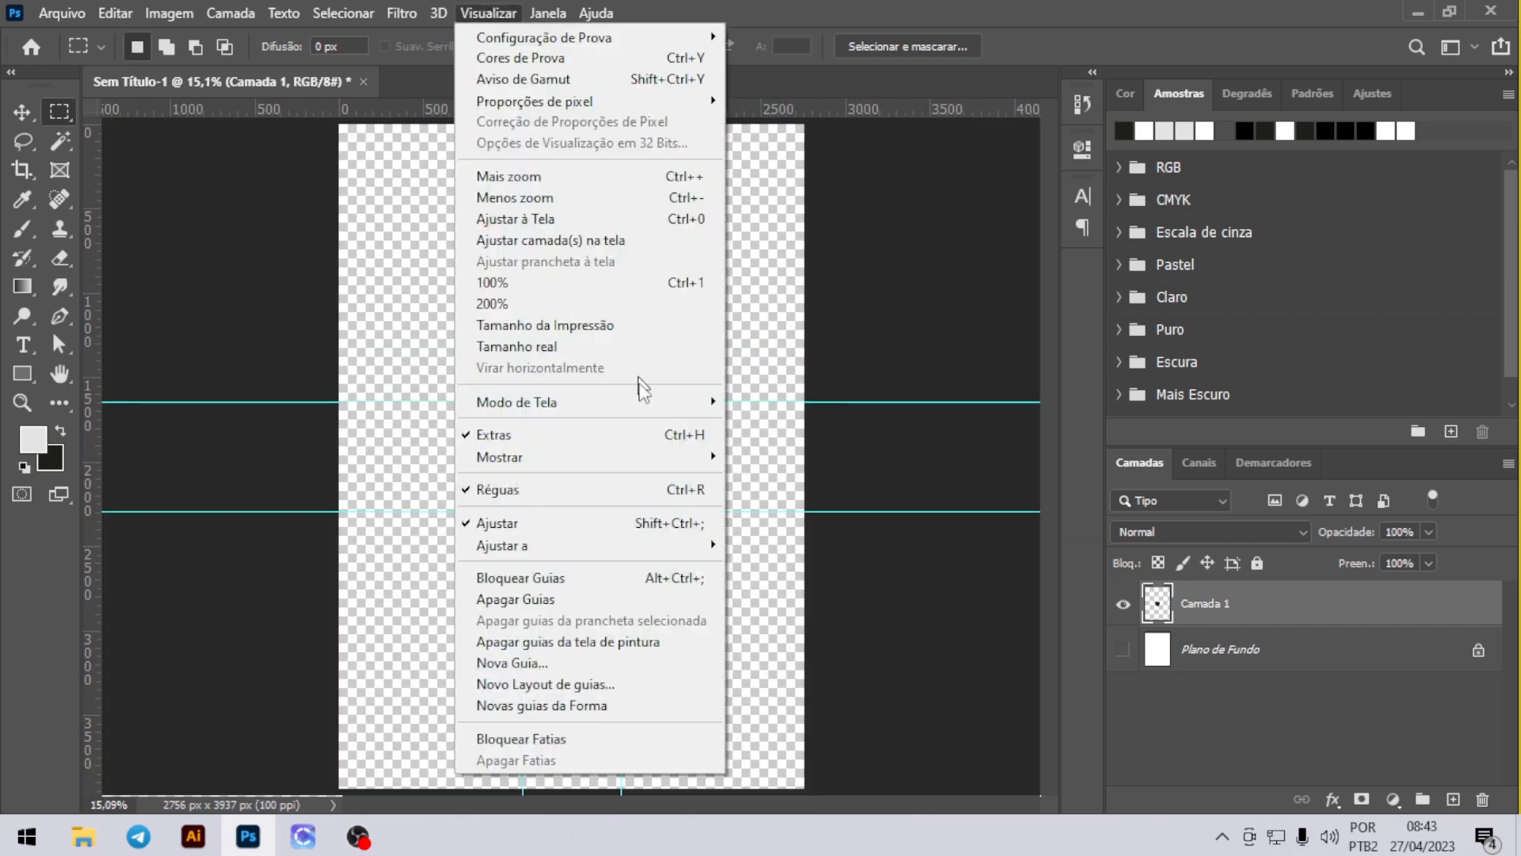
click(607, 599)
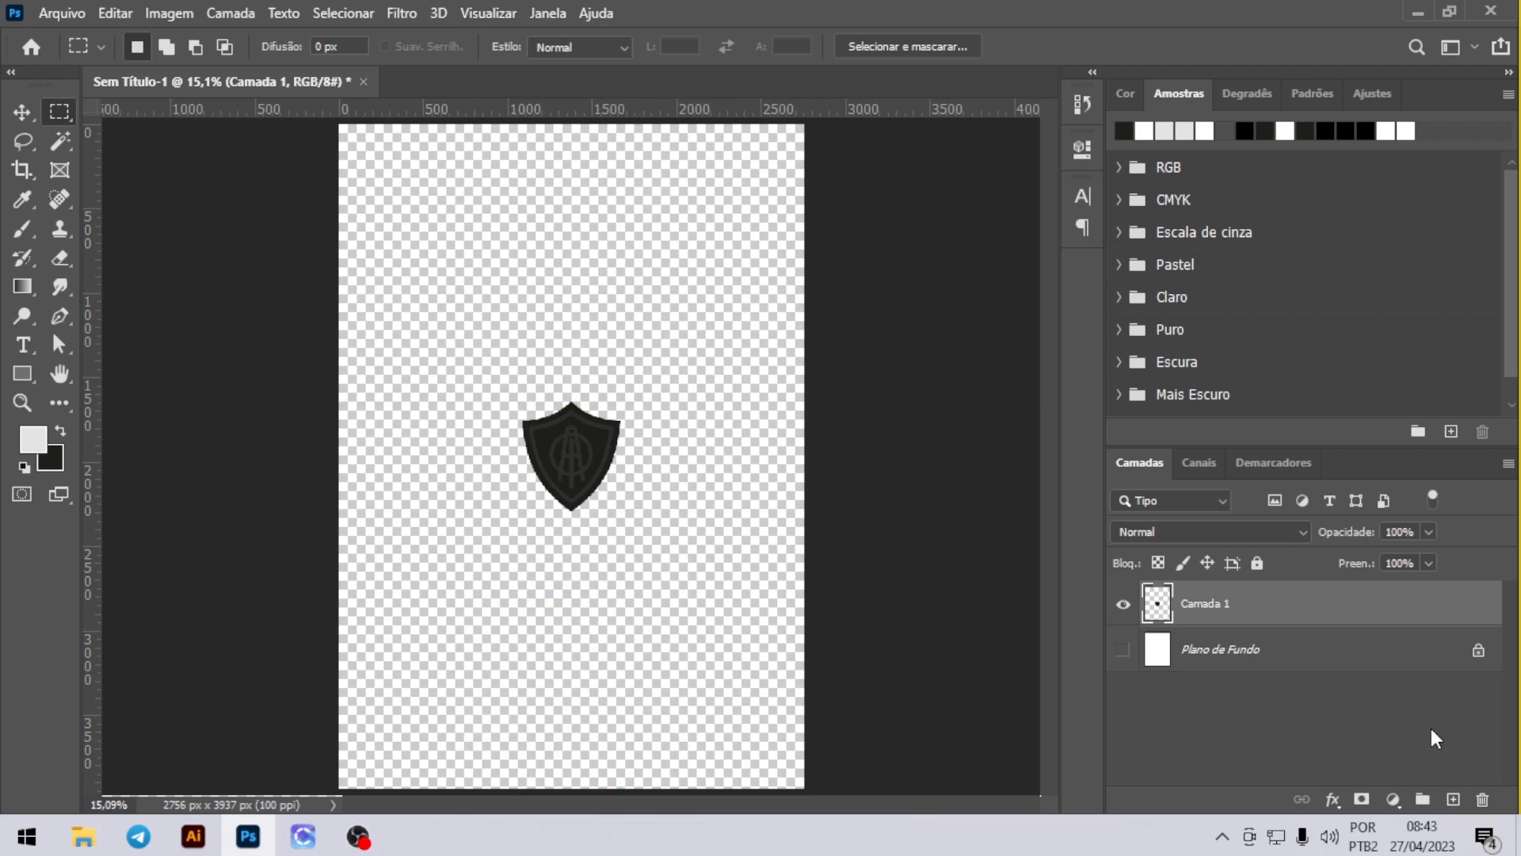
Step: On a new layer with Camada 1 hidden, set up a Padrão fill using the newly defined dark shield pattern
click(1452, 799)
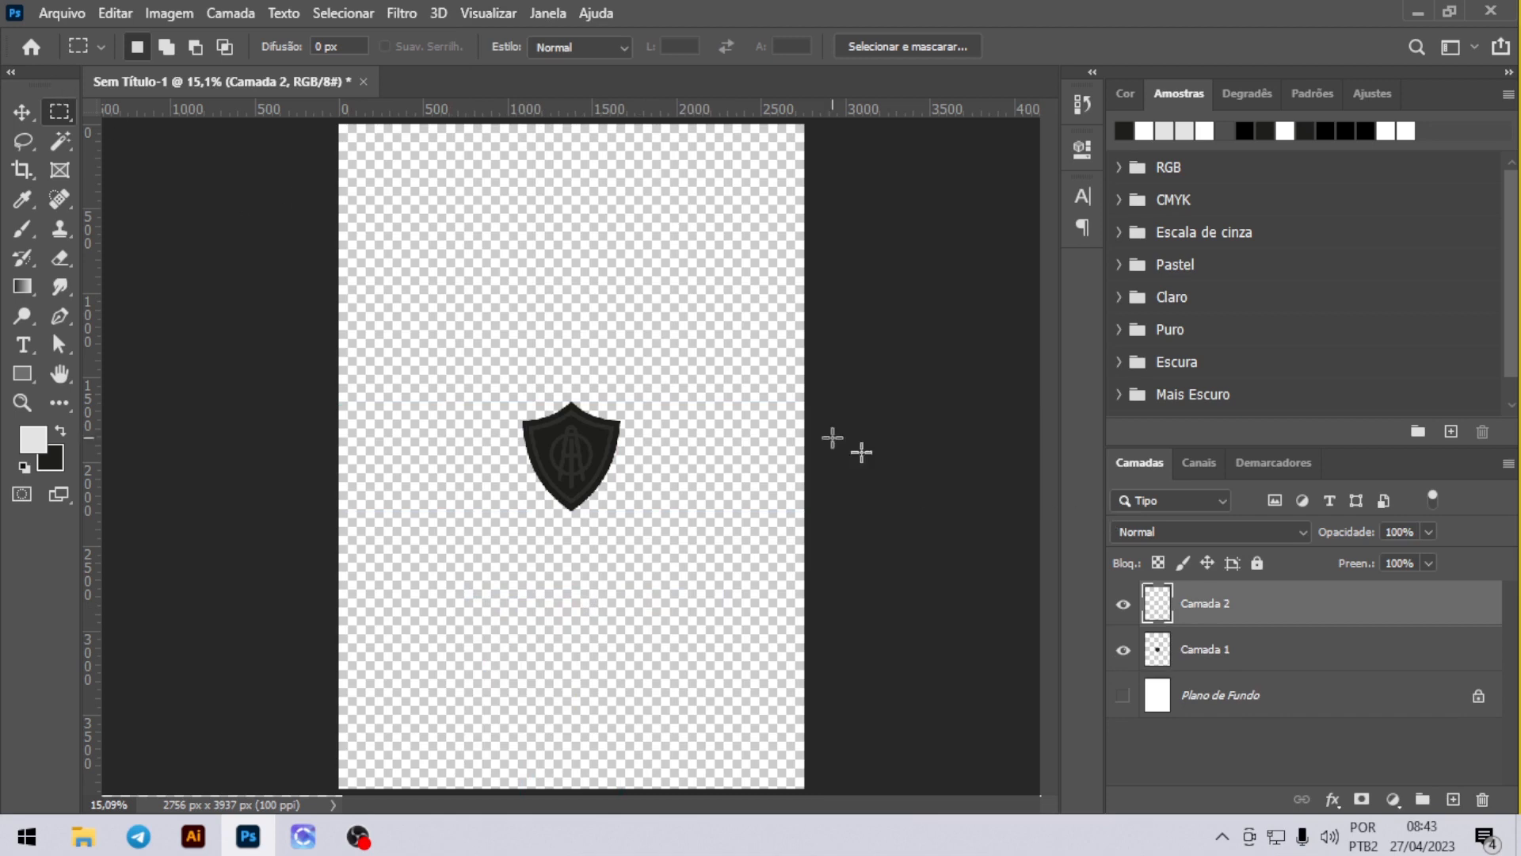
click(1125, 652)
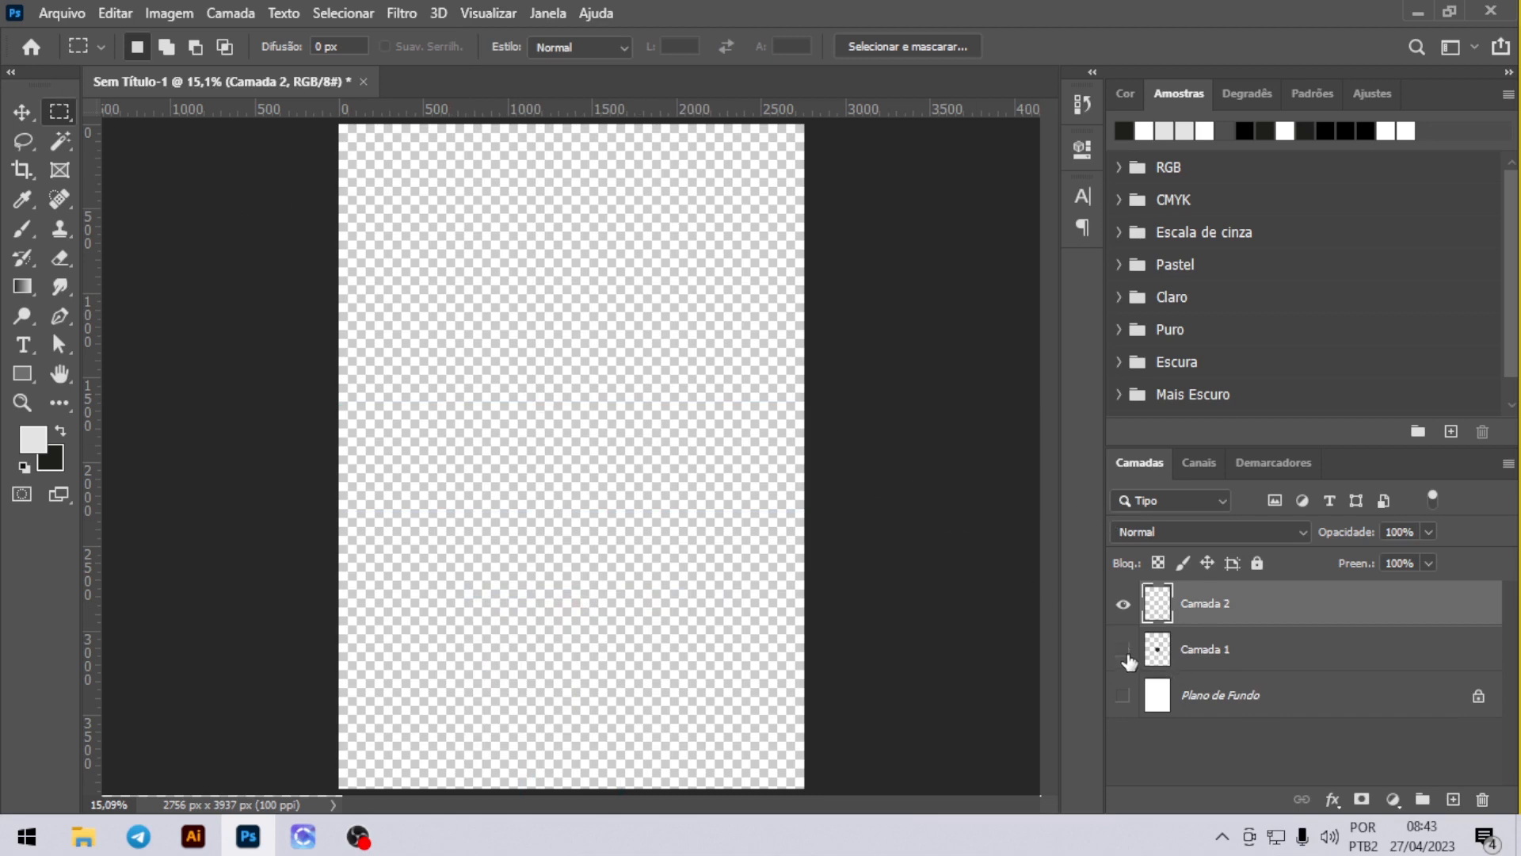
click(118, 12)
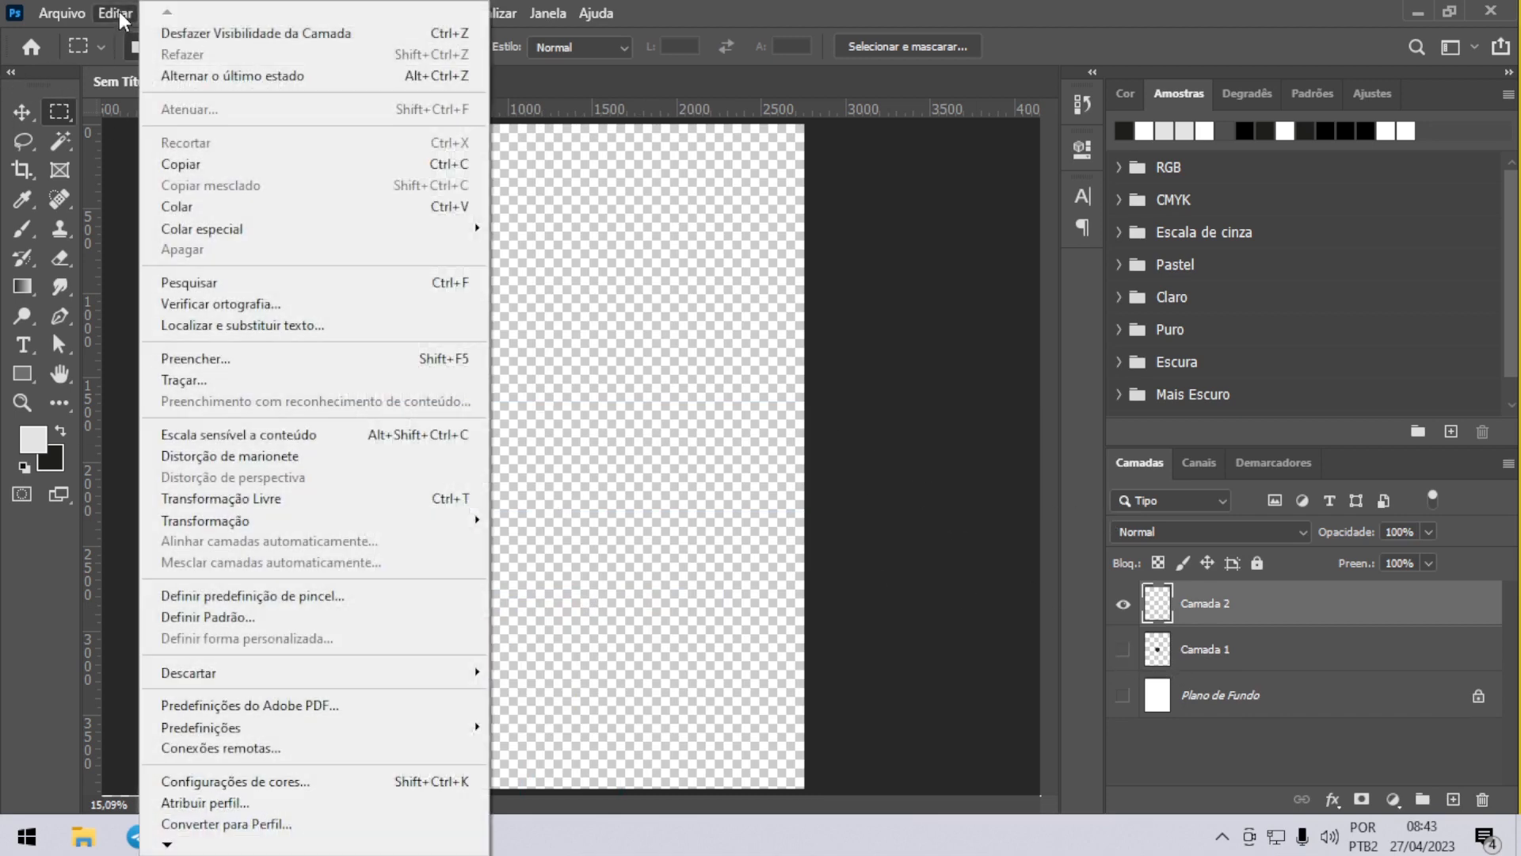
click(221, 355)
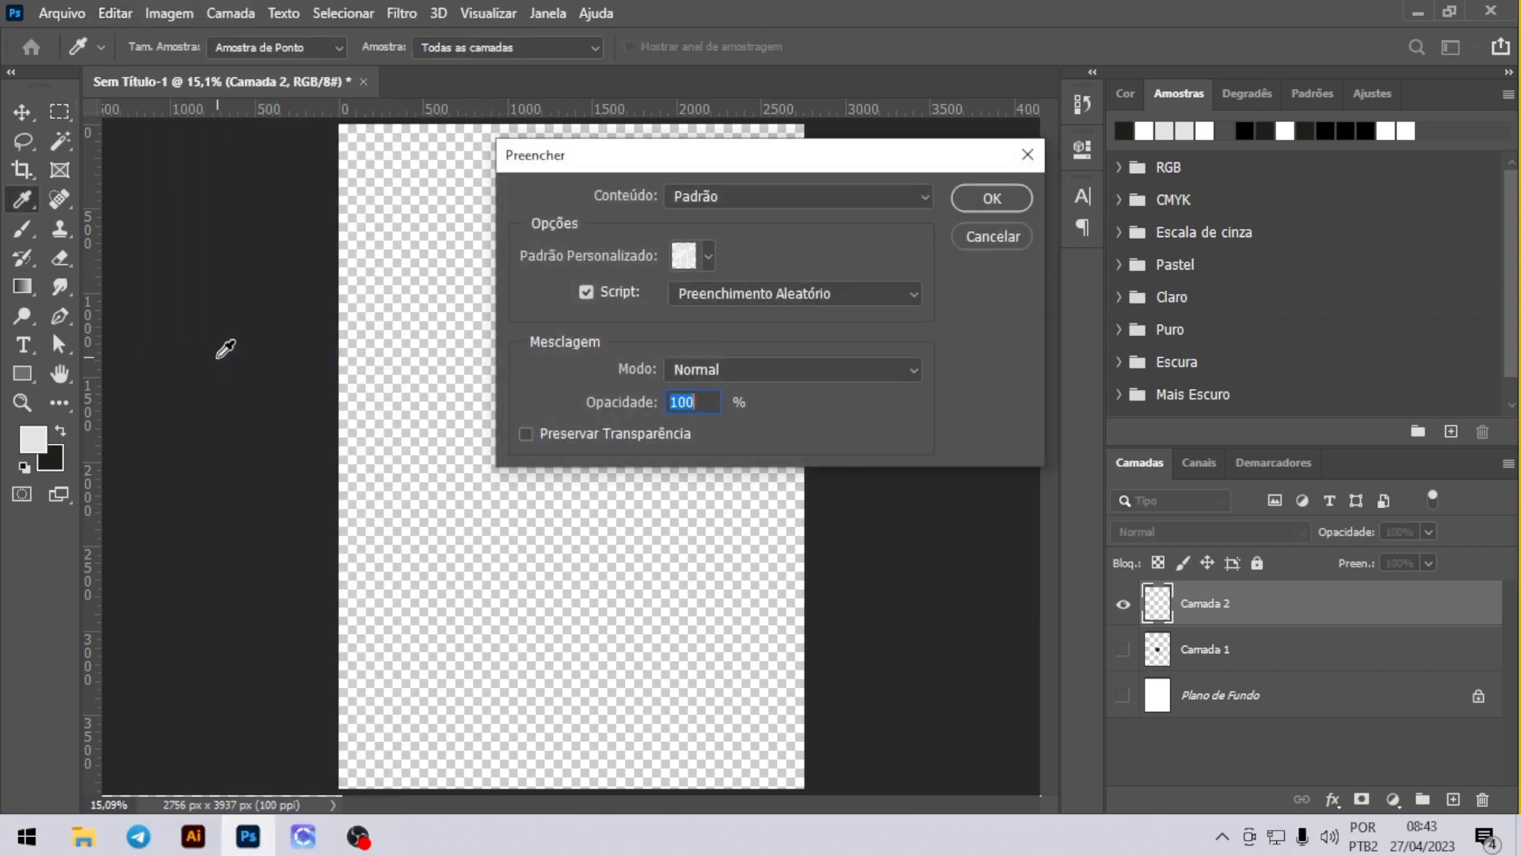
drag(741, 152, 653, 202)
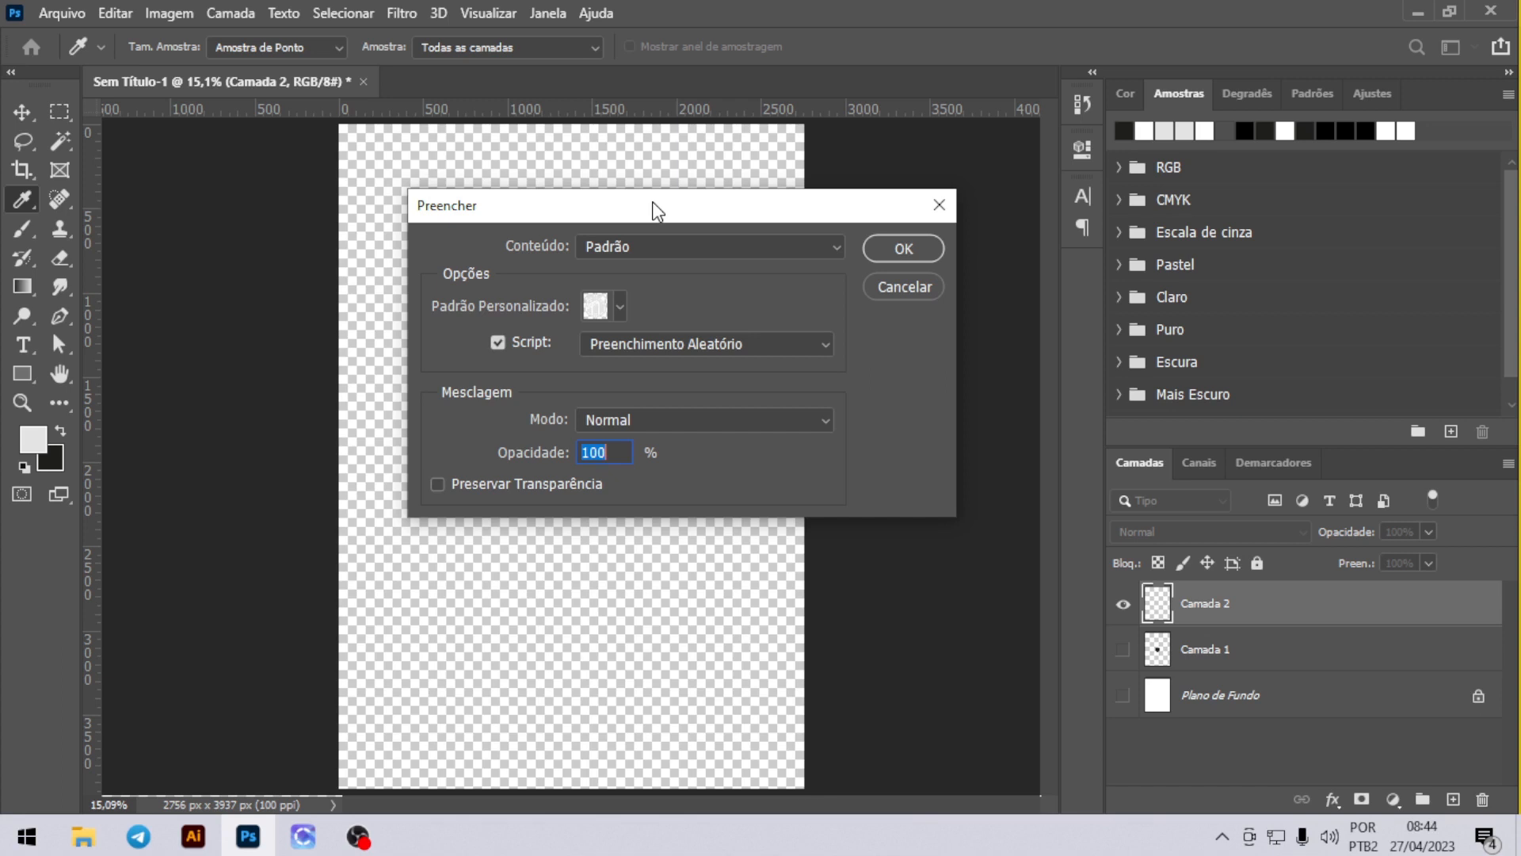
click(634, 241)
click(621, 360)
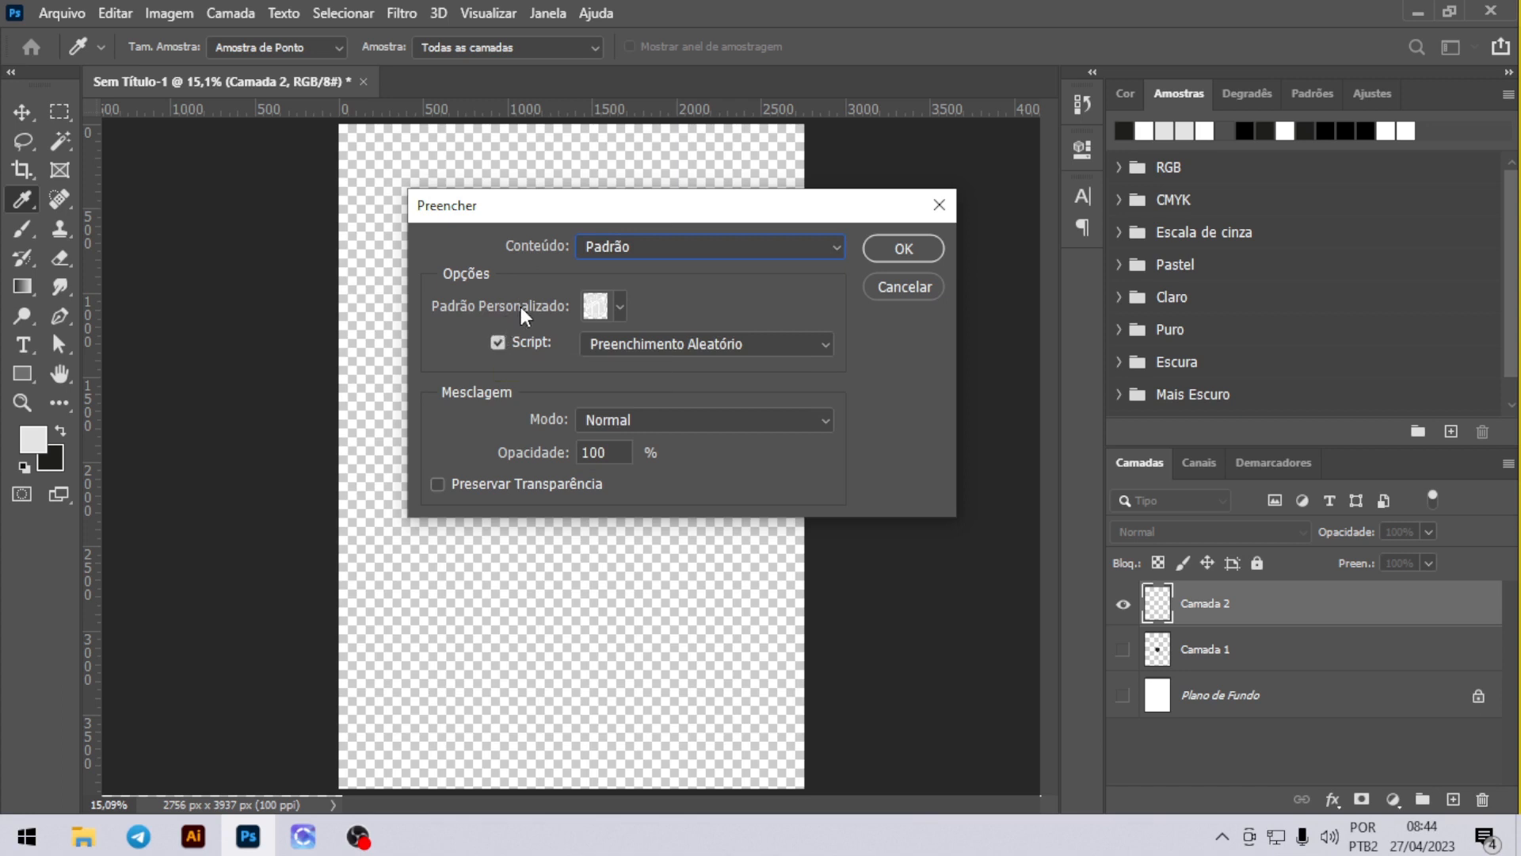
click(620, 306)
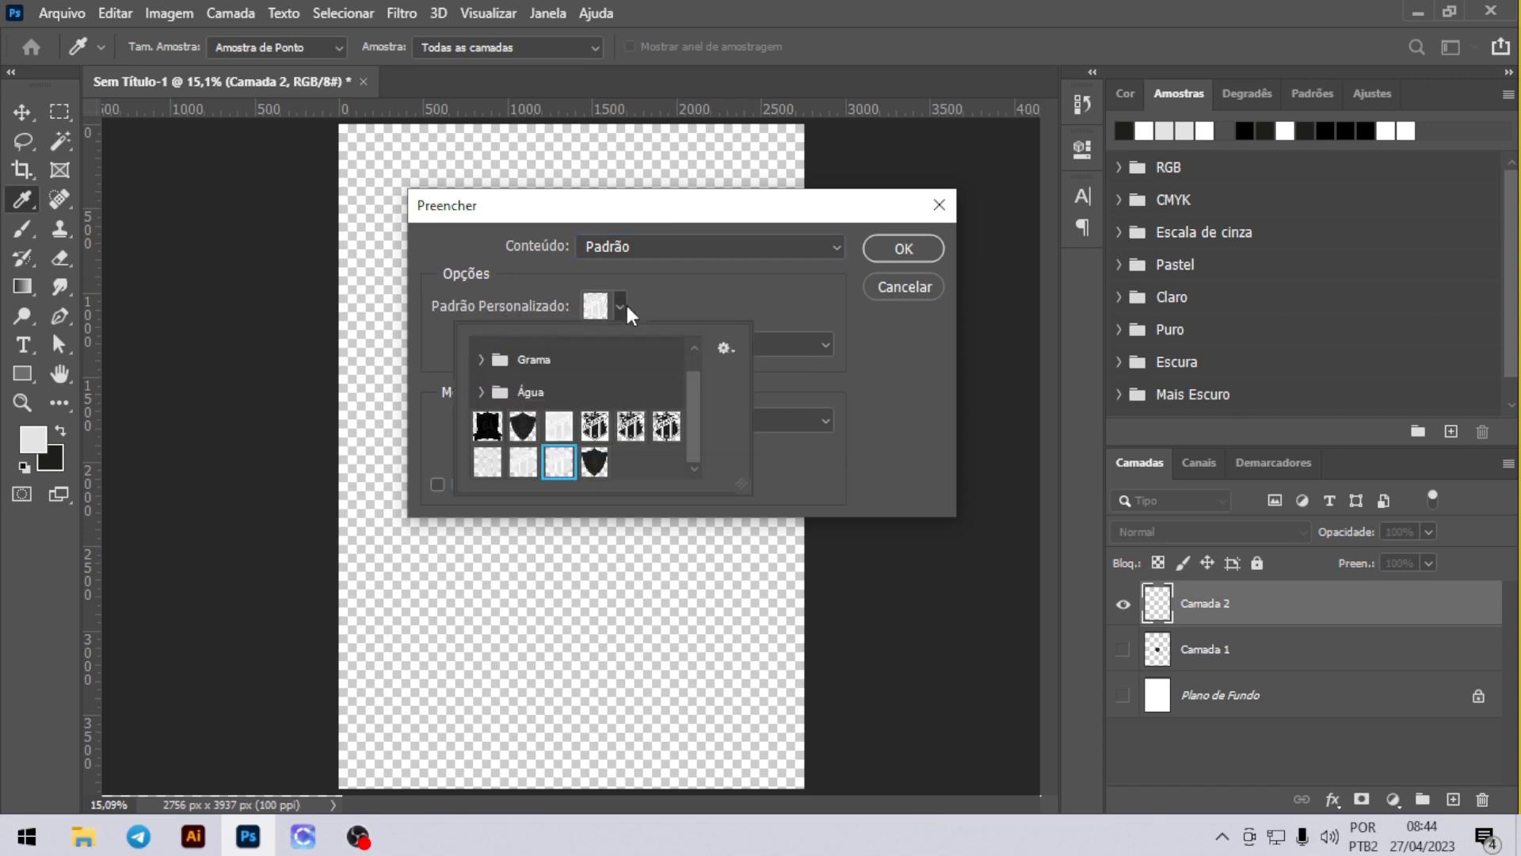
click(601, 466)
click(816, 283)
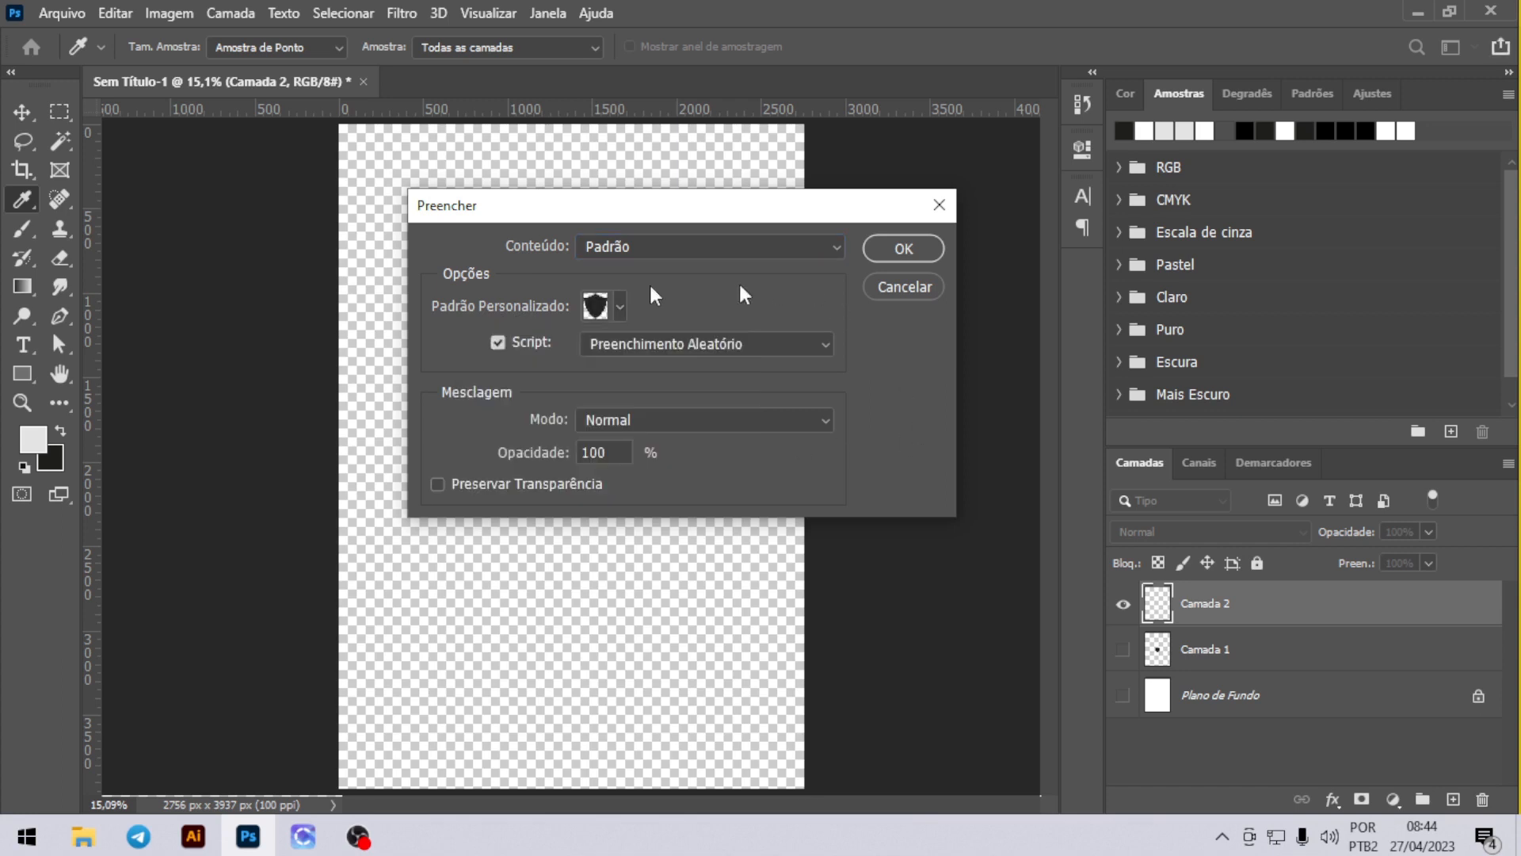
Step: Fill the layer using the Preenchimento Aleatório script with density 10 pixels, minimum and maximum scale factors 1, pattern rotation enabled, and colour and brightness randomness 0
click(656, 343)
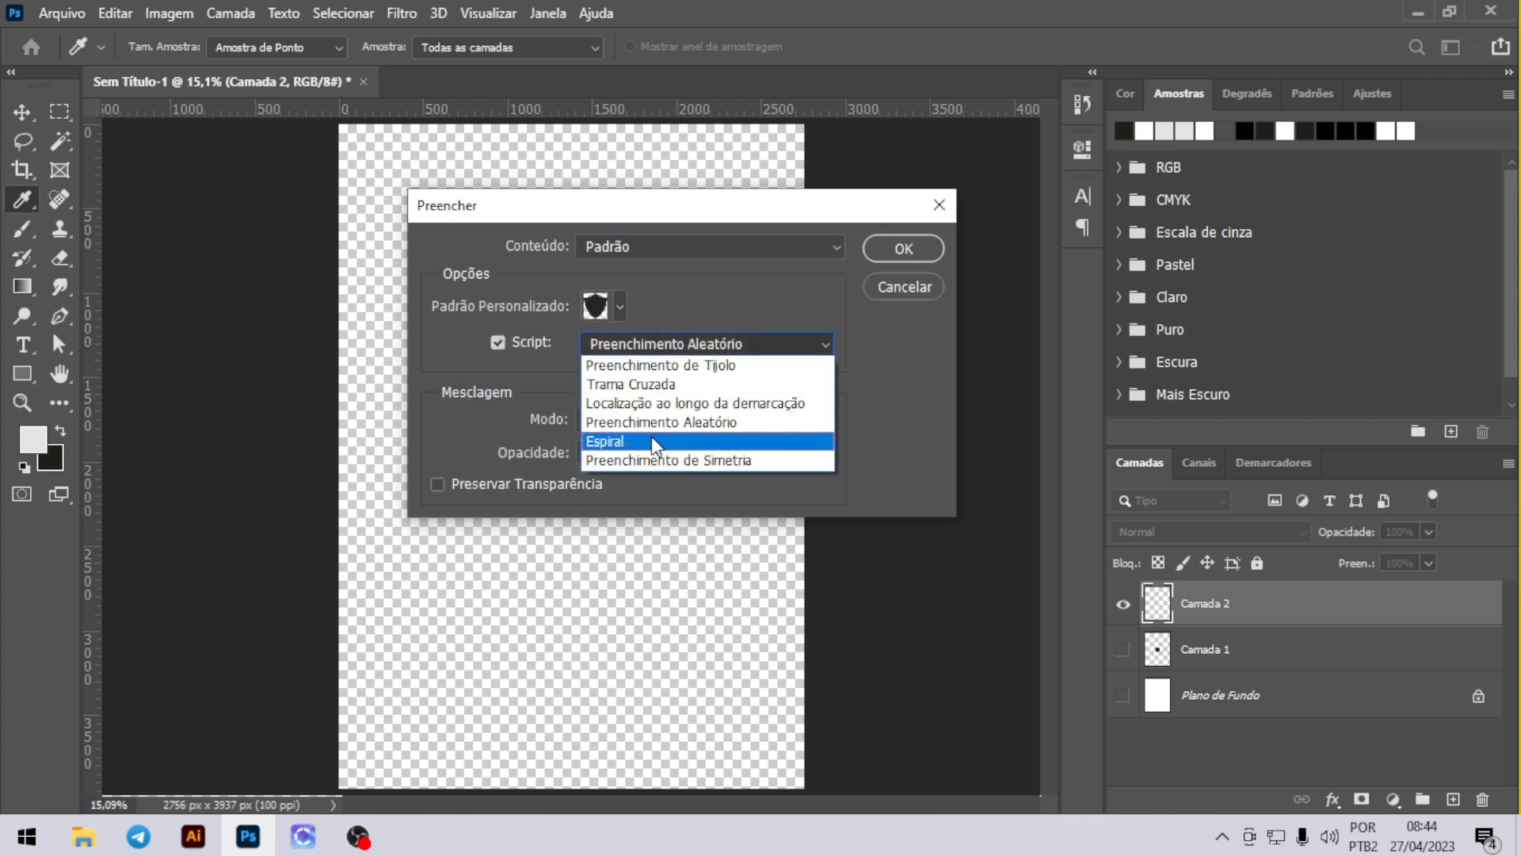
click(675, 427)
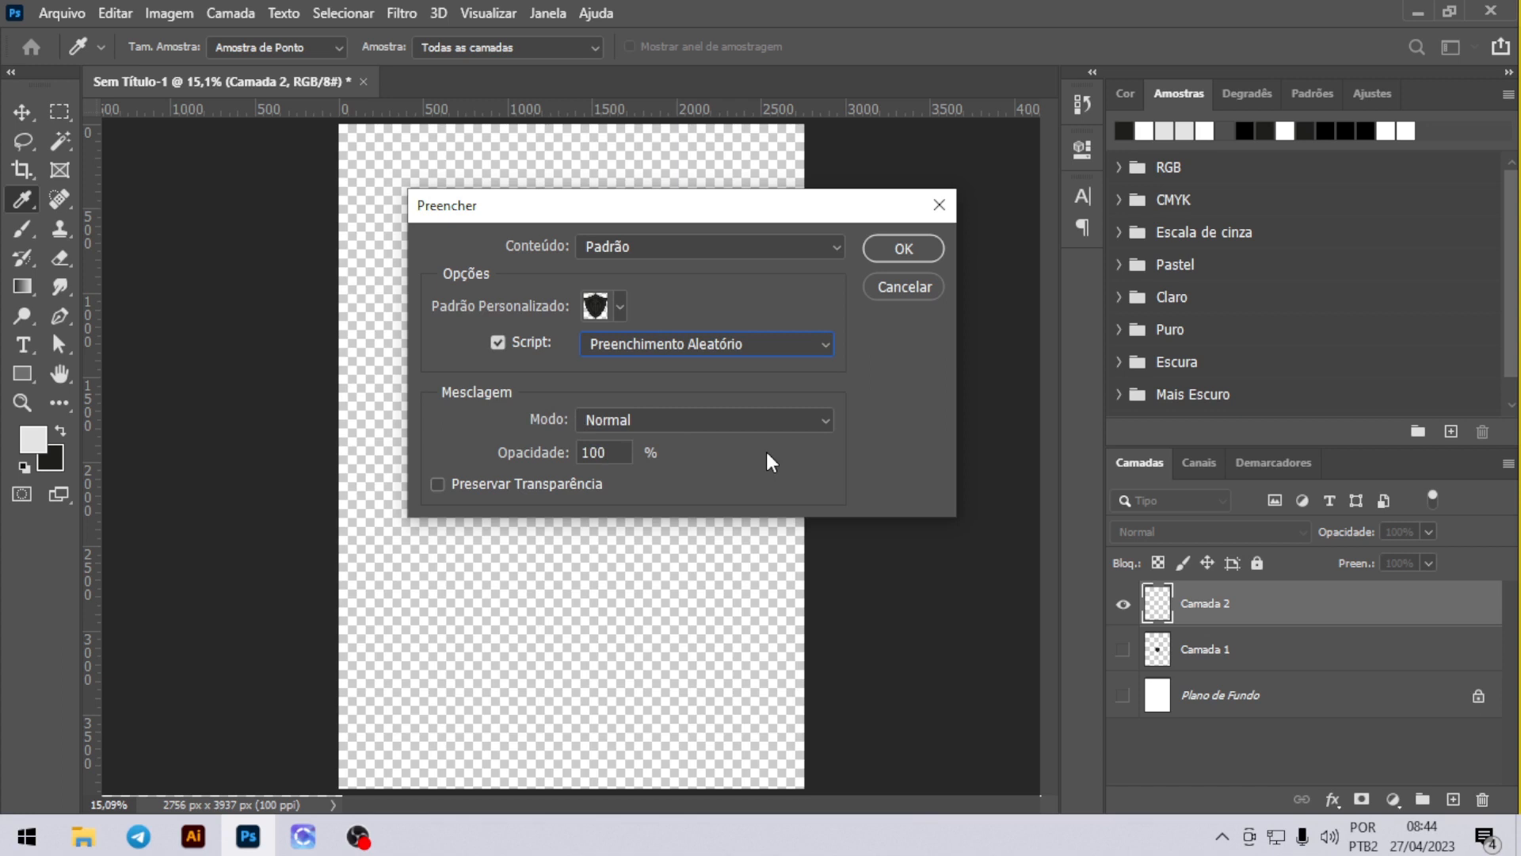
click(896, 250)
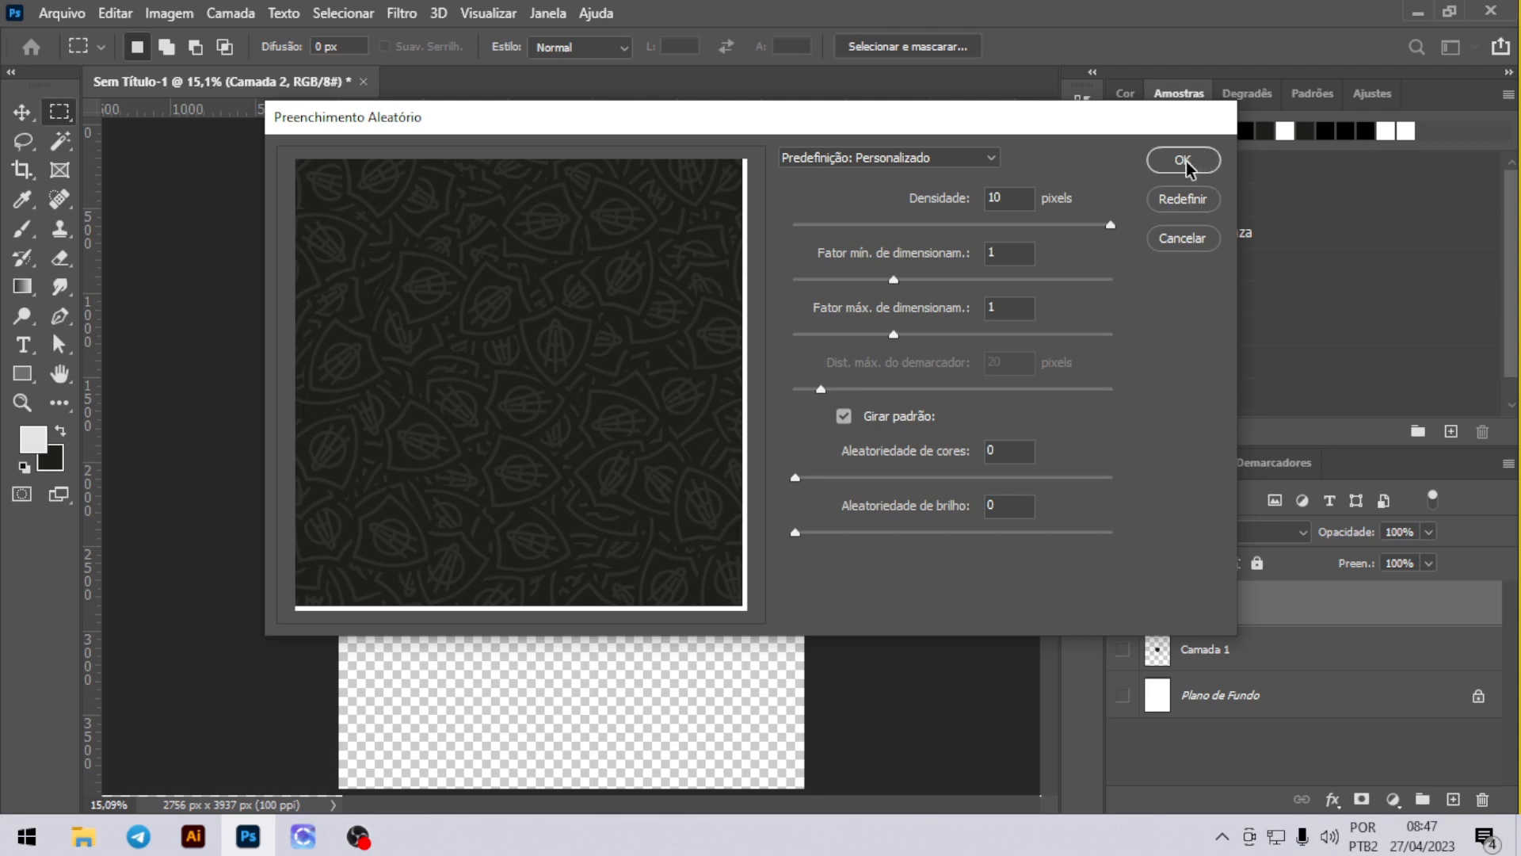
click(1170, 173)
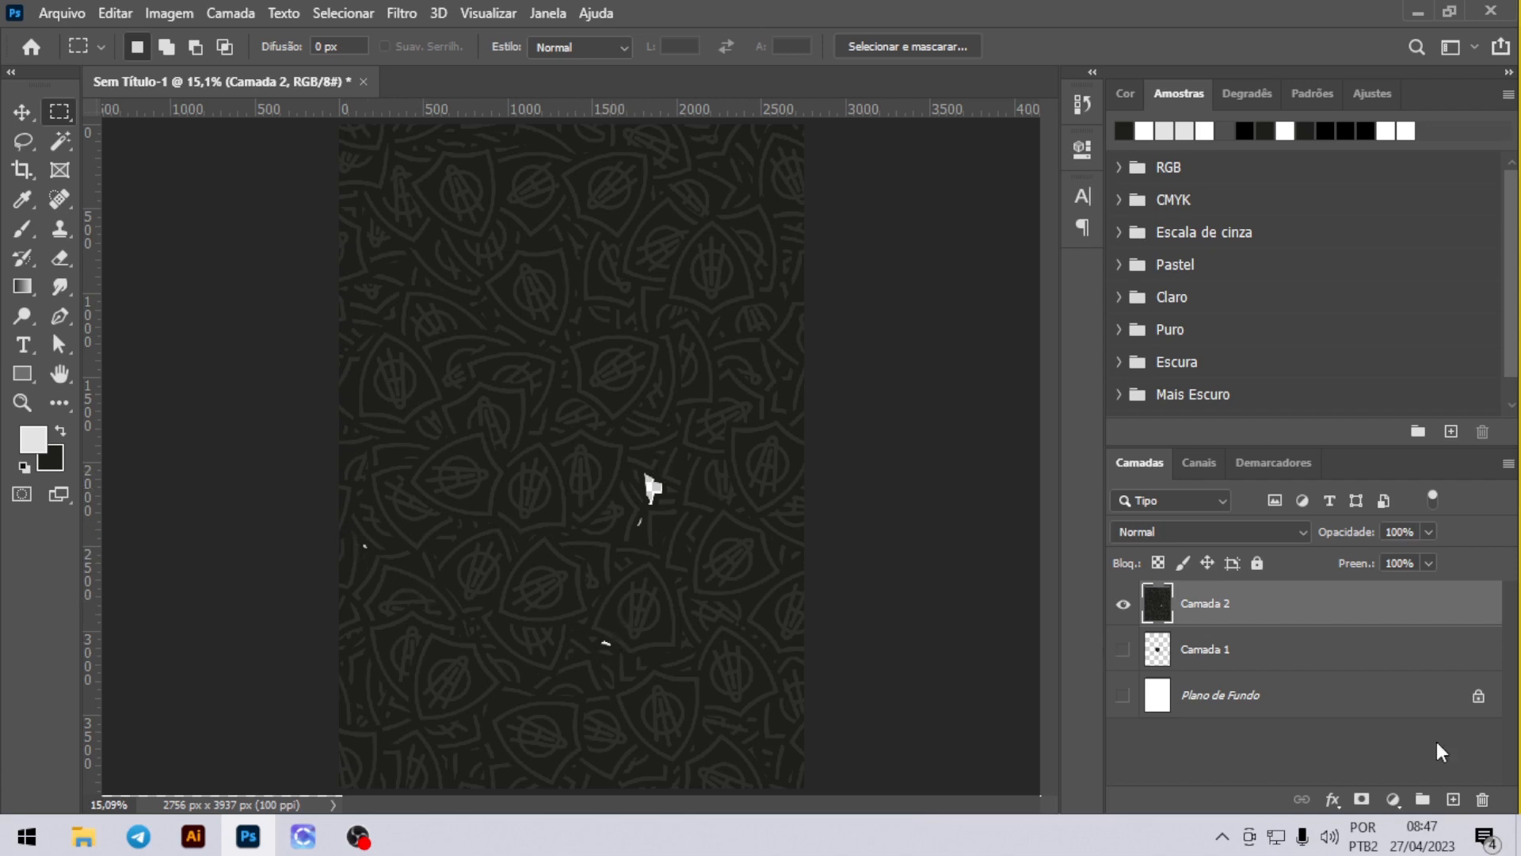
Step: Unlock the Plano de Fundo layer and fill it with the dark colour 1d1d1b sampled from the shield pattern
click(1478, 697)
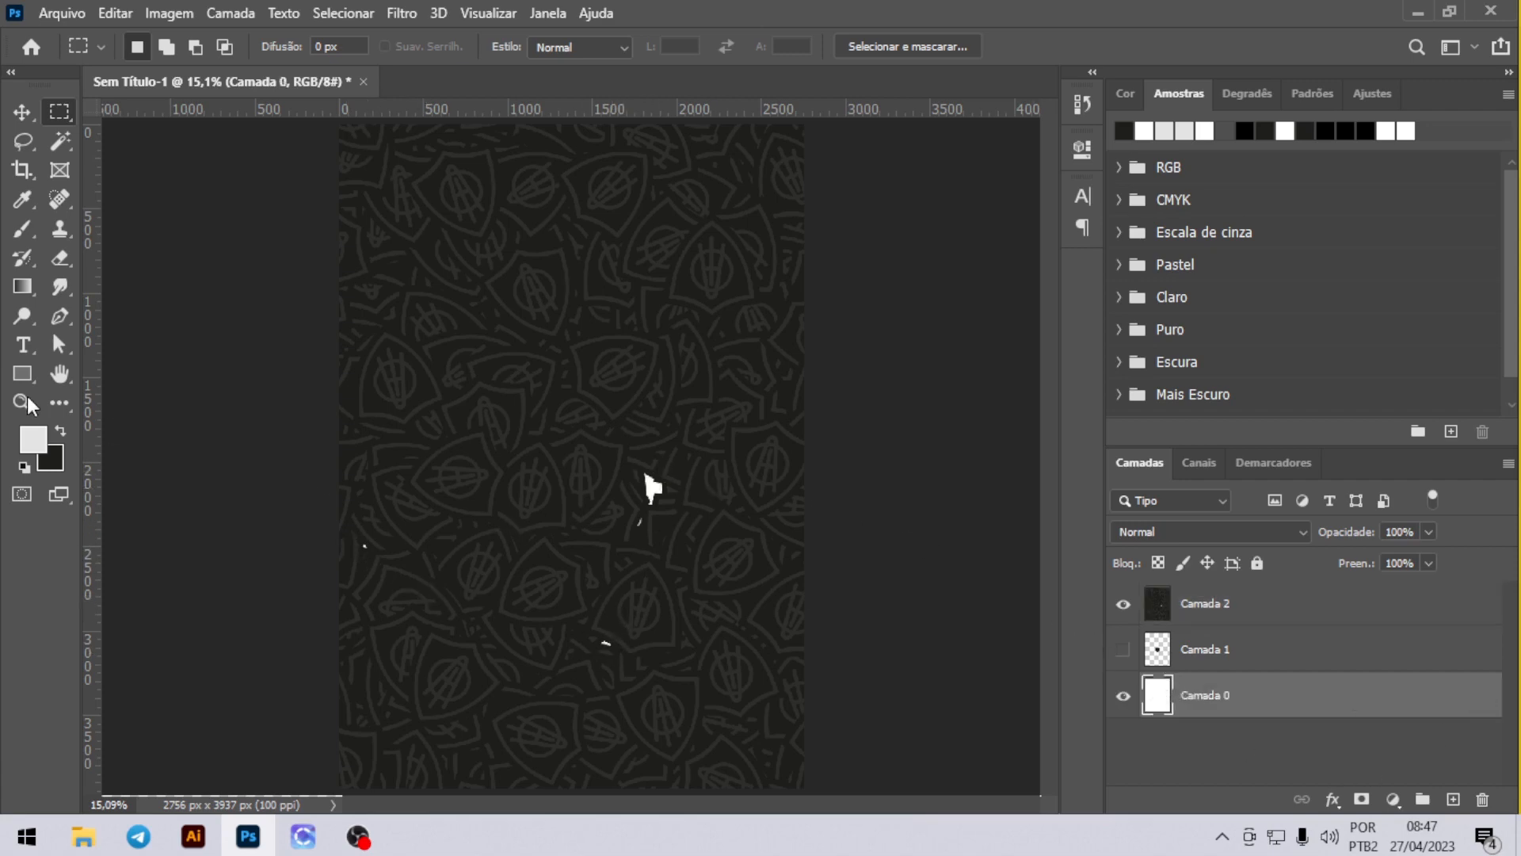
click(44, 447)
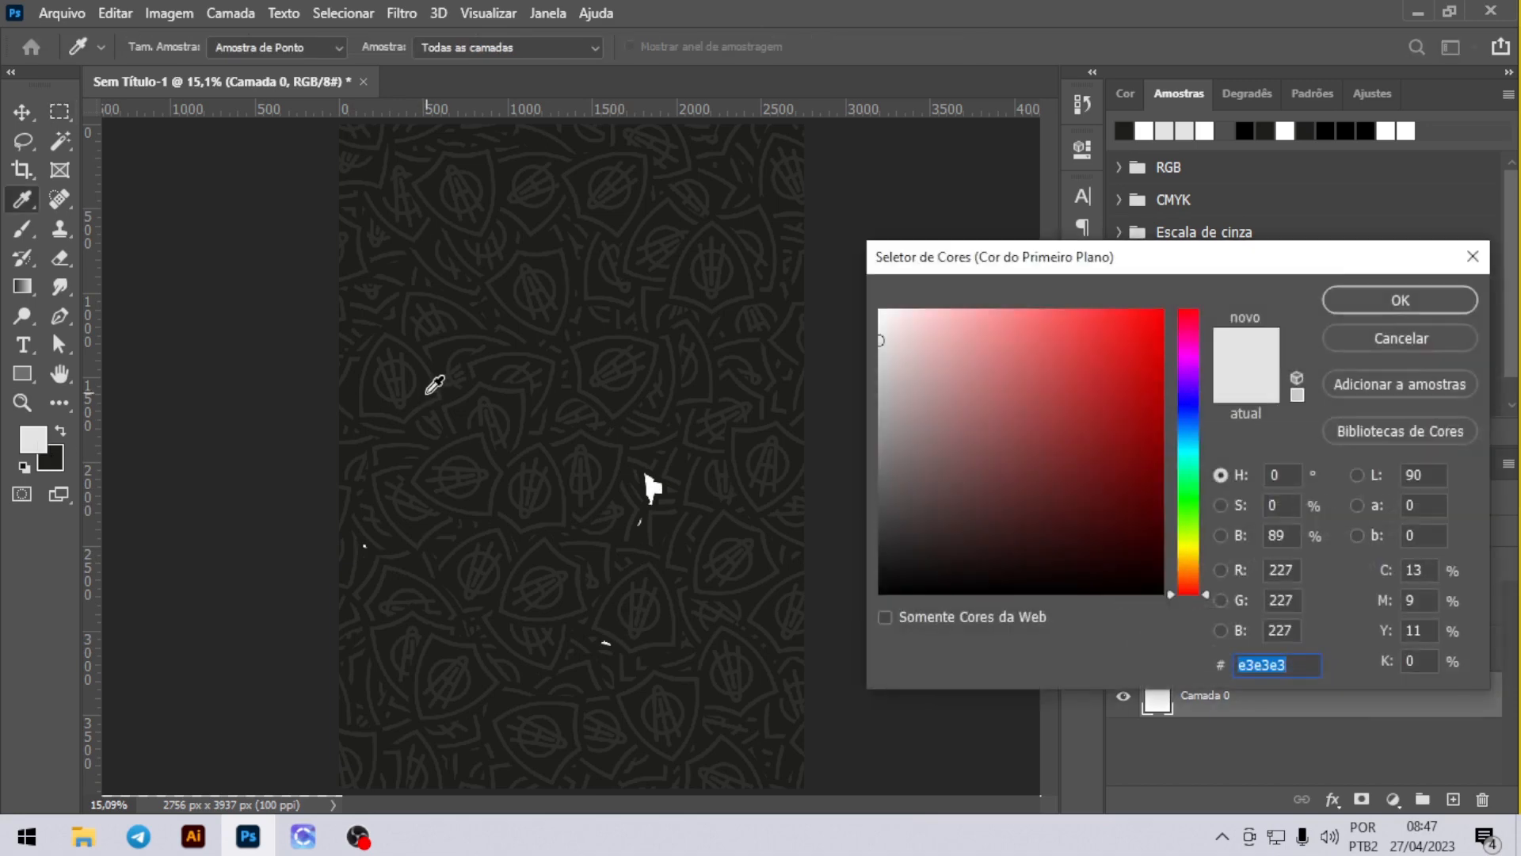
click(428, 392)
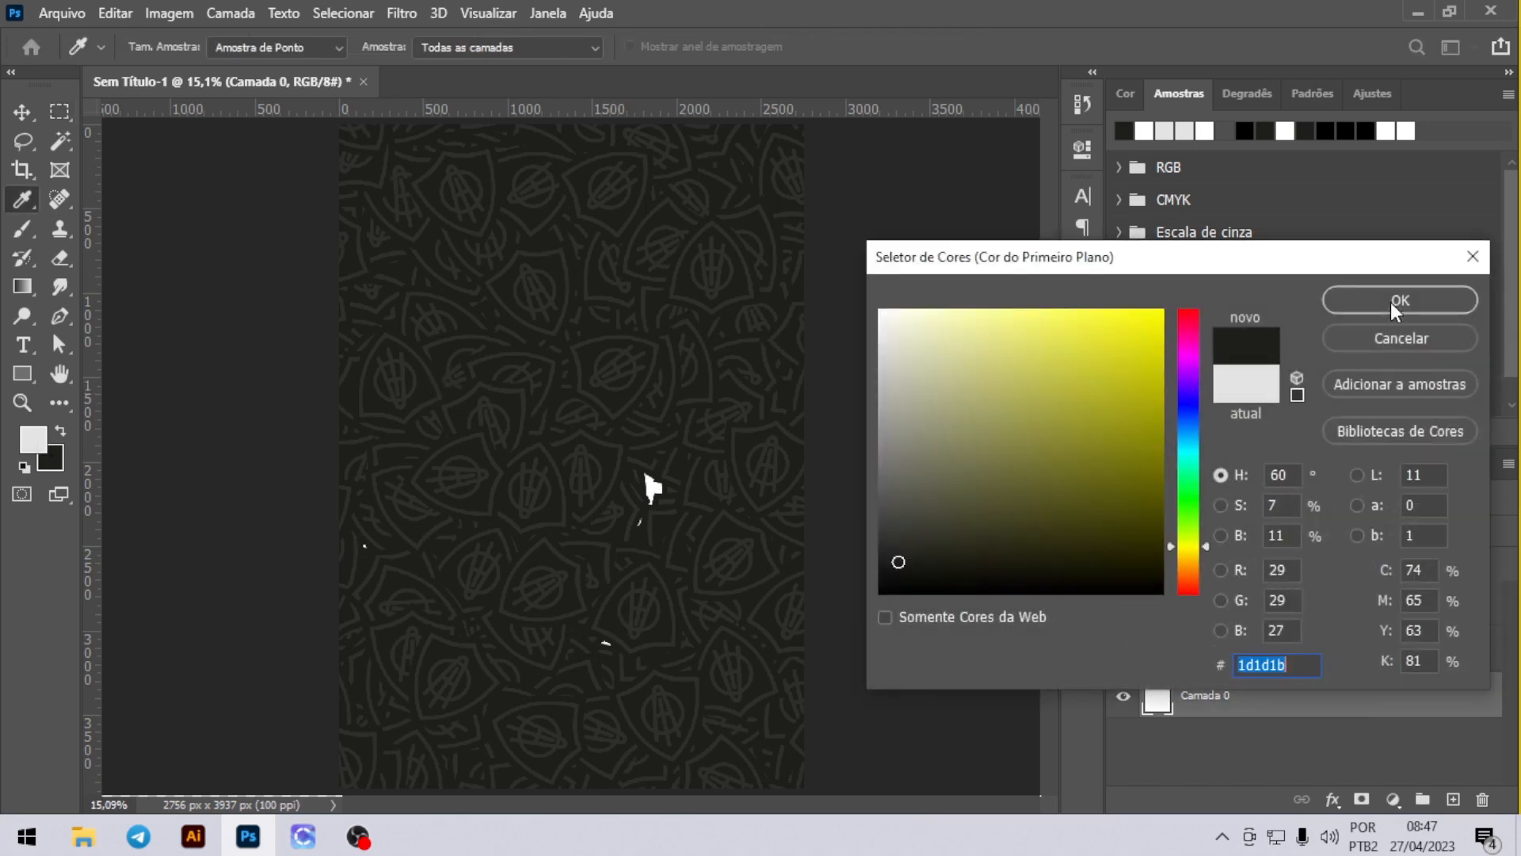
click(1398, 301)
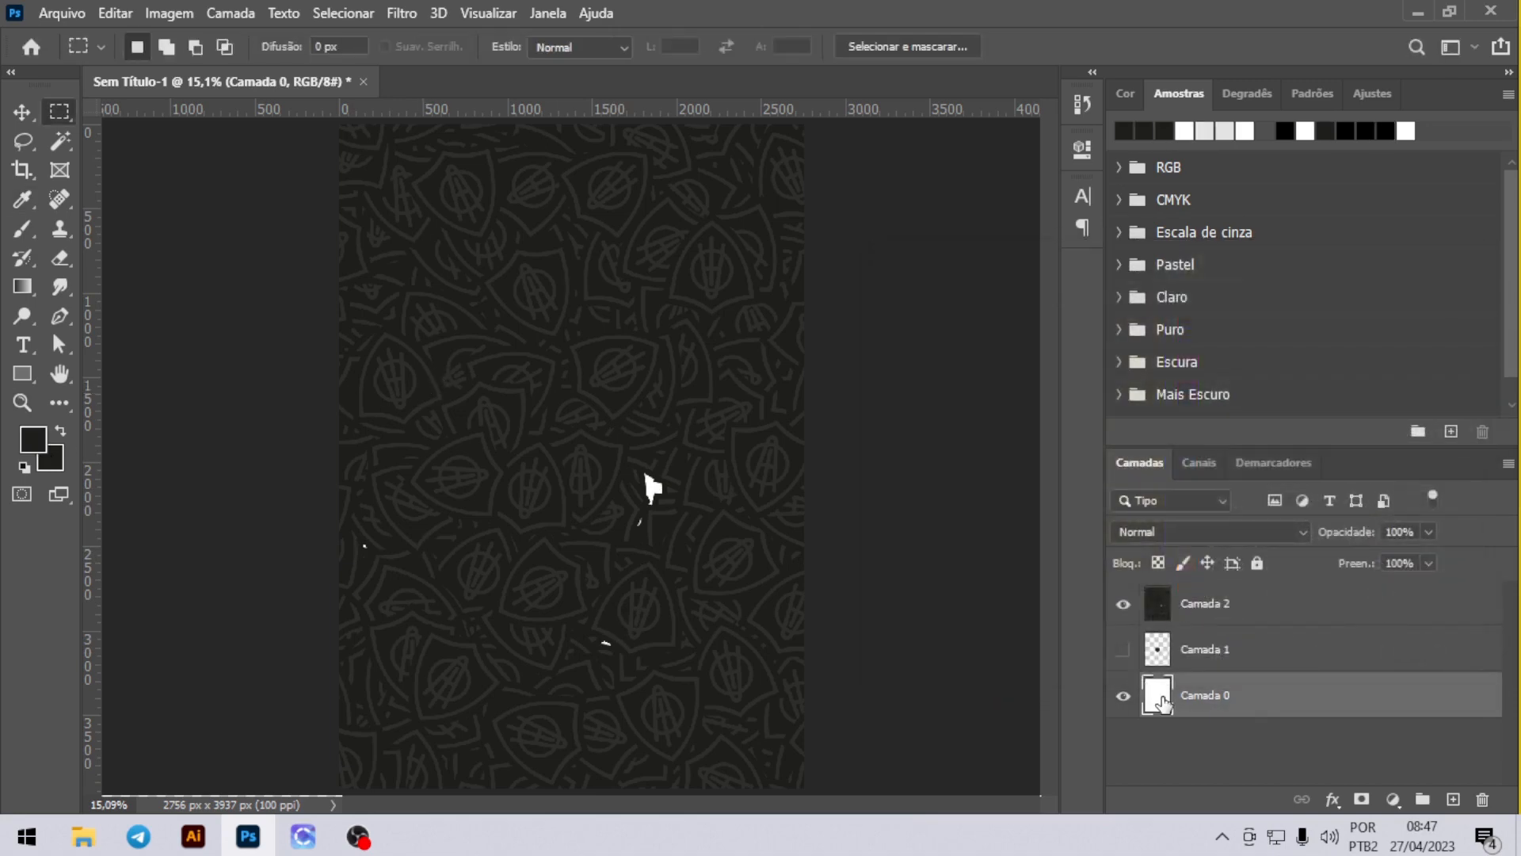
key(alt+BackSpace)
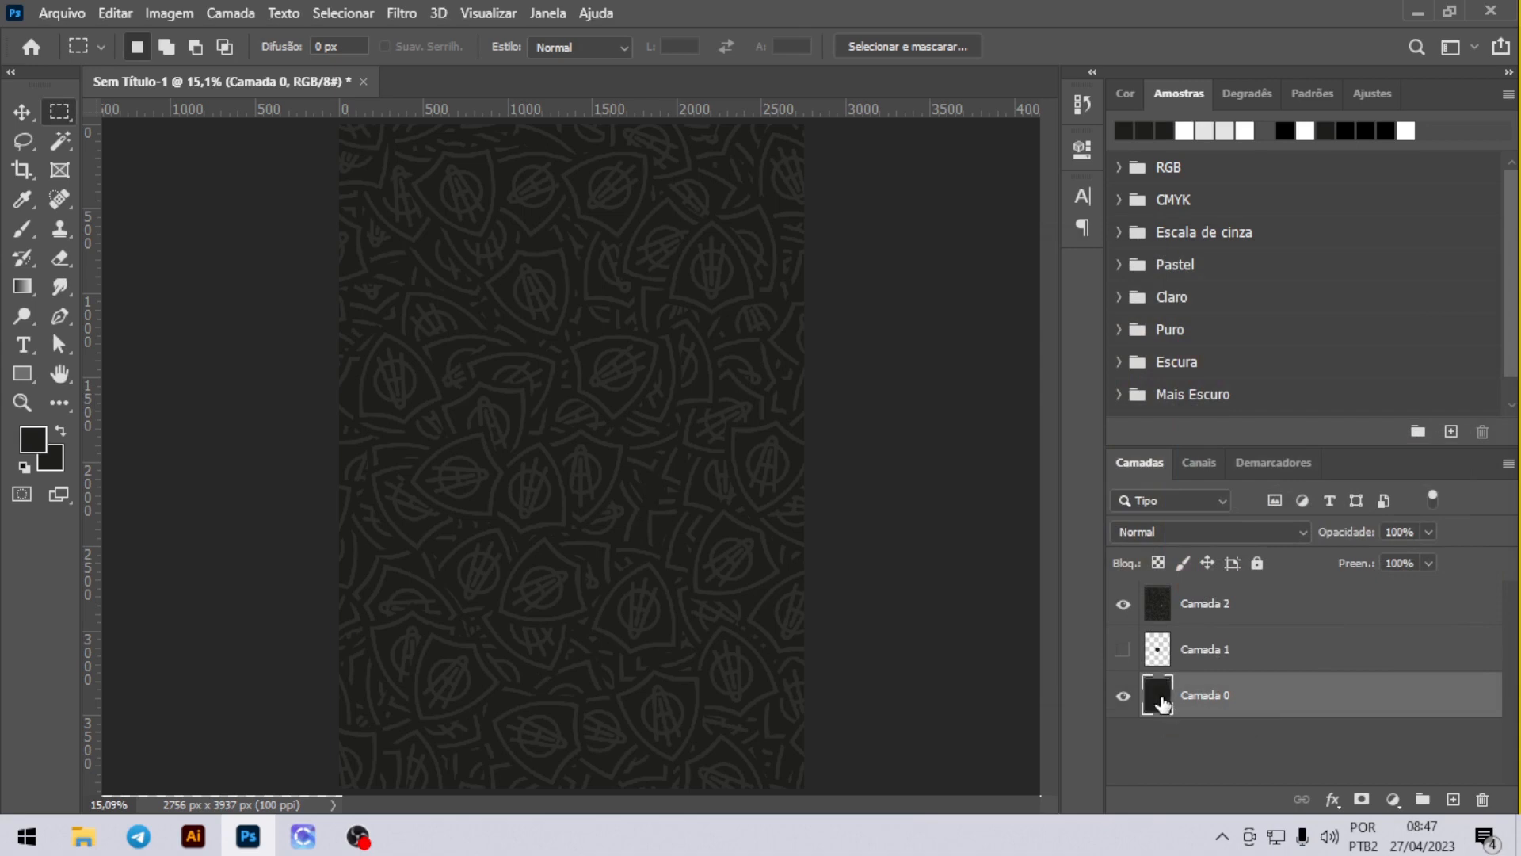
click(1172, 756)
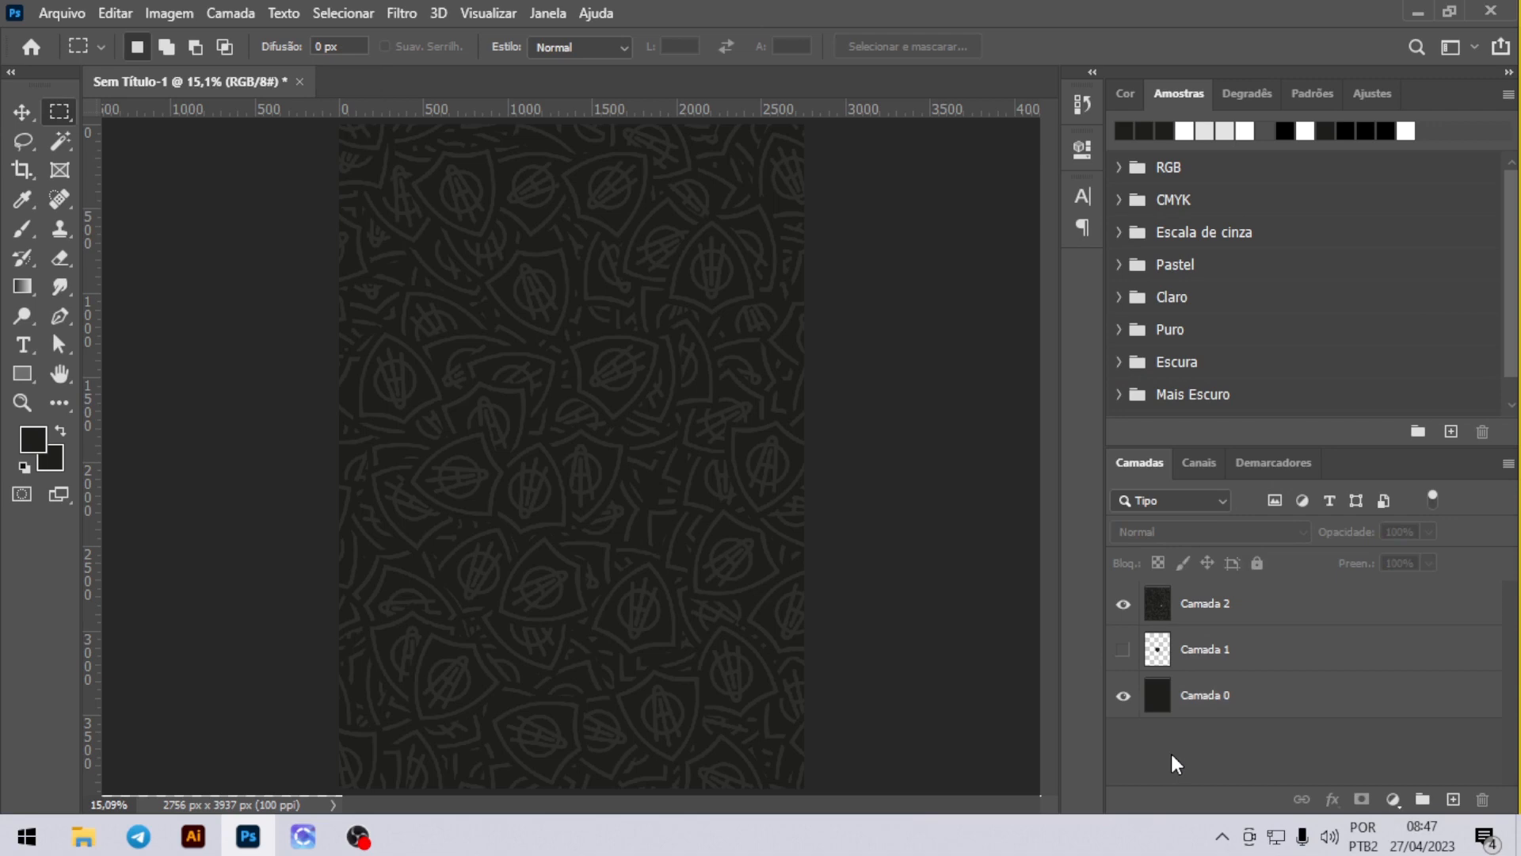
Step: Save the artwork as a JPEG over PATTERN.jpg in the ITABAIANA 2024 folder with quality 12 (Máxima)
click(77, 10)
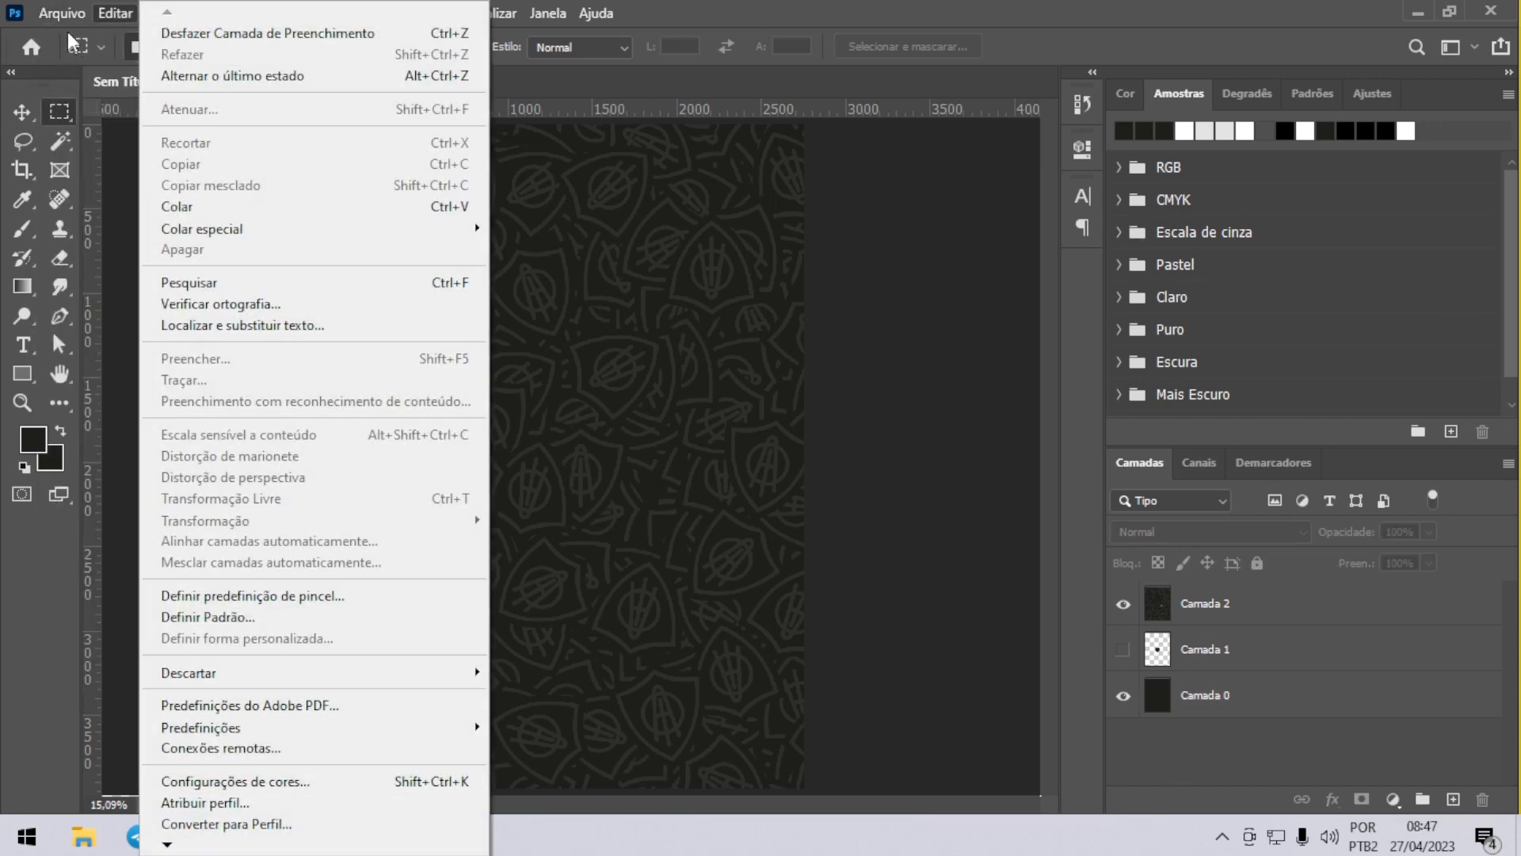
click(127, 282)
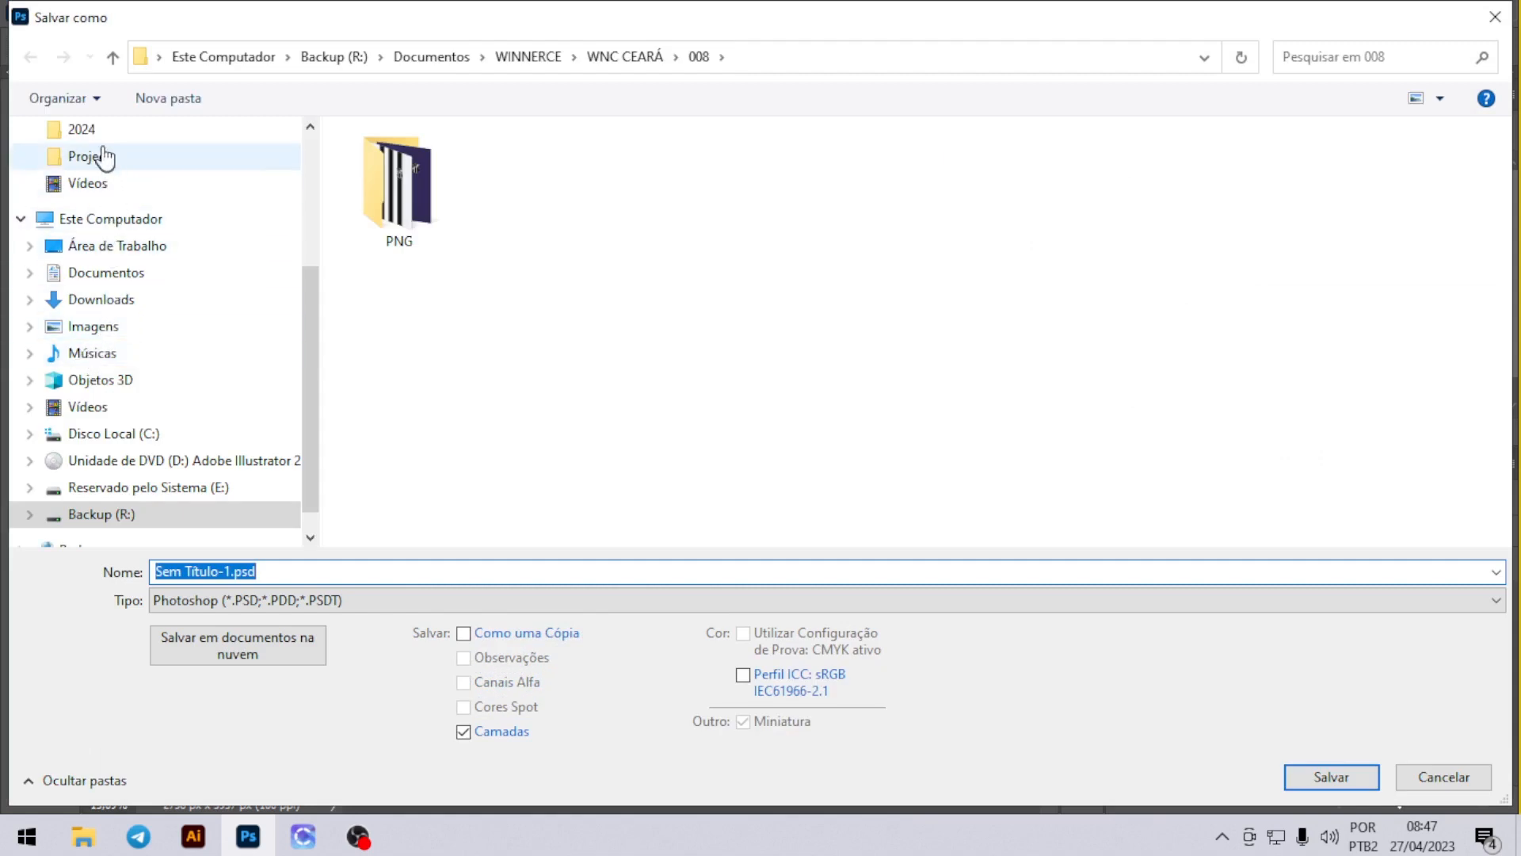
click(82, 129)
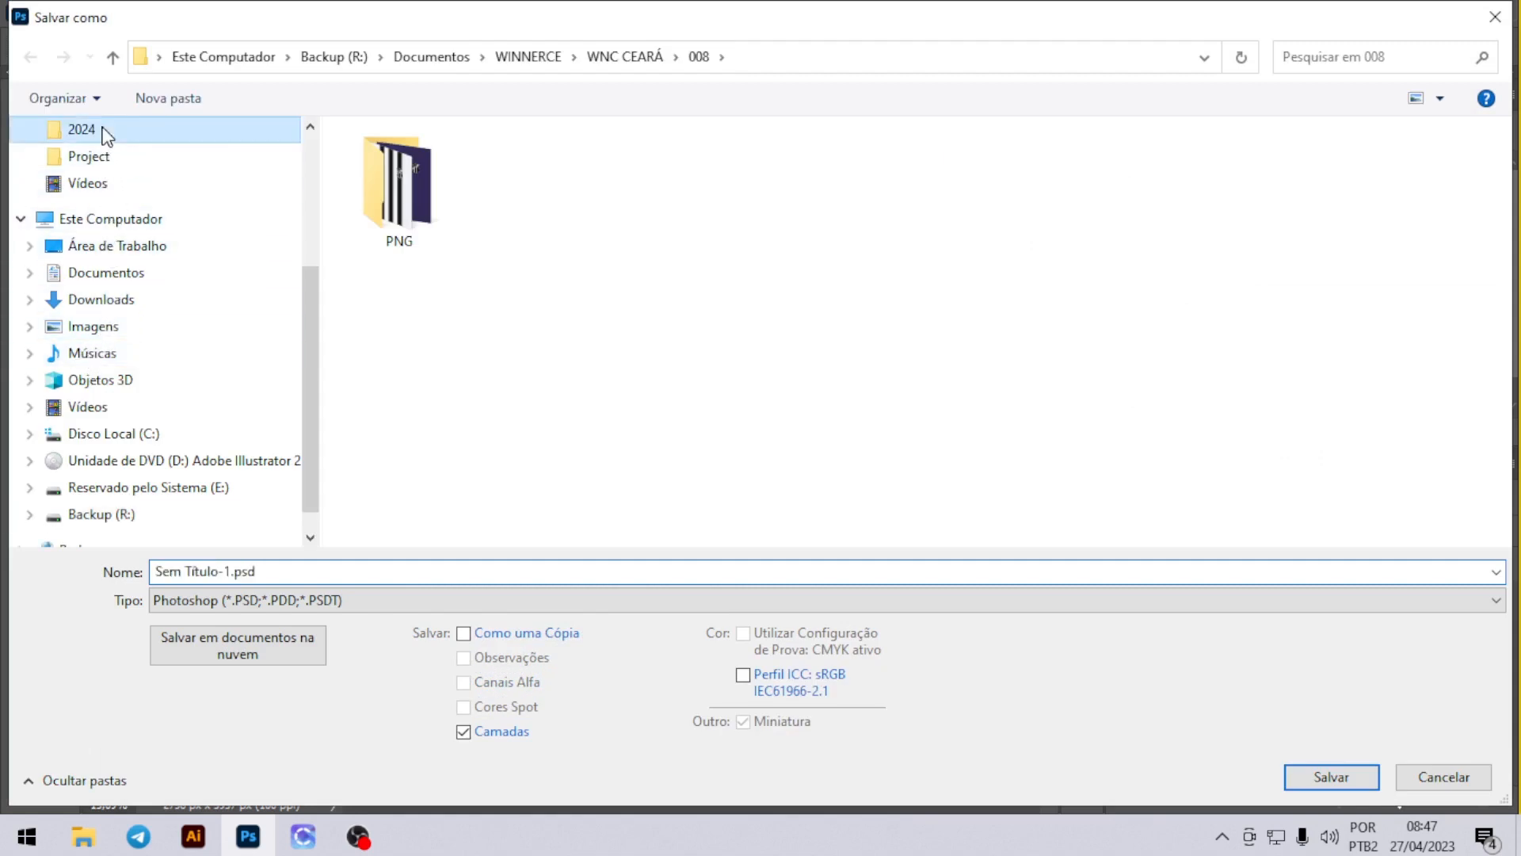
click(368, 600)
click(242, 394)
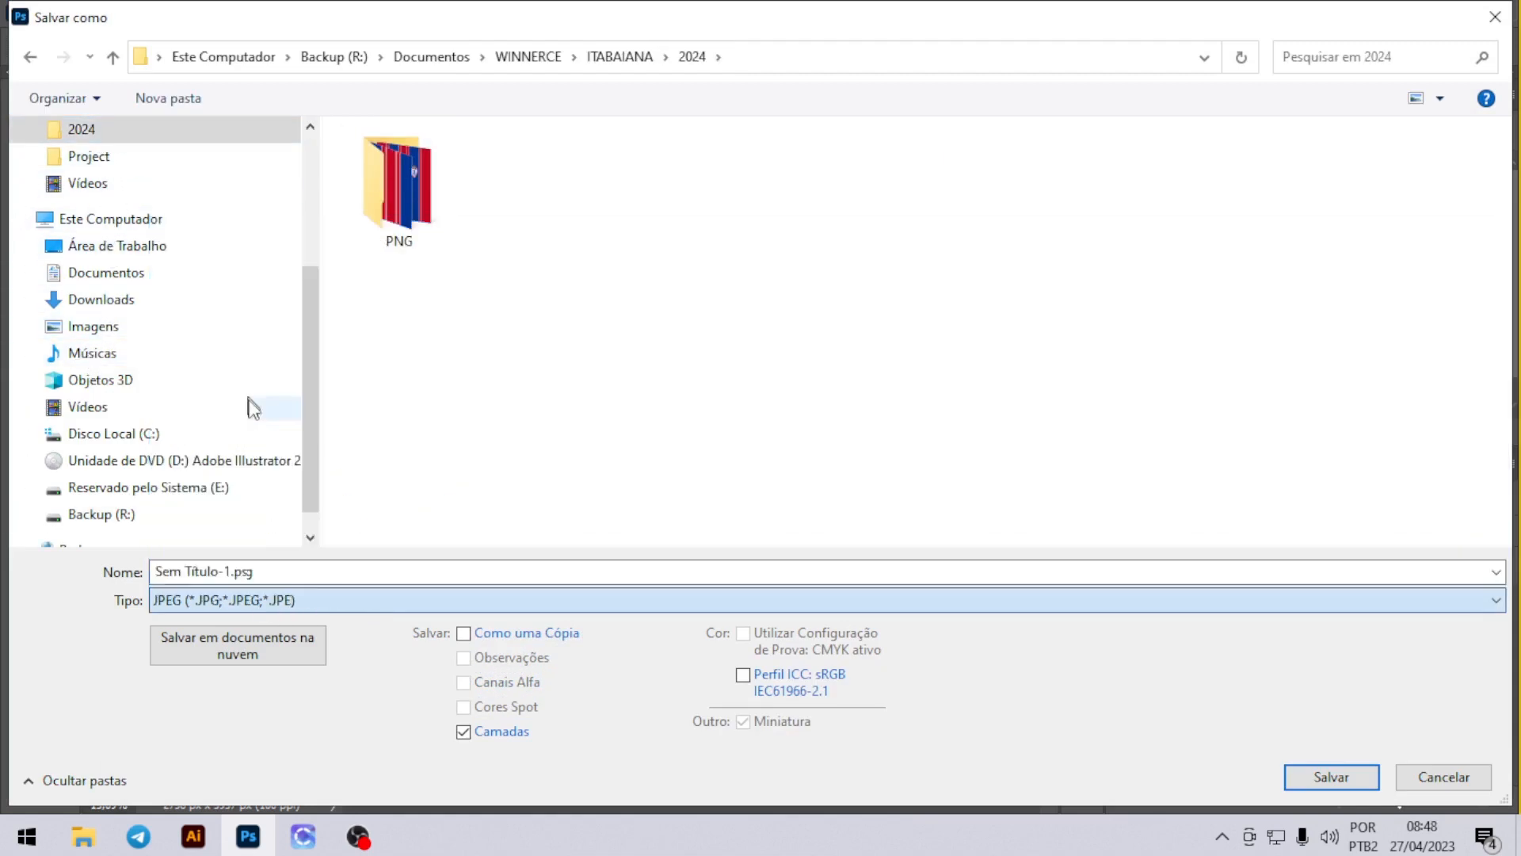
click(539, 198)
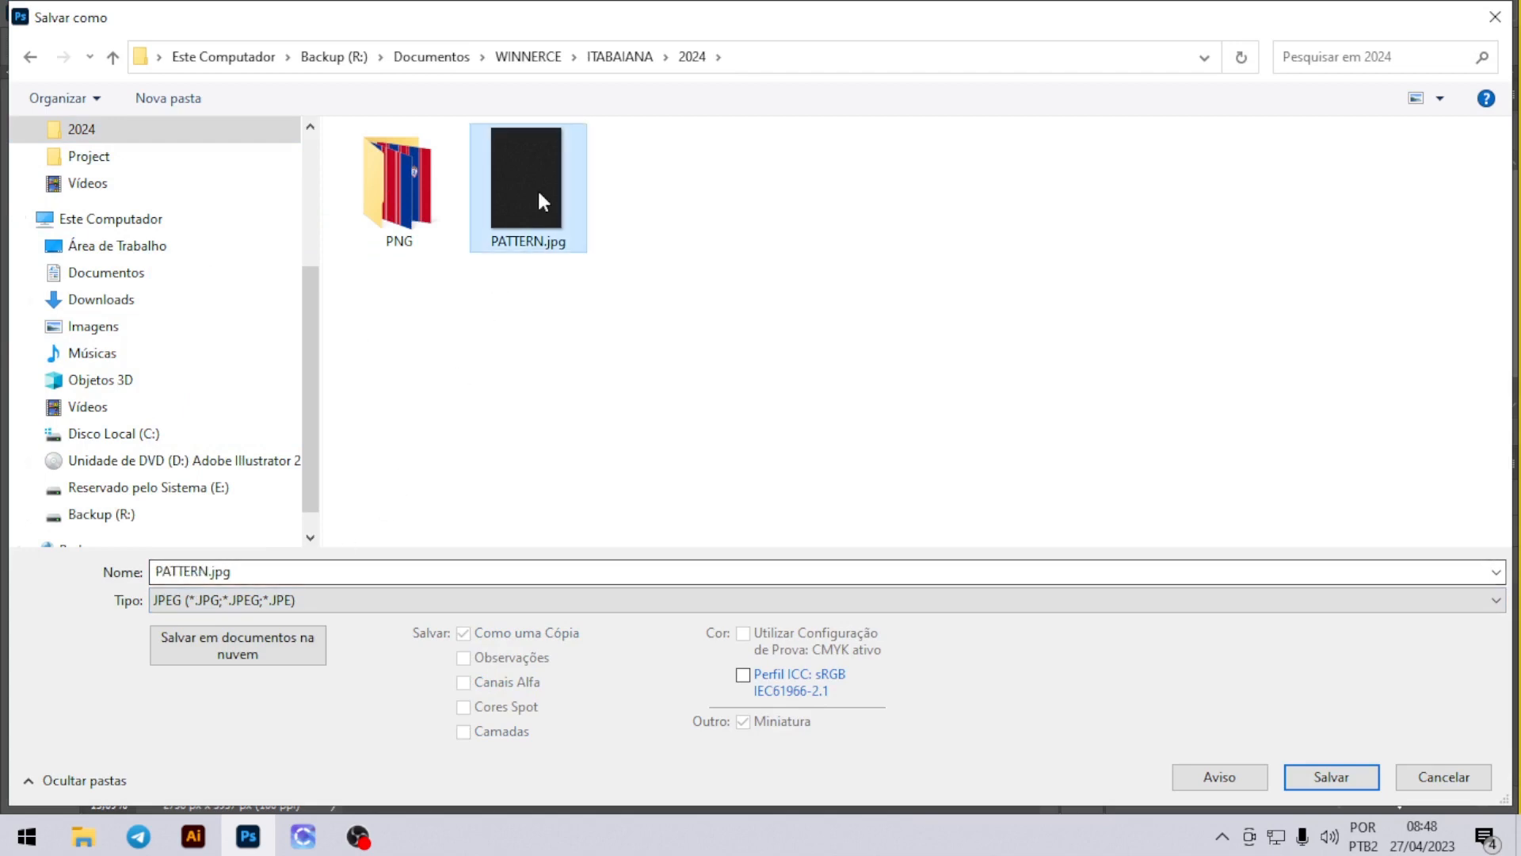
click(1332, 778)
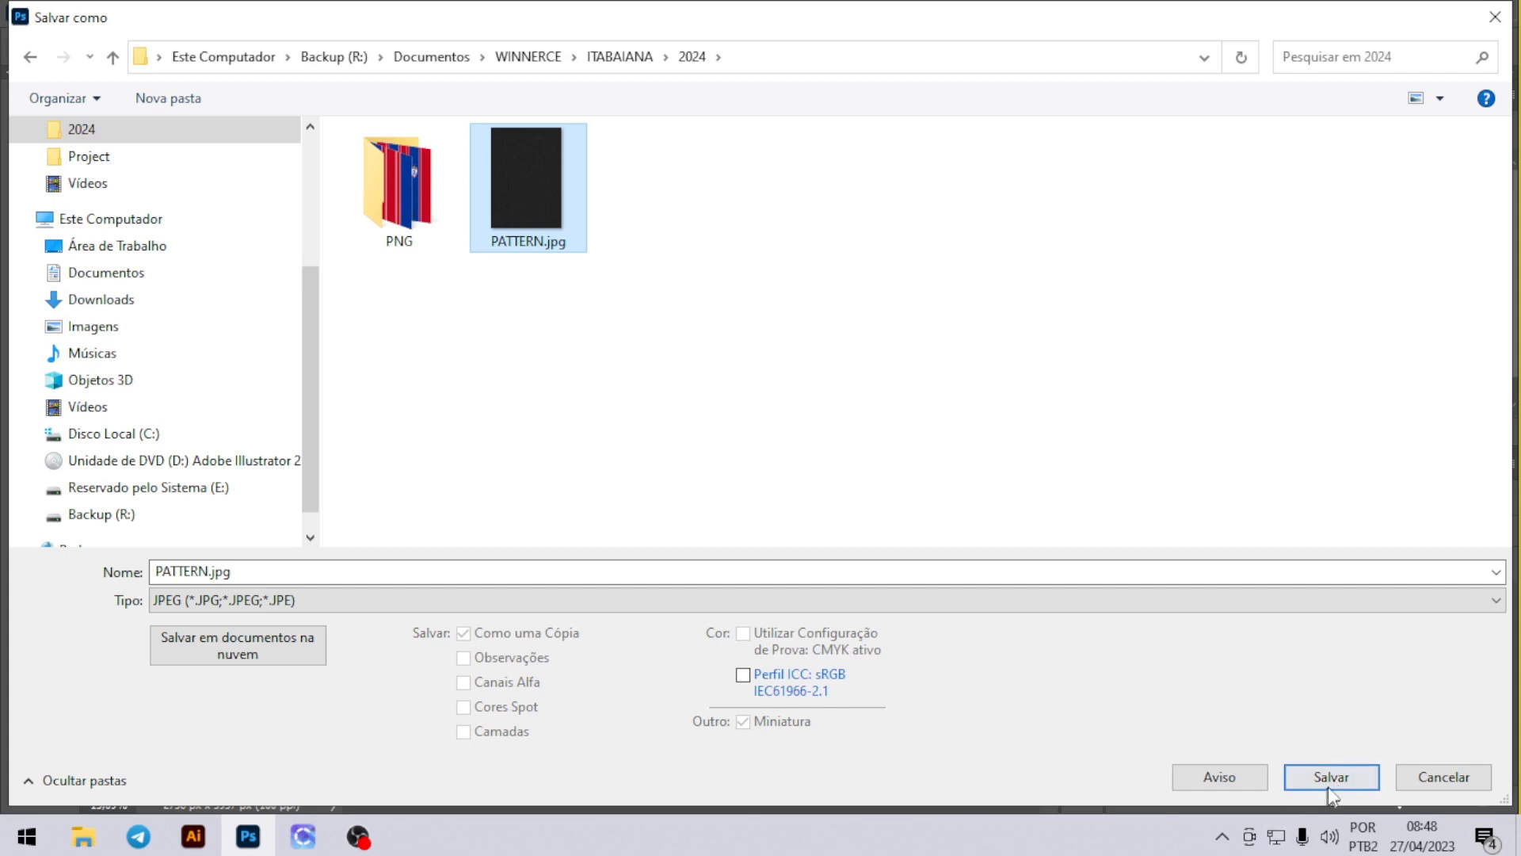
click(821, 422)
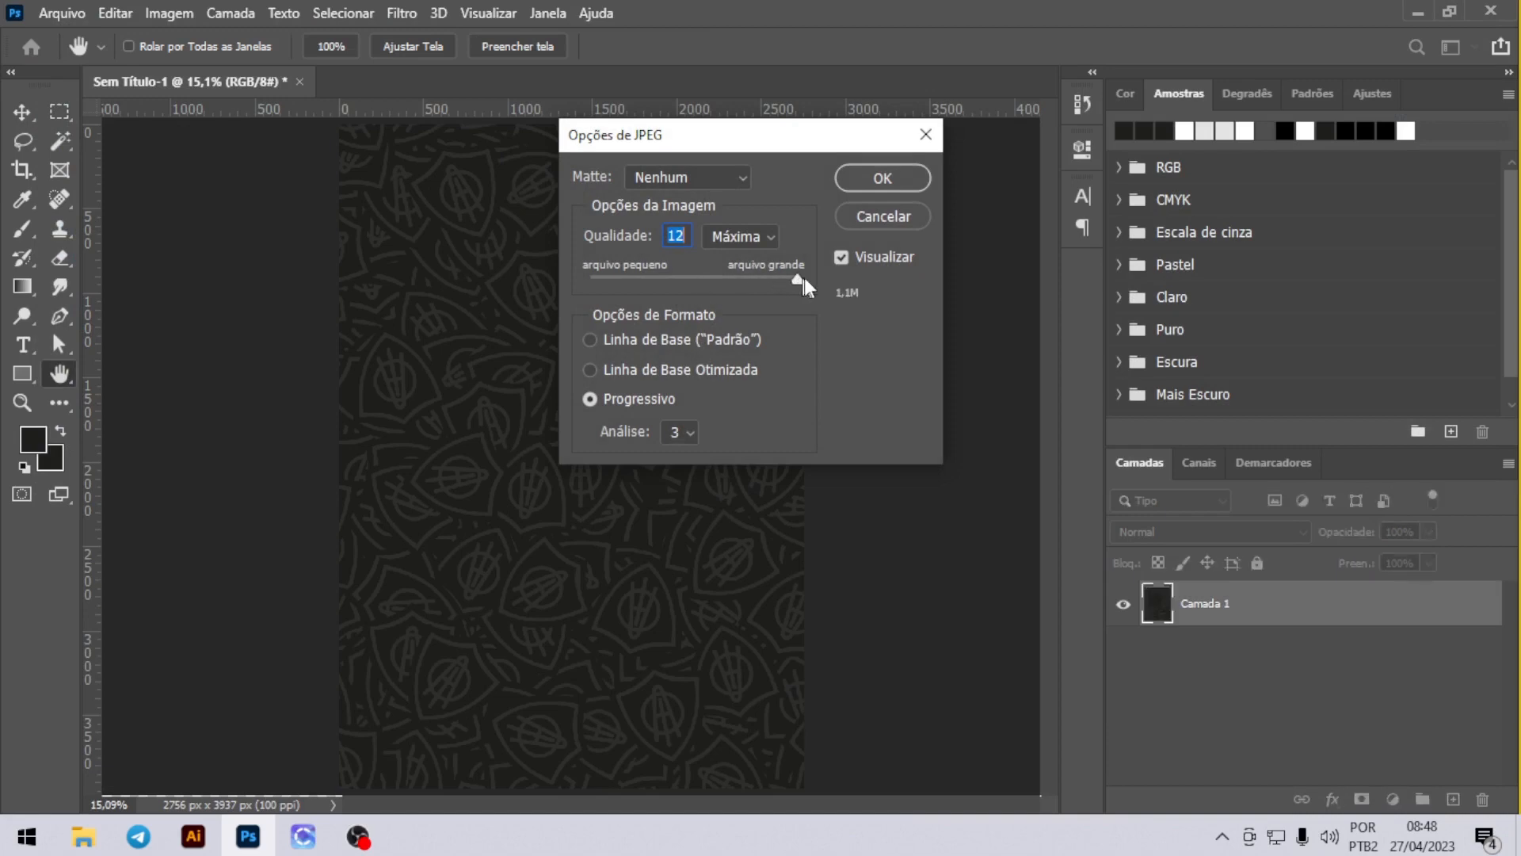
click(883, 178)
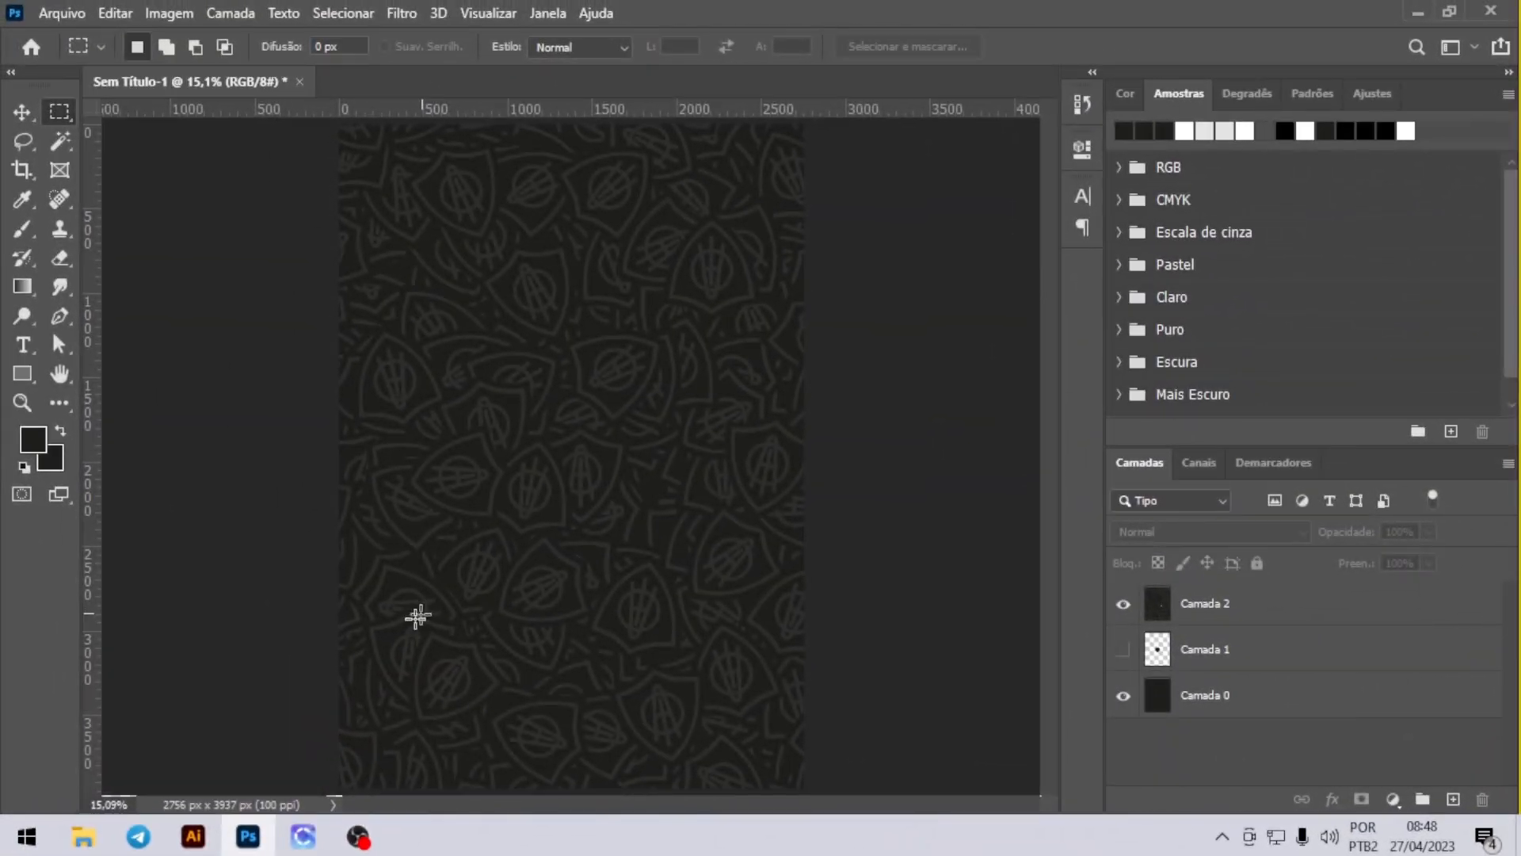
Step: Switch to Illustrator, update the modified linked files and deselect the shield artwork
click(192, 836)
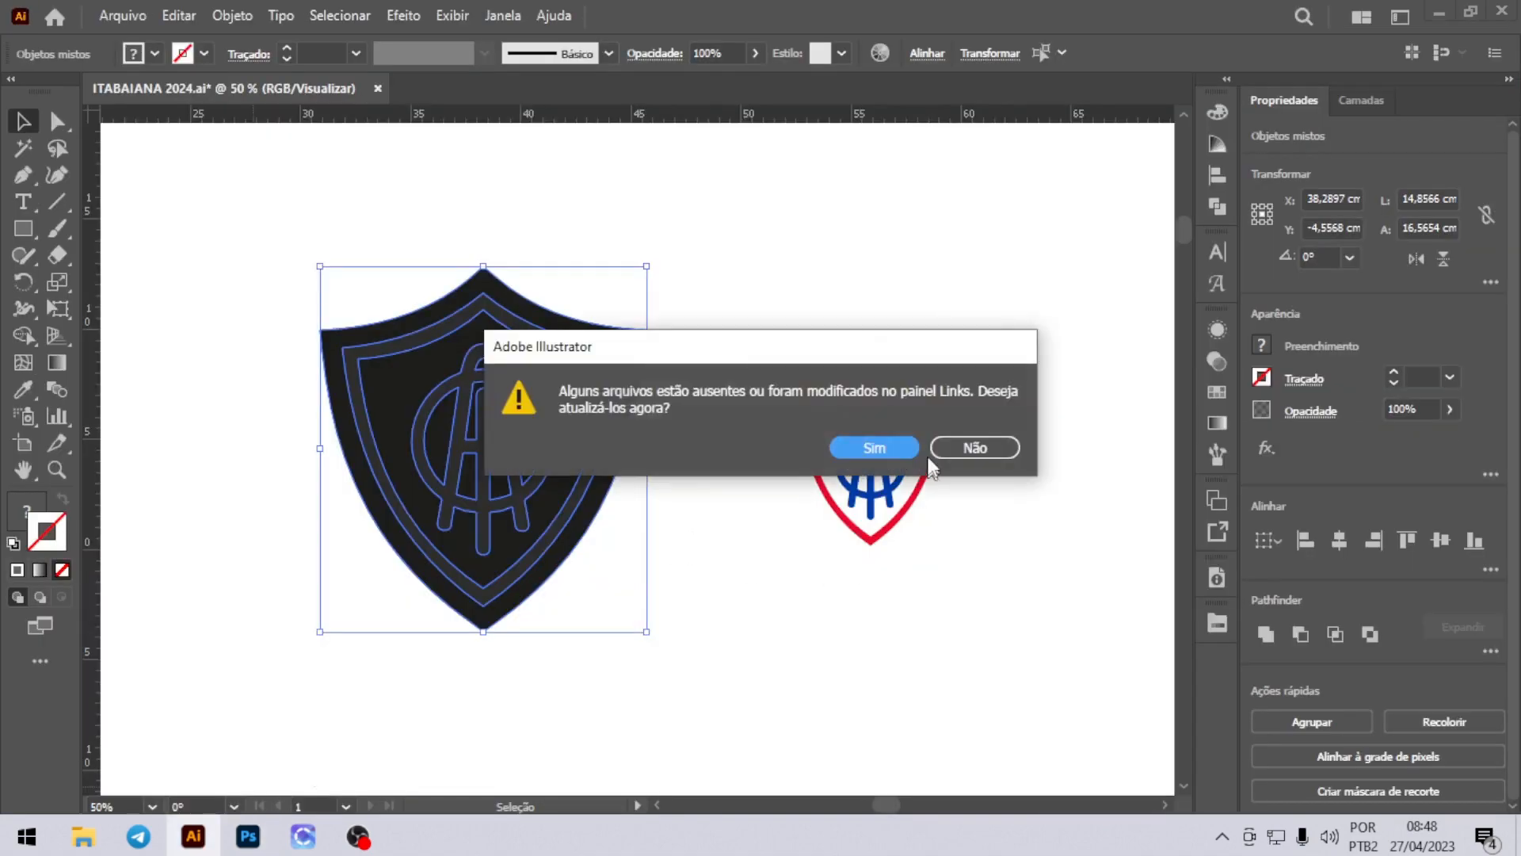
key(Return)
click(715, 317)
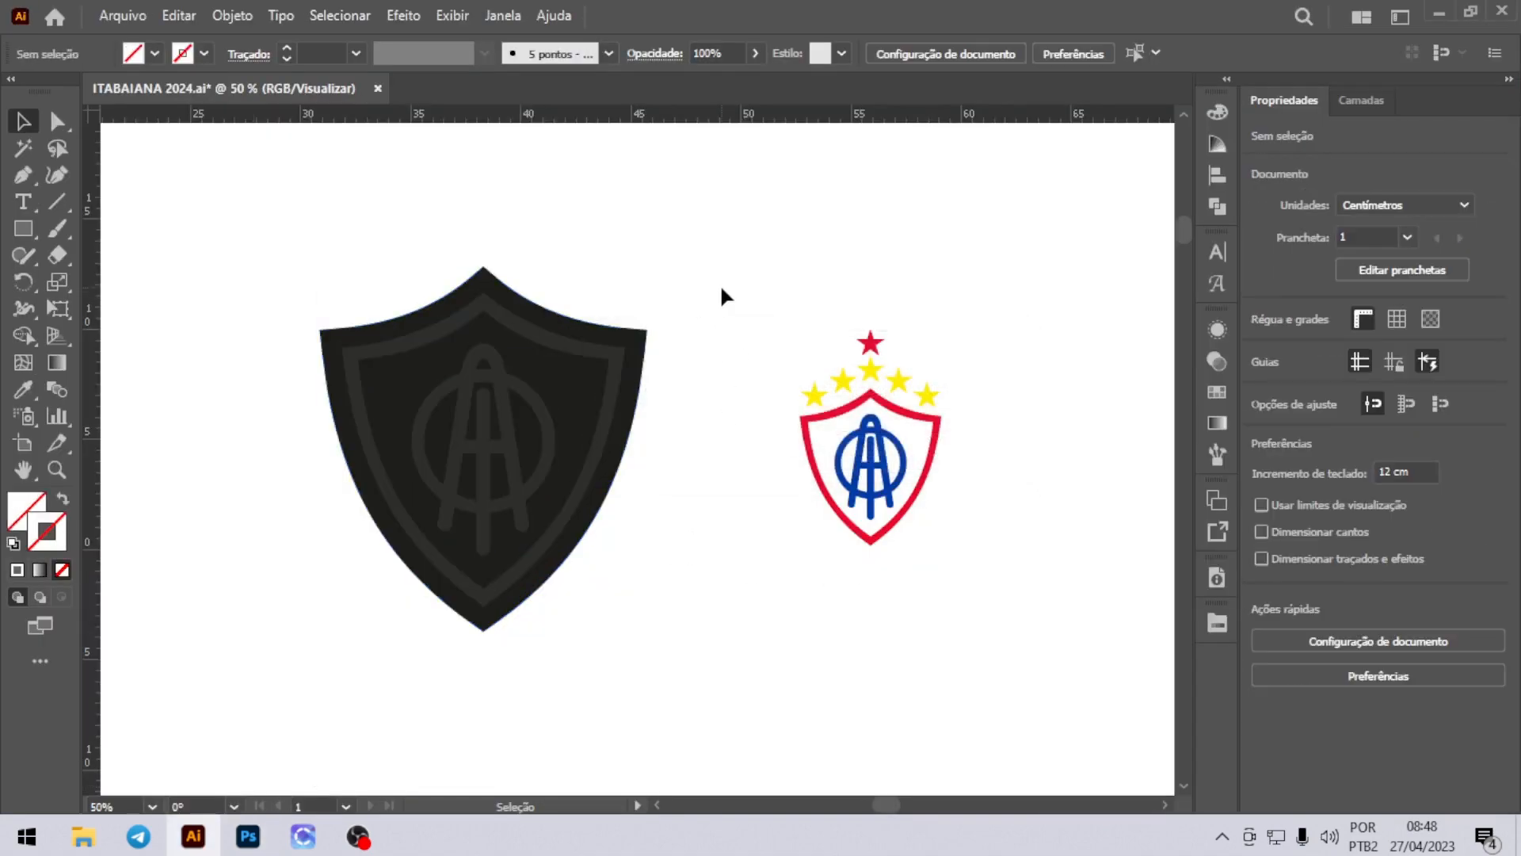
Step: Scale the linked PATTERN.jpg inside the shirt front's clipping mask proportionally to a height of 100 cm
scroll(722, 290, down, 5)
scroll(961, 629, up, 1)
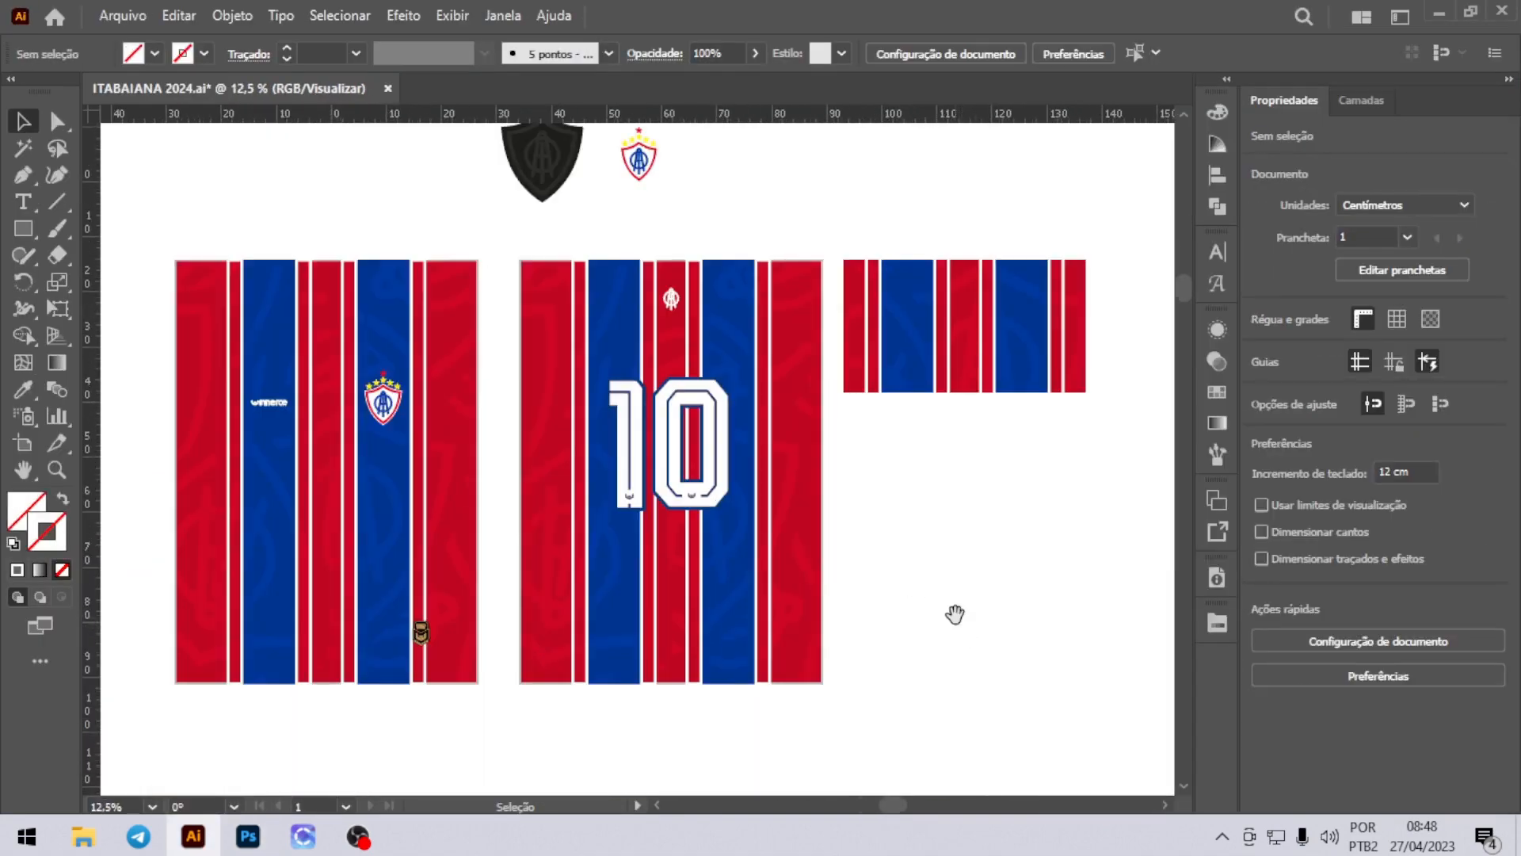
scroll(955, 613, down, 1)
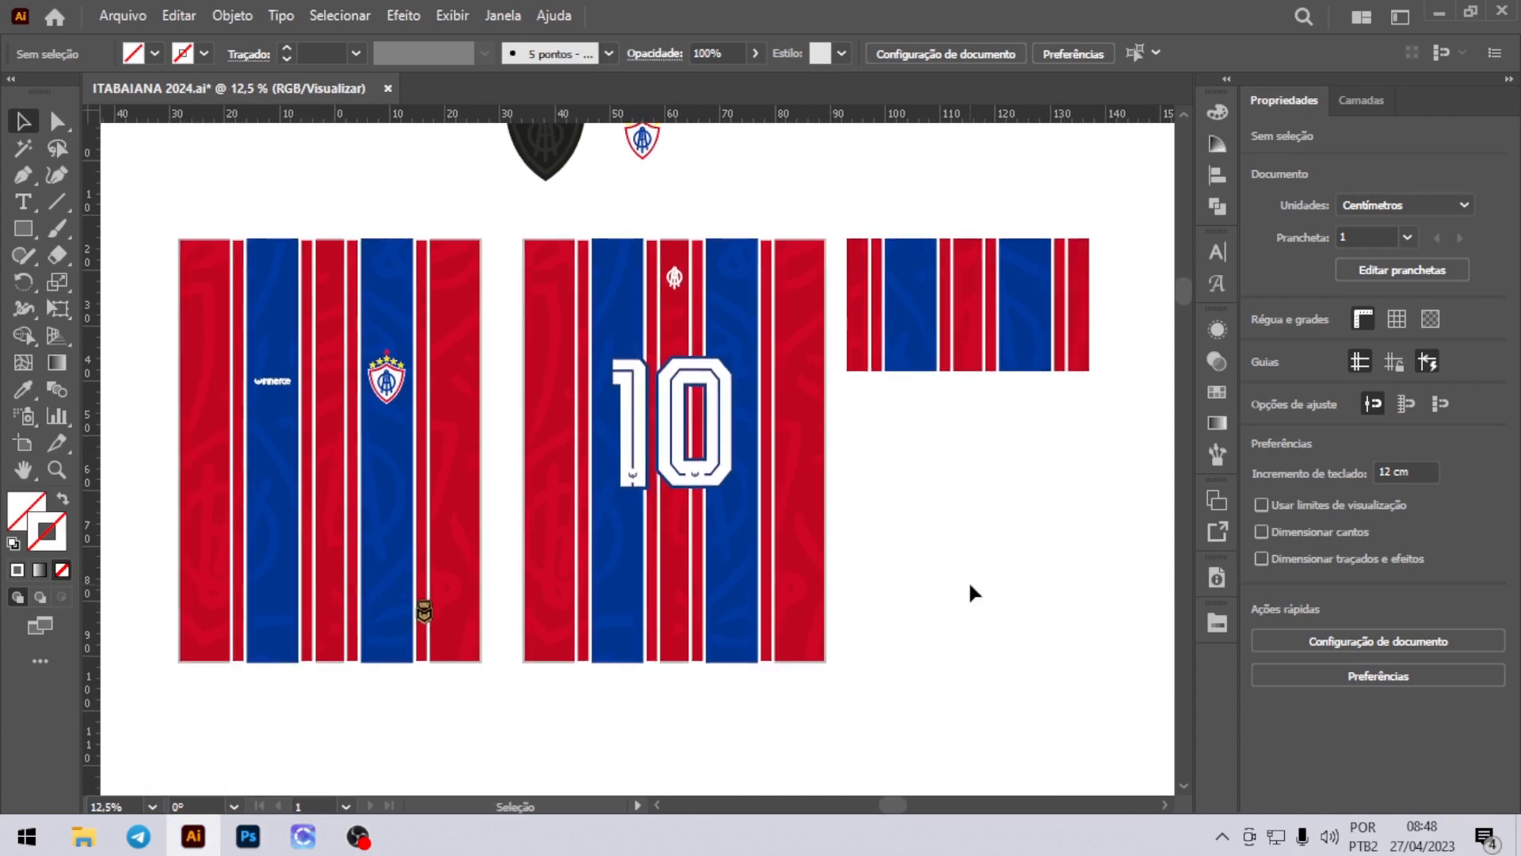
scroll(971, 591, down, 1)
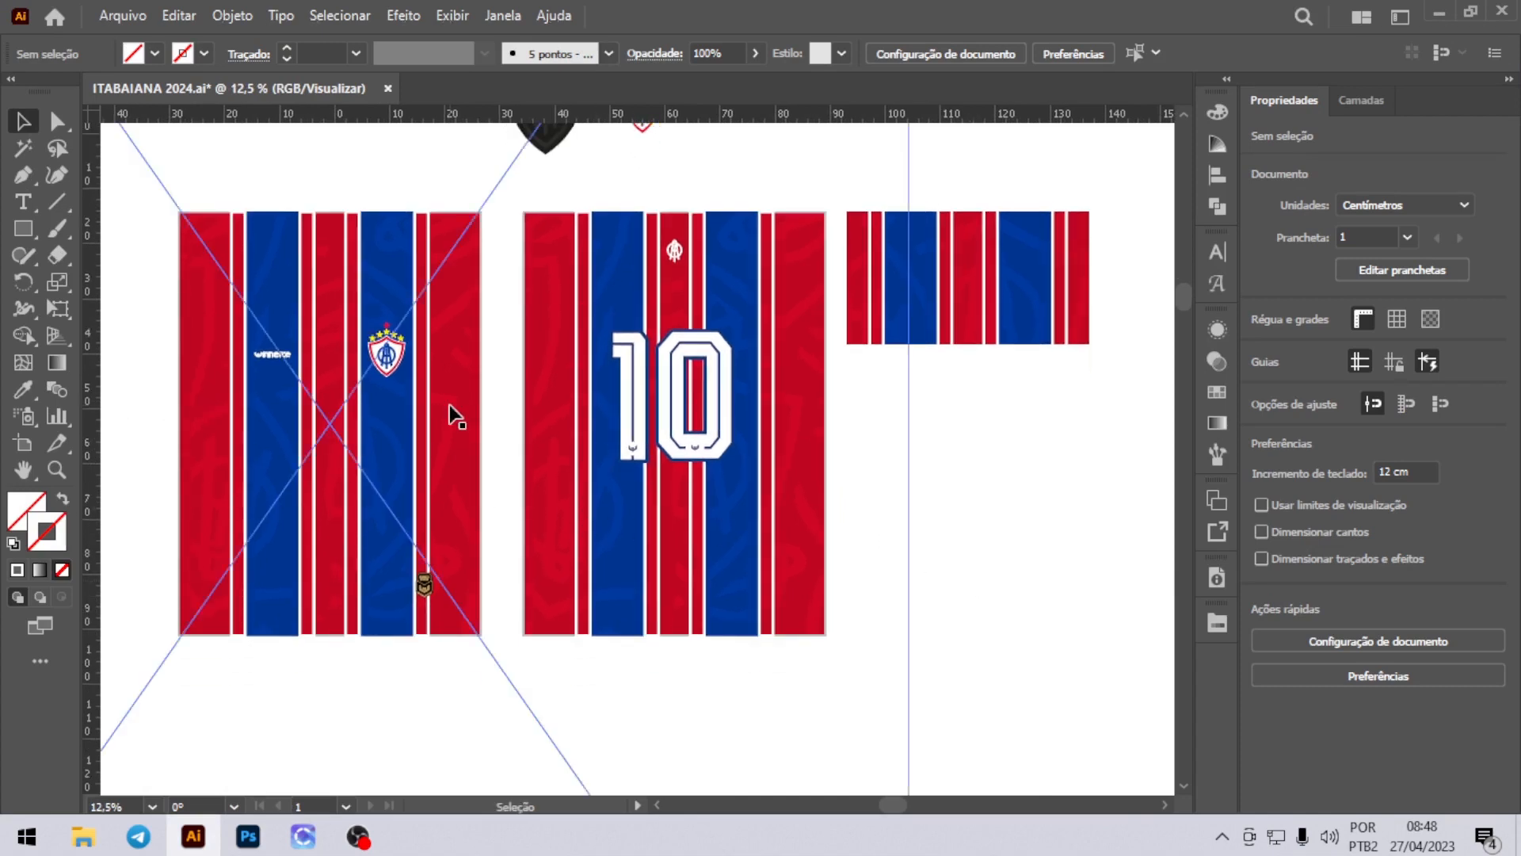
scroll(455, 414, down, 2)
scroll(453, 417, up, 1)
scroll(458, 418, down, 1)
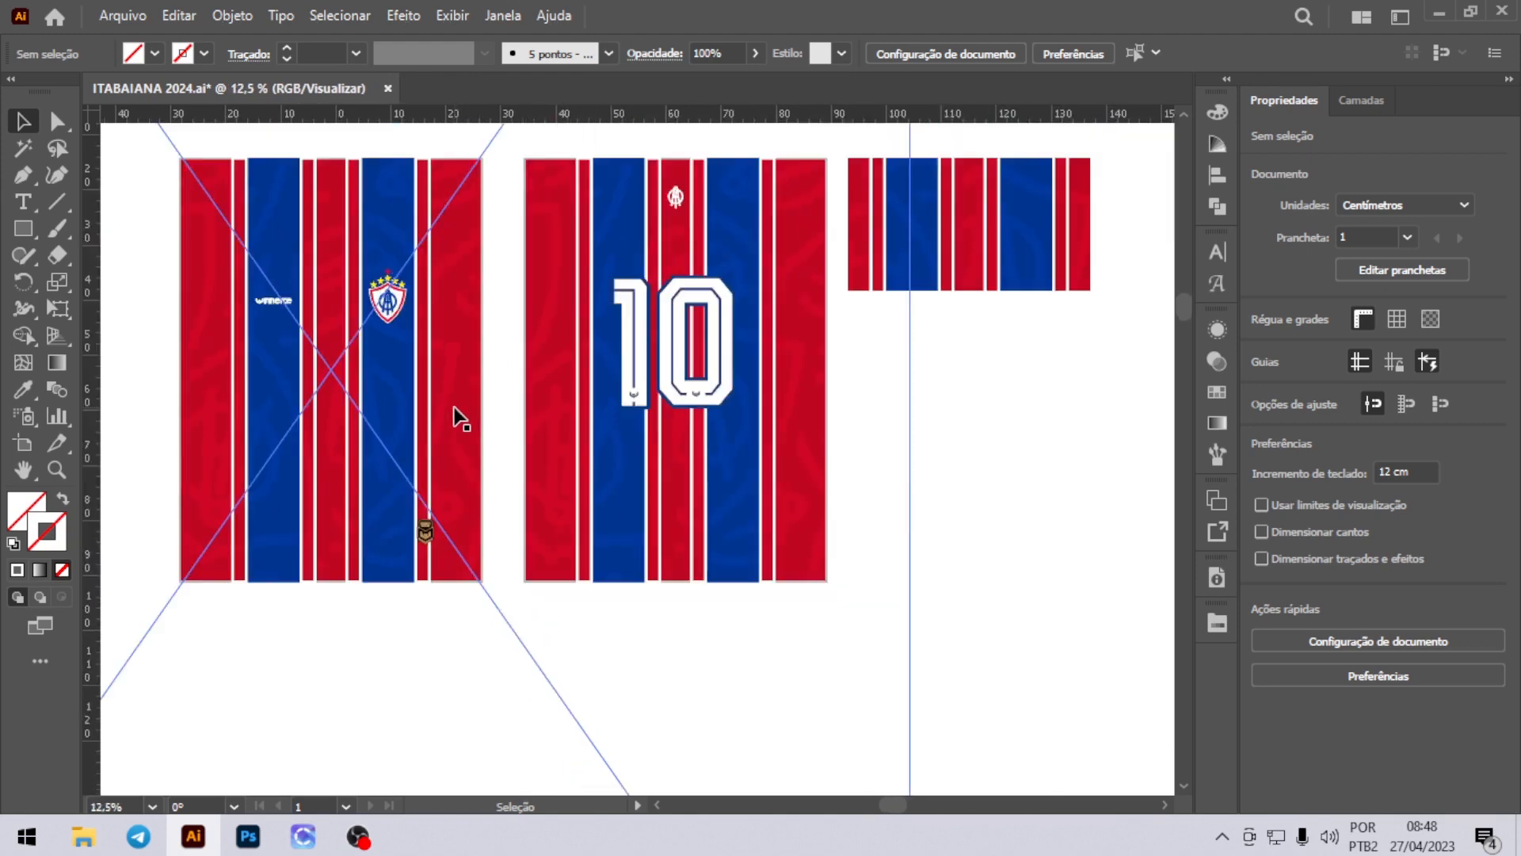
scroll(1029, 483, up, 1)
key(a)
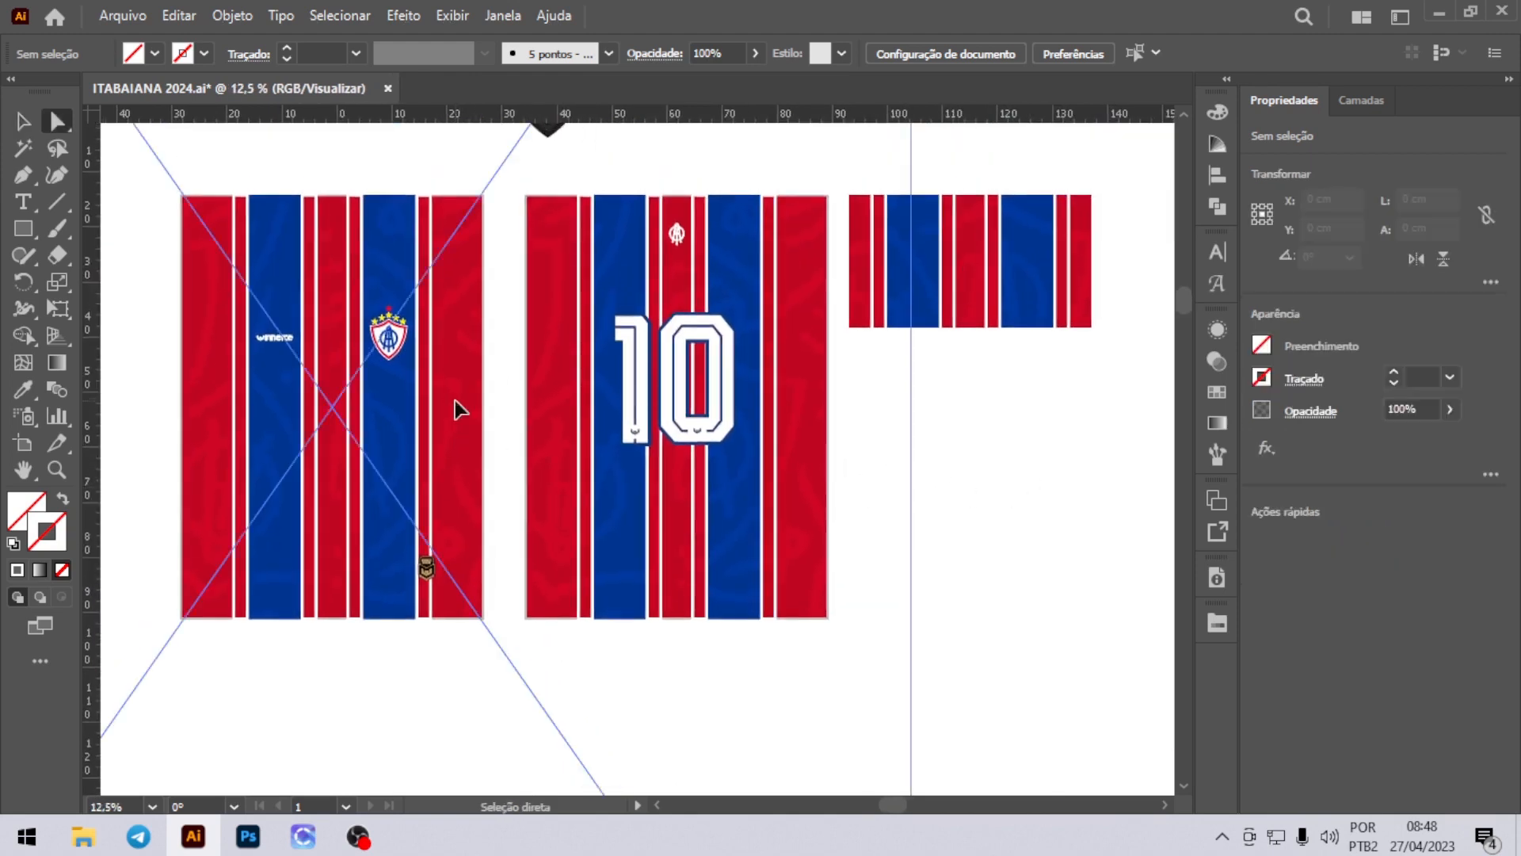
click(907, 306)
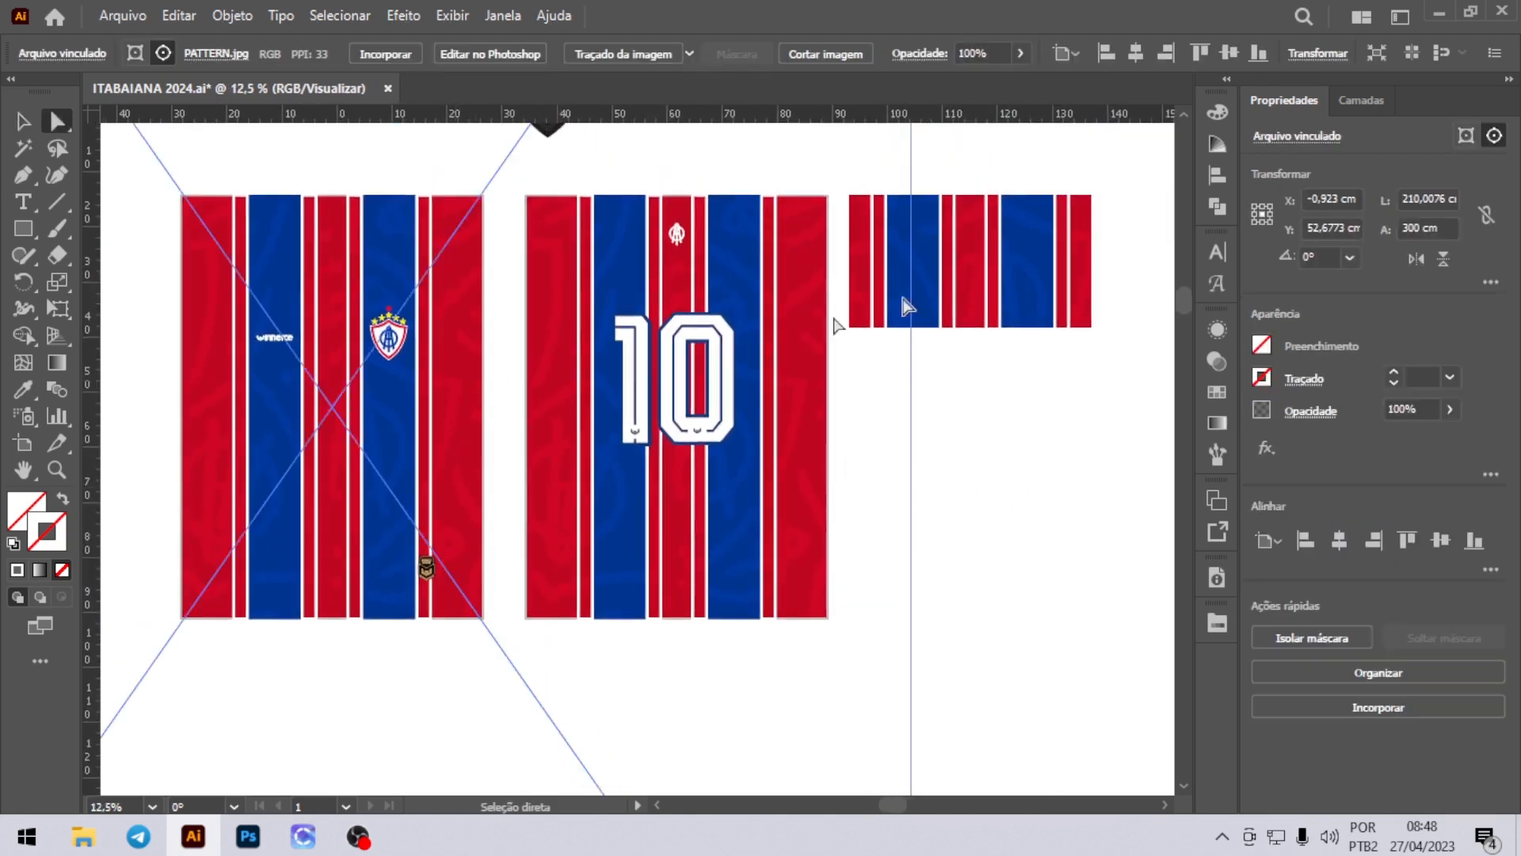
double_click(1412, 228)
text(1)
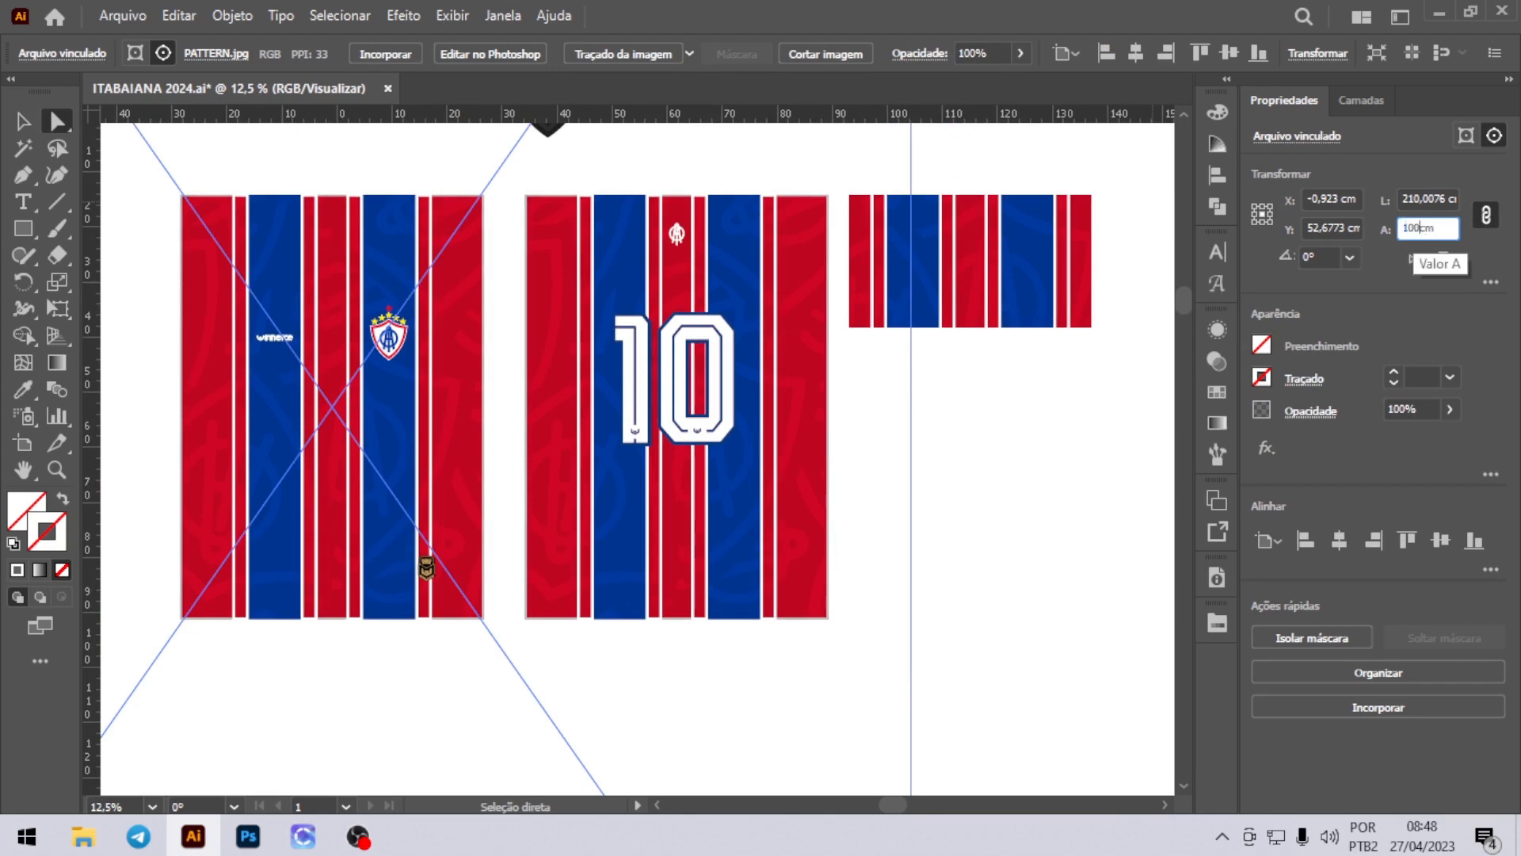
text(00)
key(Return)
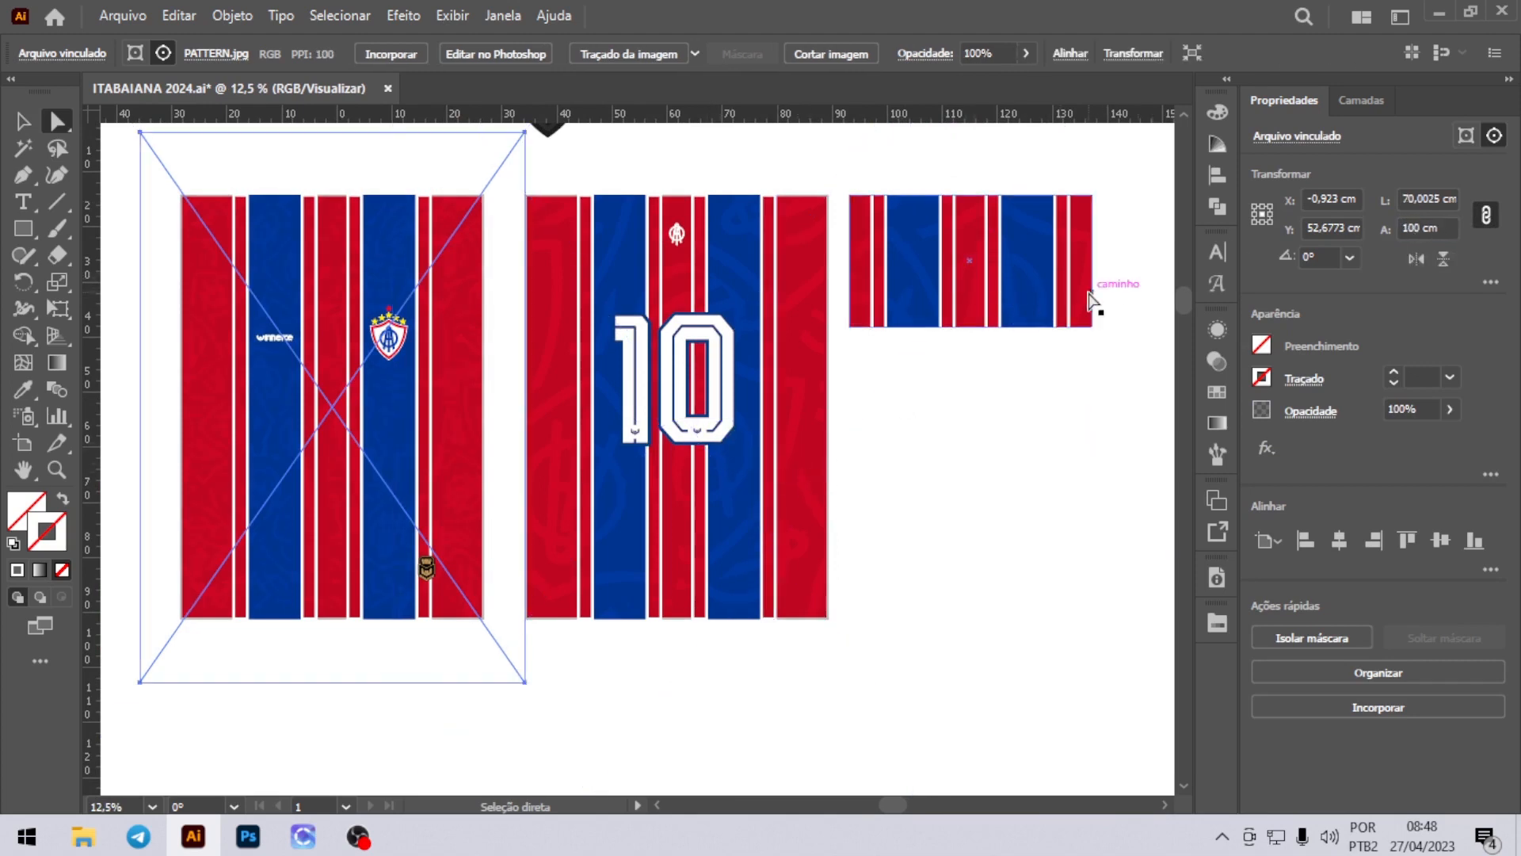
Step: Scale the linked pattern image inside the small striped panel beside the shirt back proportionally to 100 cm high
key(ctrl+z)
double_click(1411, 228)
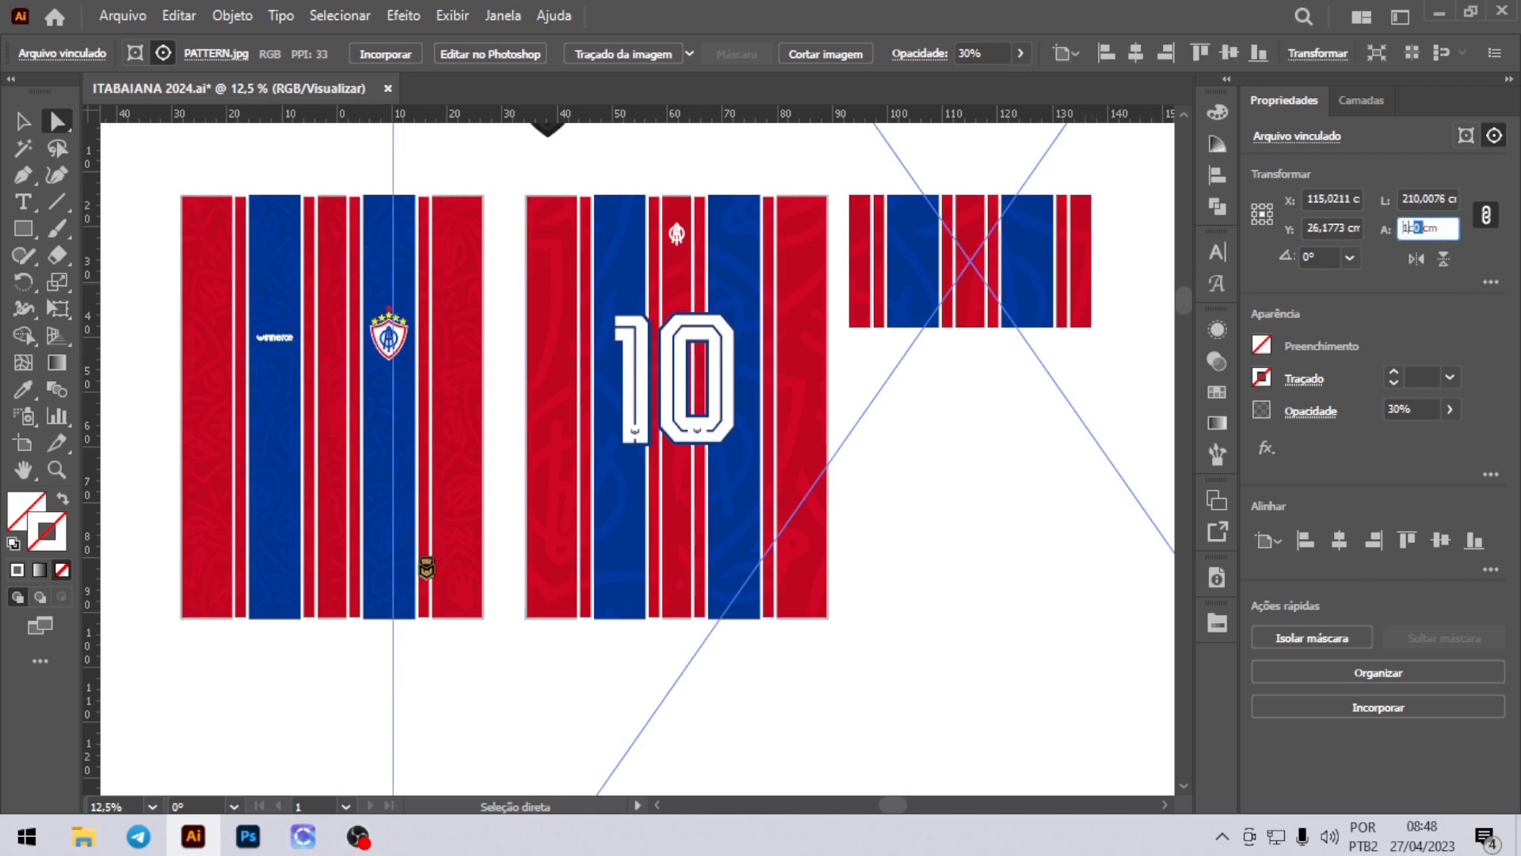
text(100)
key(Return)
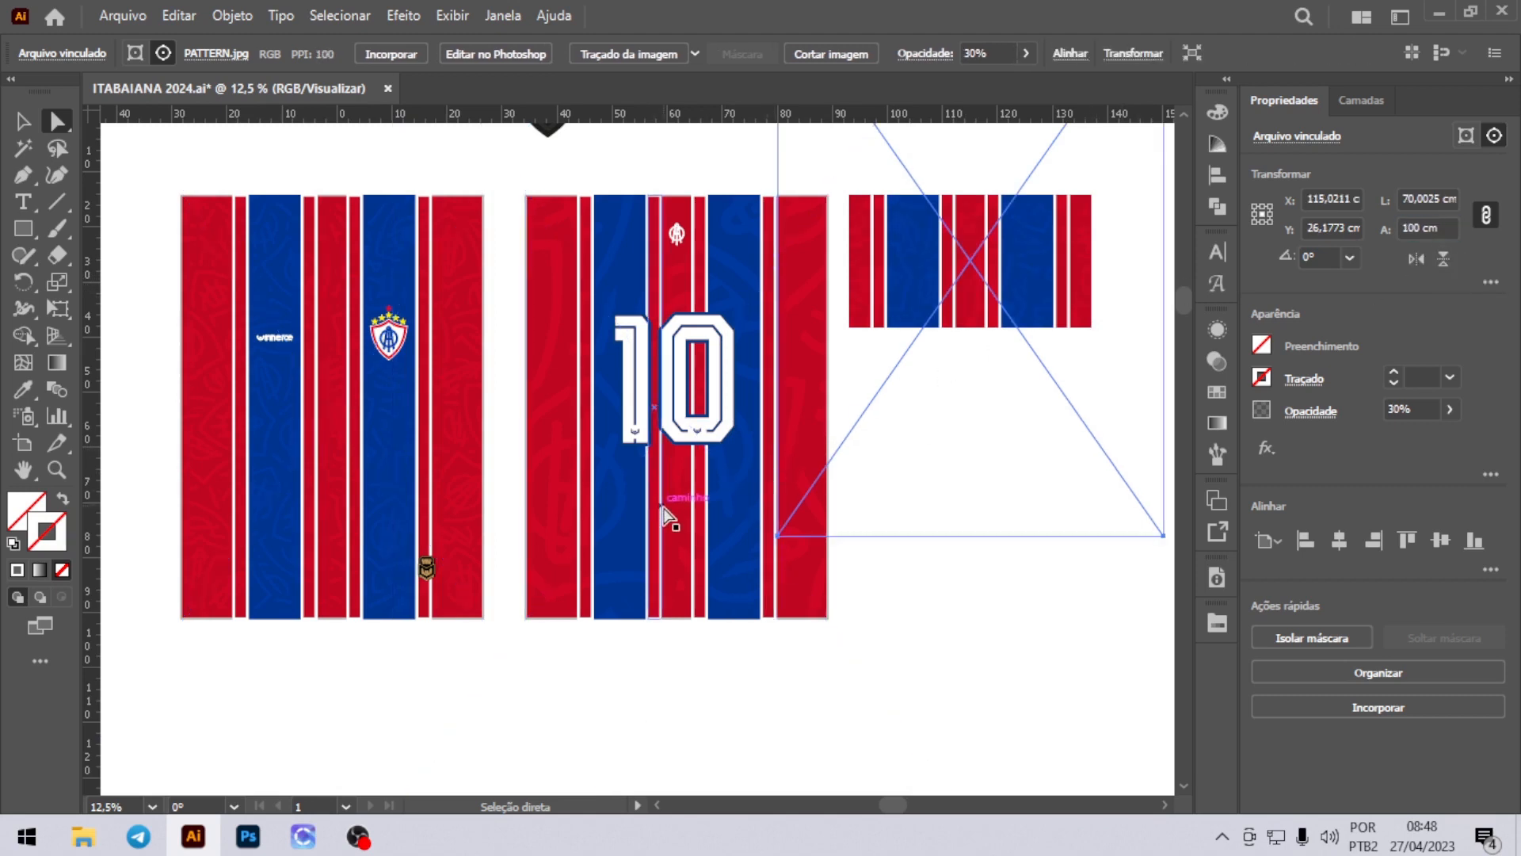
Step: Scale the linked pattern image on the number 10 shirt back proportionally to 100 cm high and deselect it
key(ctrl+z)
double_click(1412, 228)
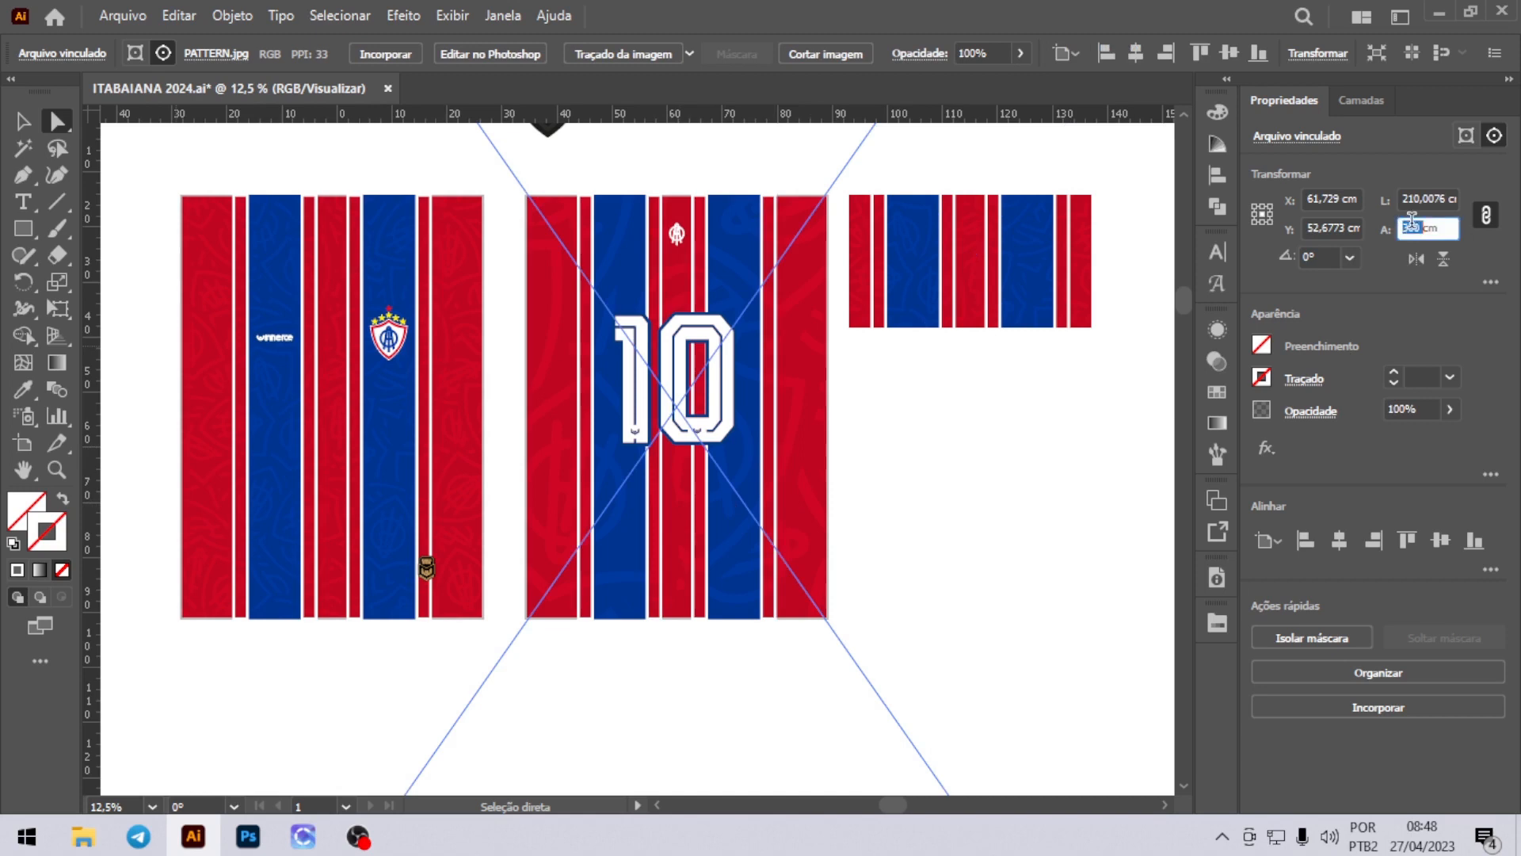
text(100)
key(Return)
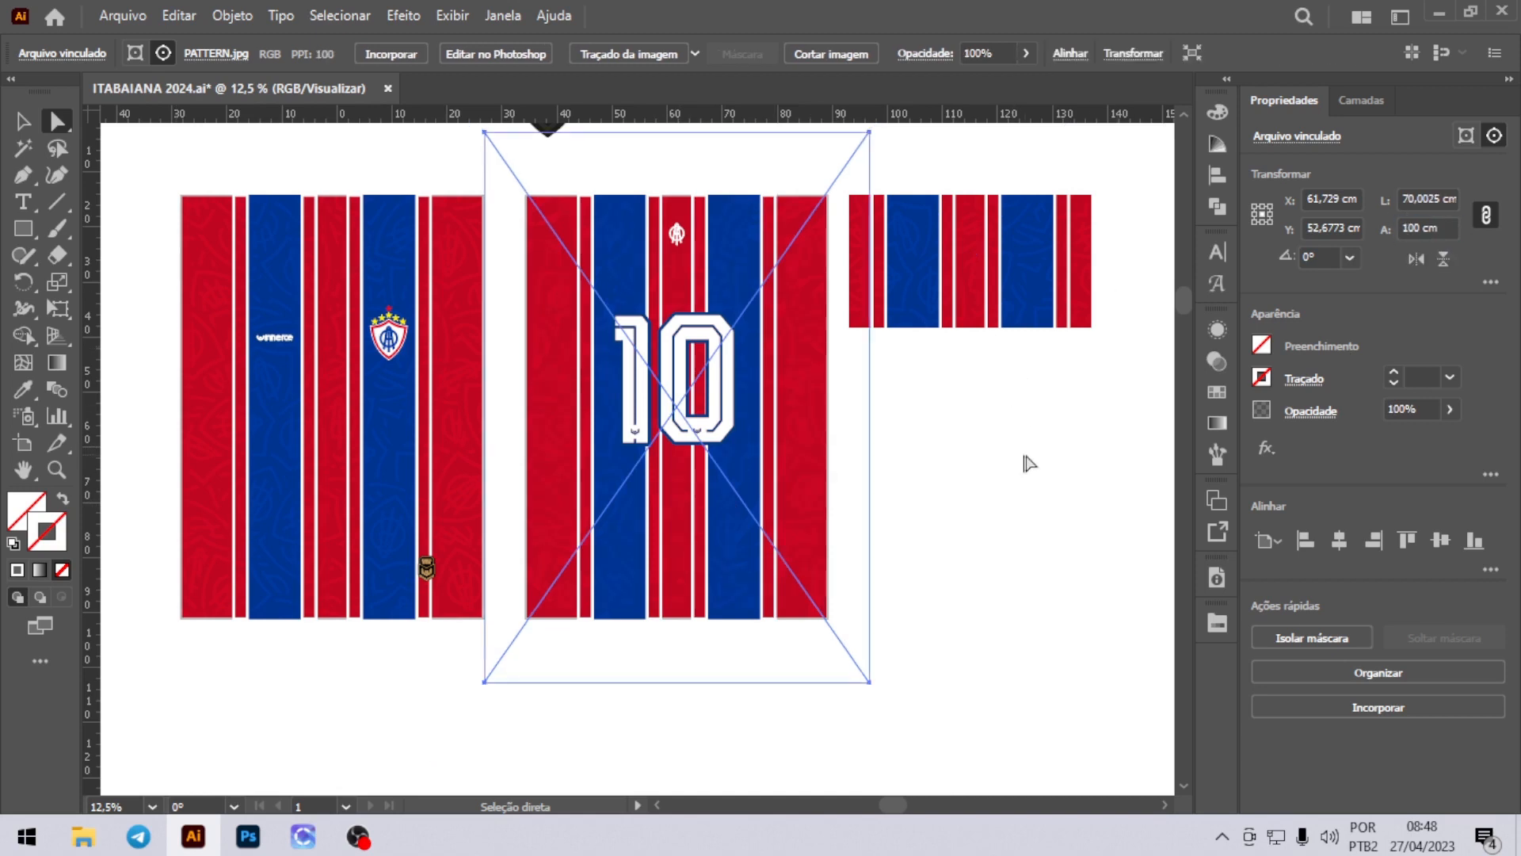
click(23, 120)
click(137, 179)
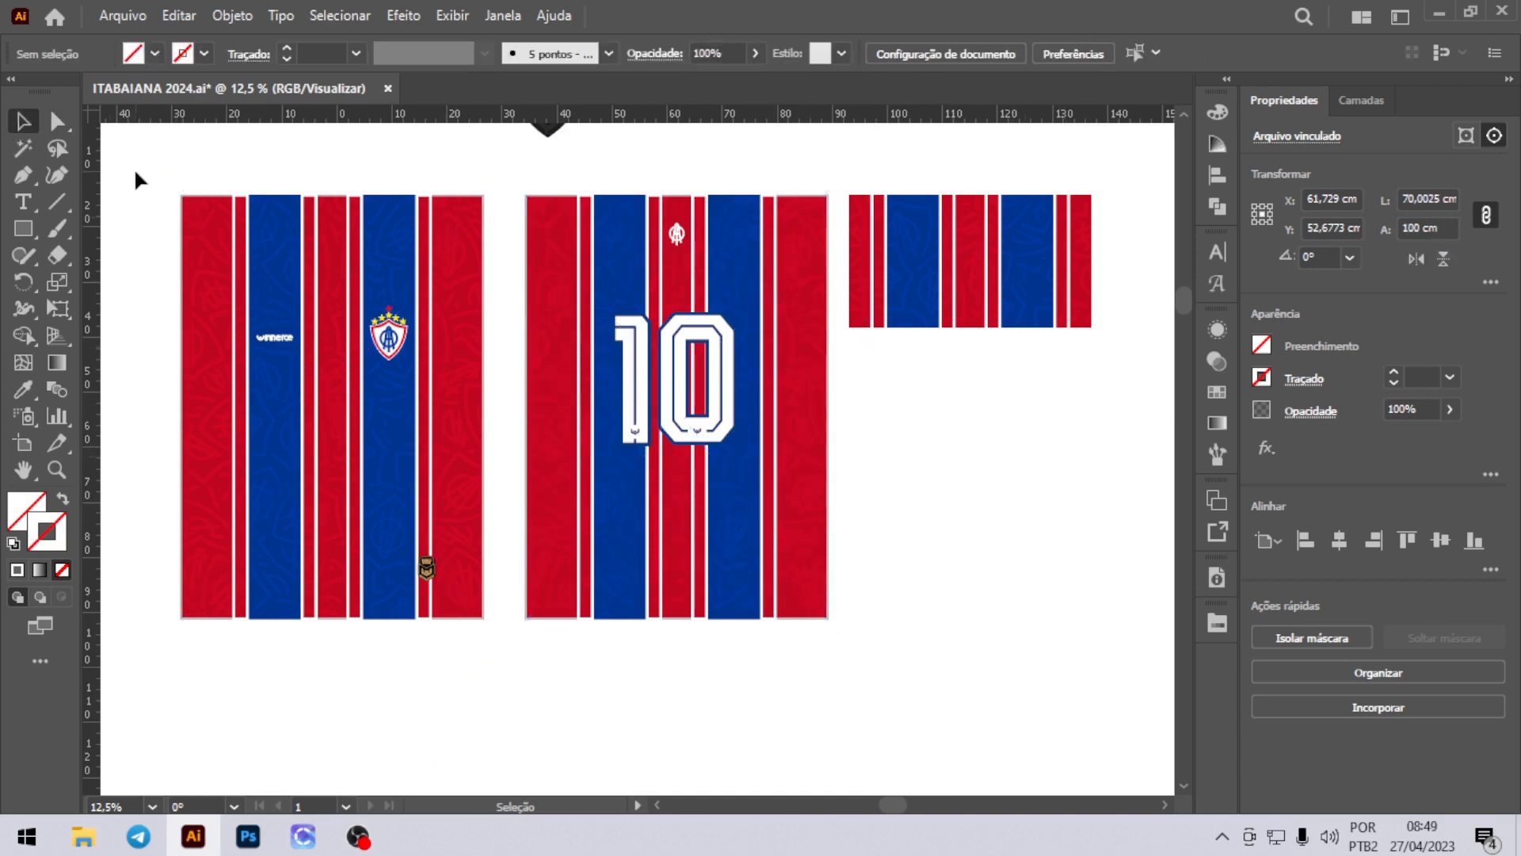
Step: Examine the pattern on the shirt panels and the Transparency settings of the shirt front's pattern clip group
scroll(1082, 432, down, 1)
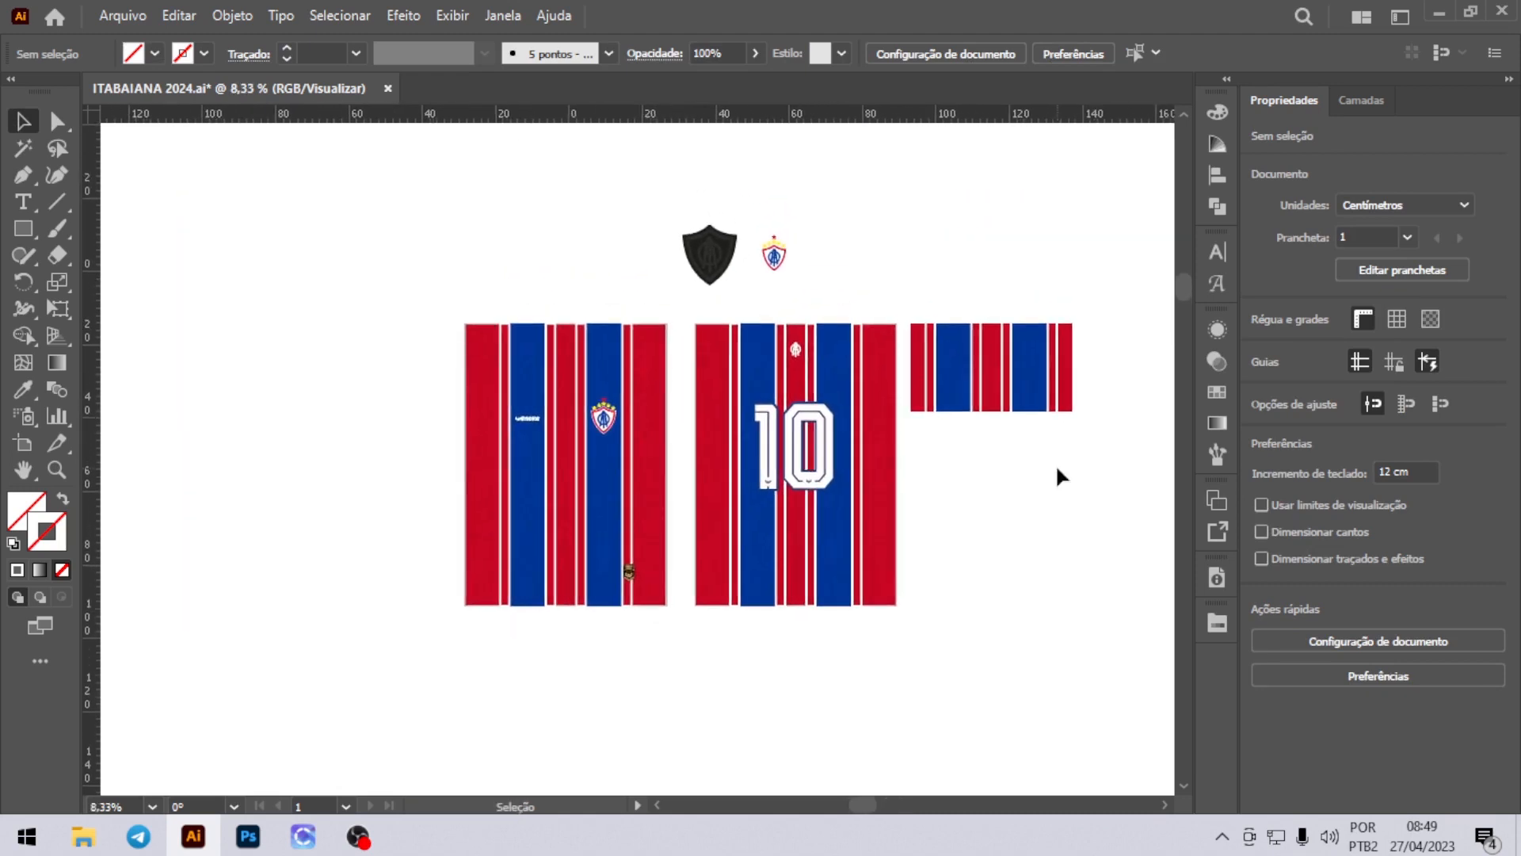
scroll(1062, 476, up, 1)
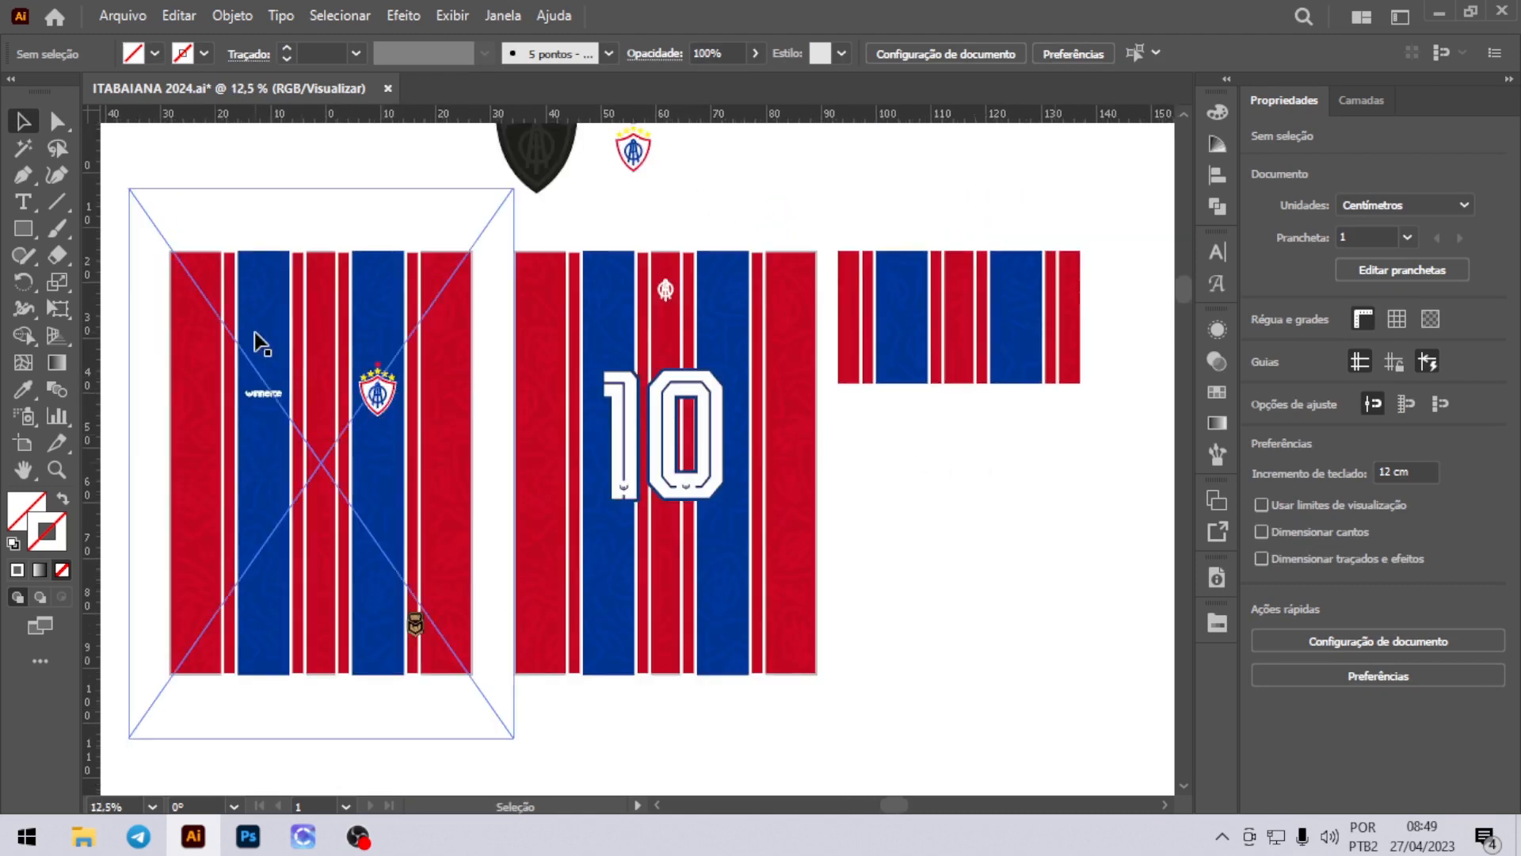
scroll(262, 343, up, 1)
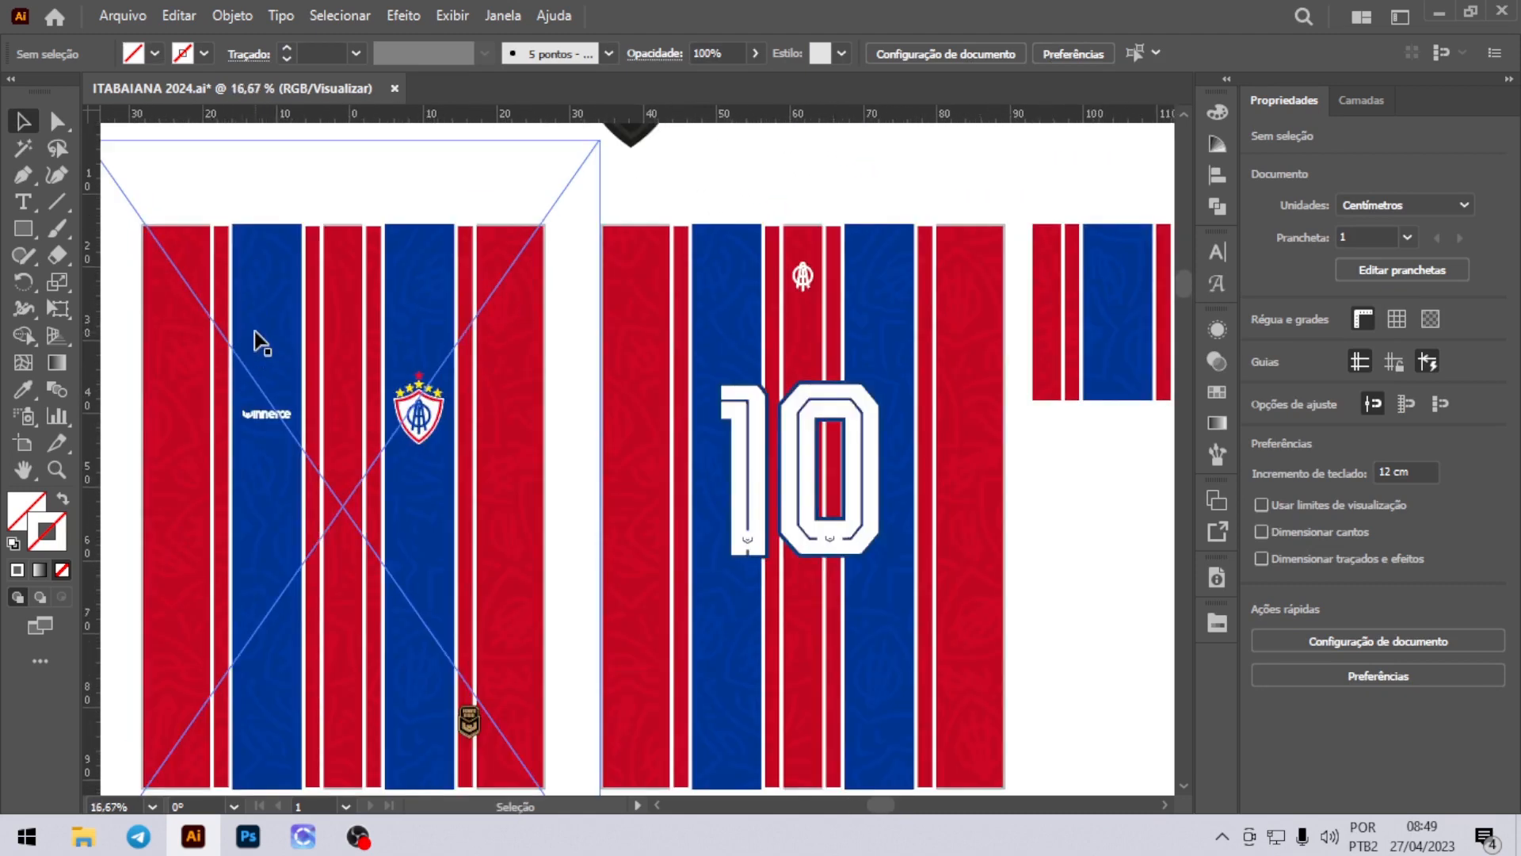
drag(373, 187, 391, 156)
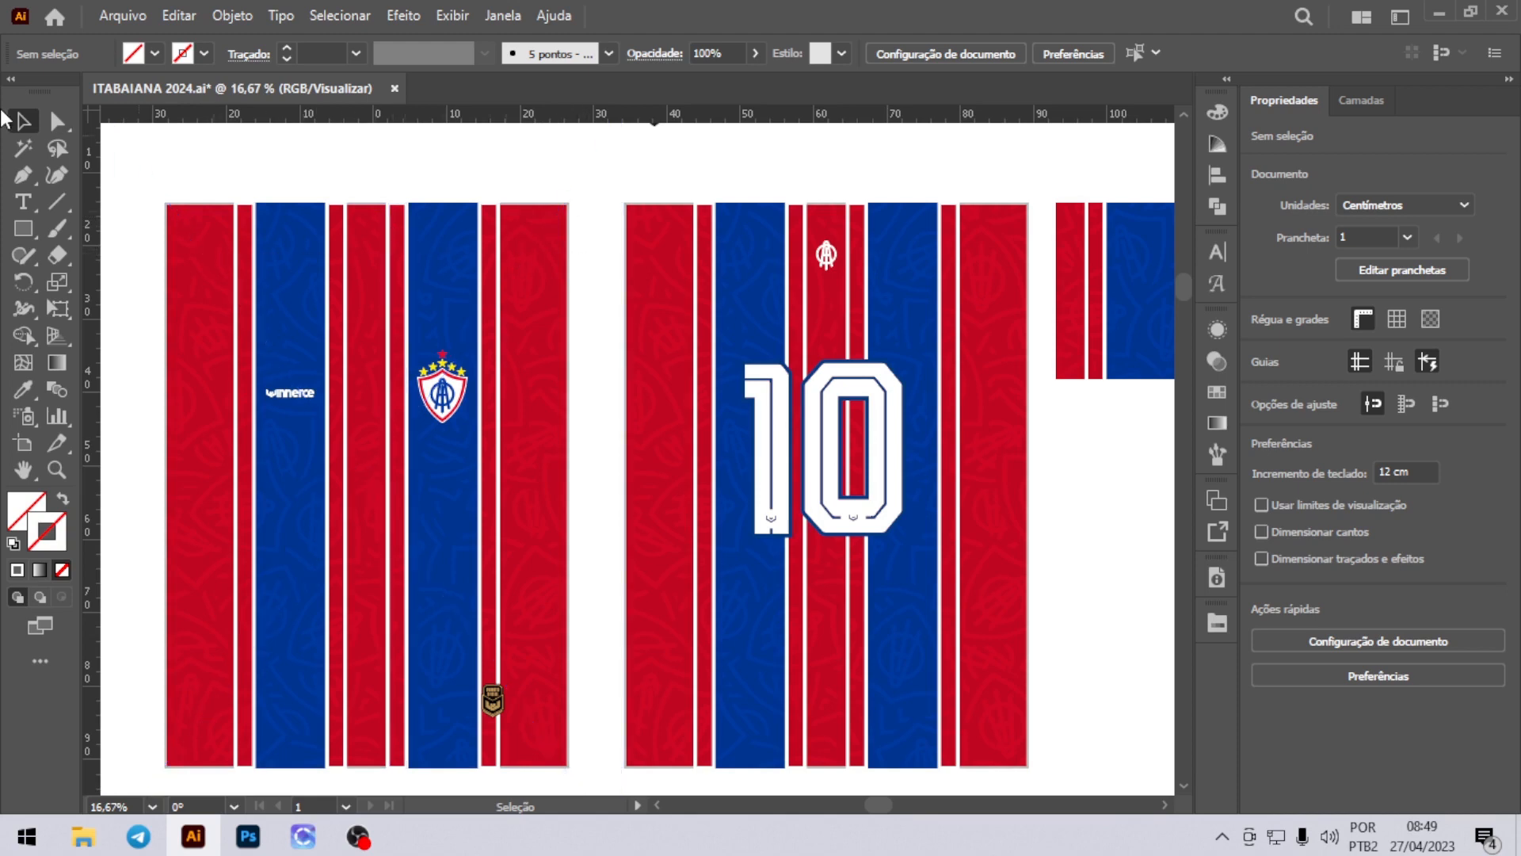
click(215, 213)
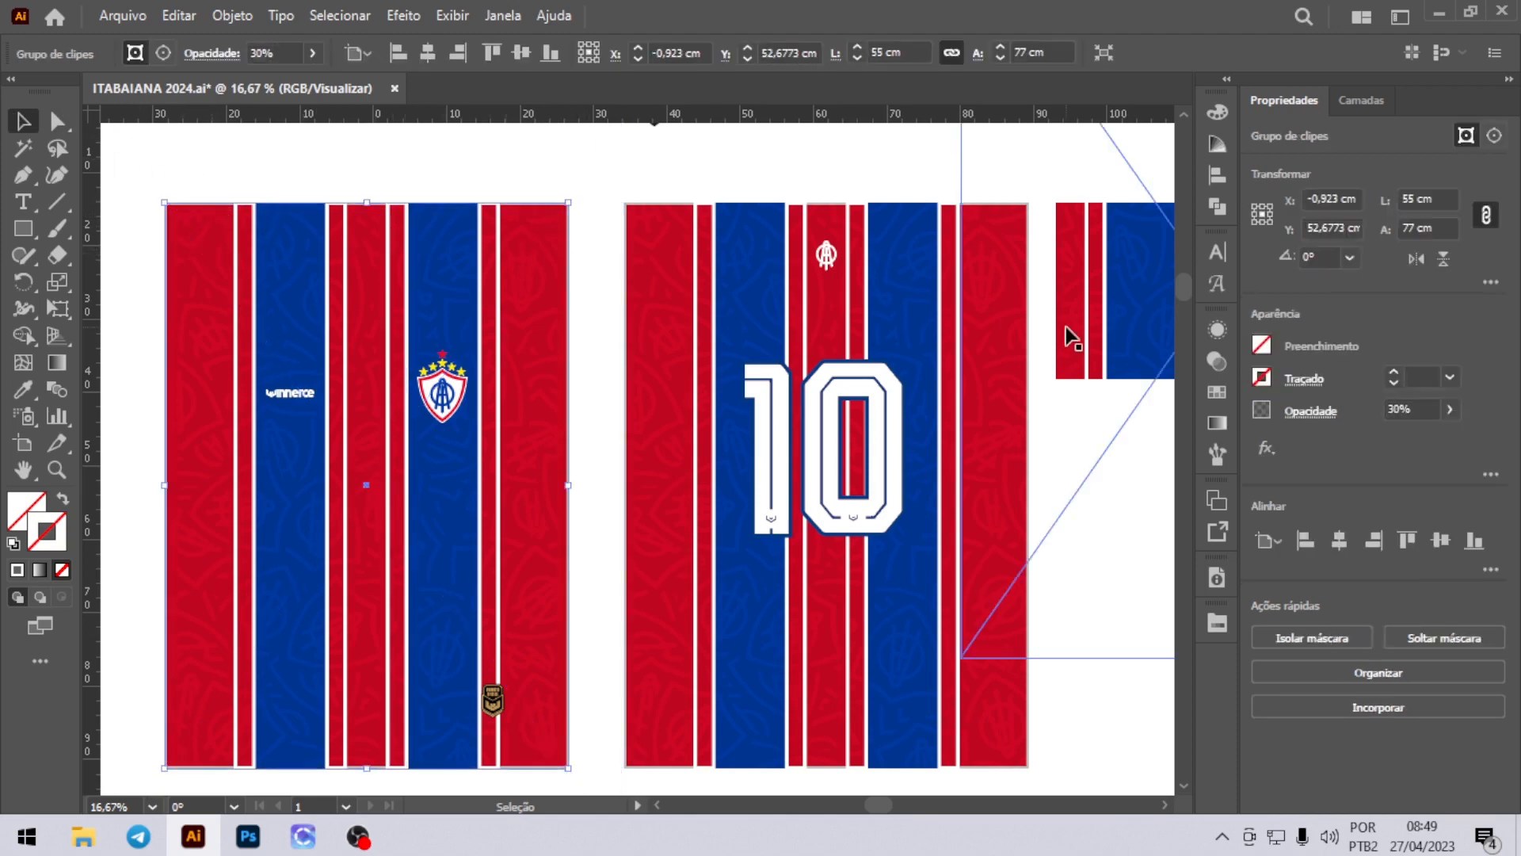
click(1216, 363)
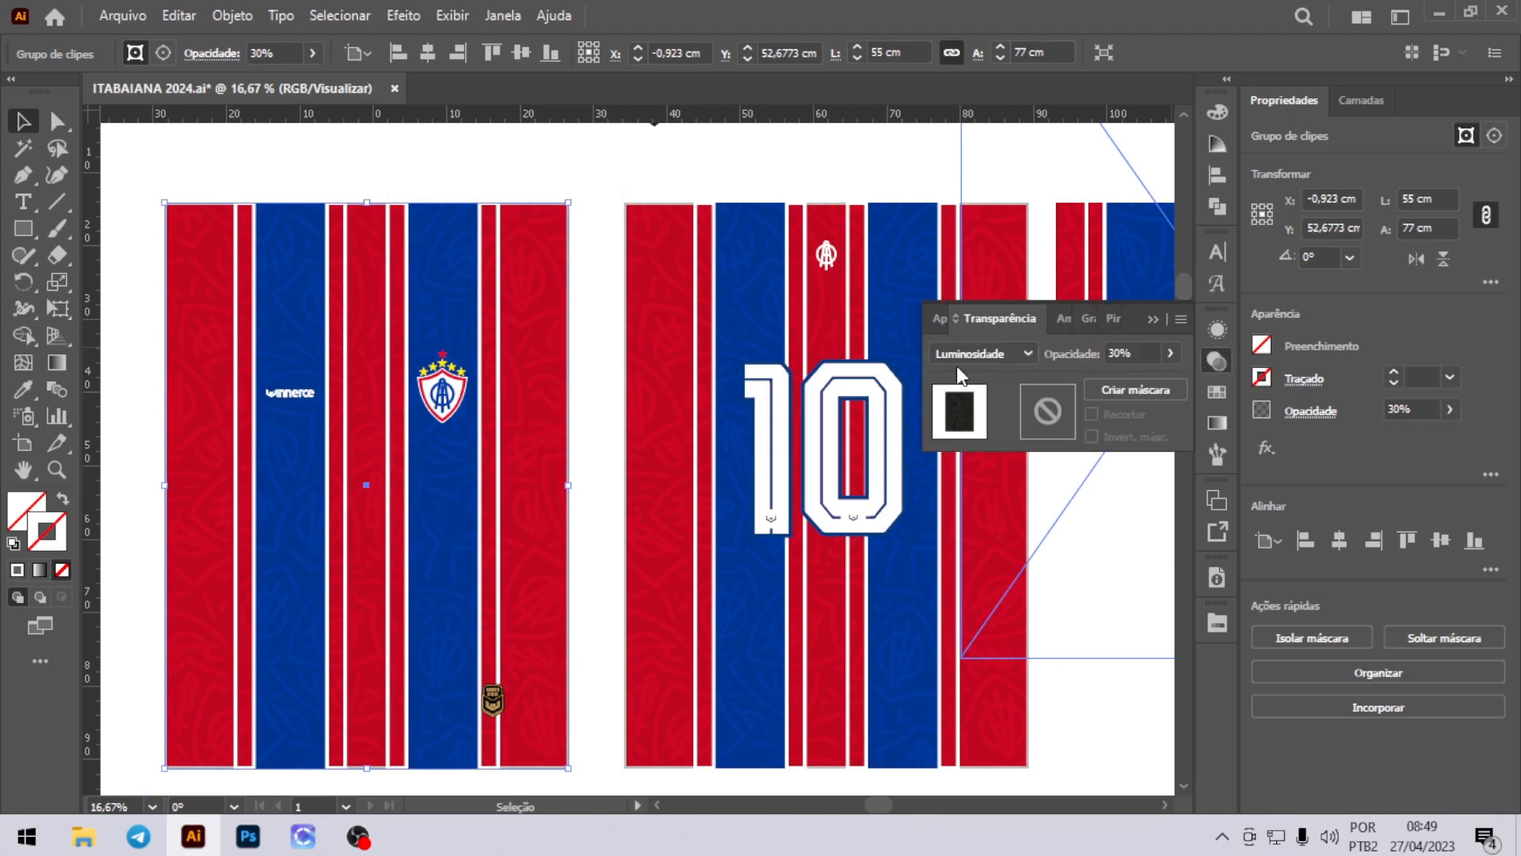
Step: Close the Transparency settings, deselect the pattern clip group and inspect the pattern on the shirt front up close
click(1156, 321)
click(616, 171)
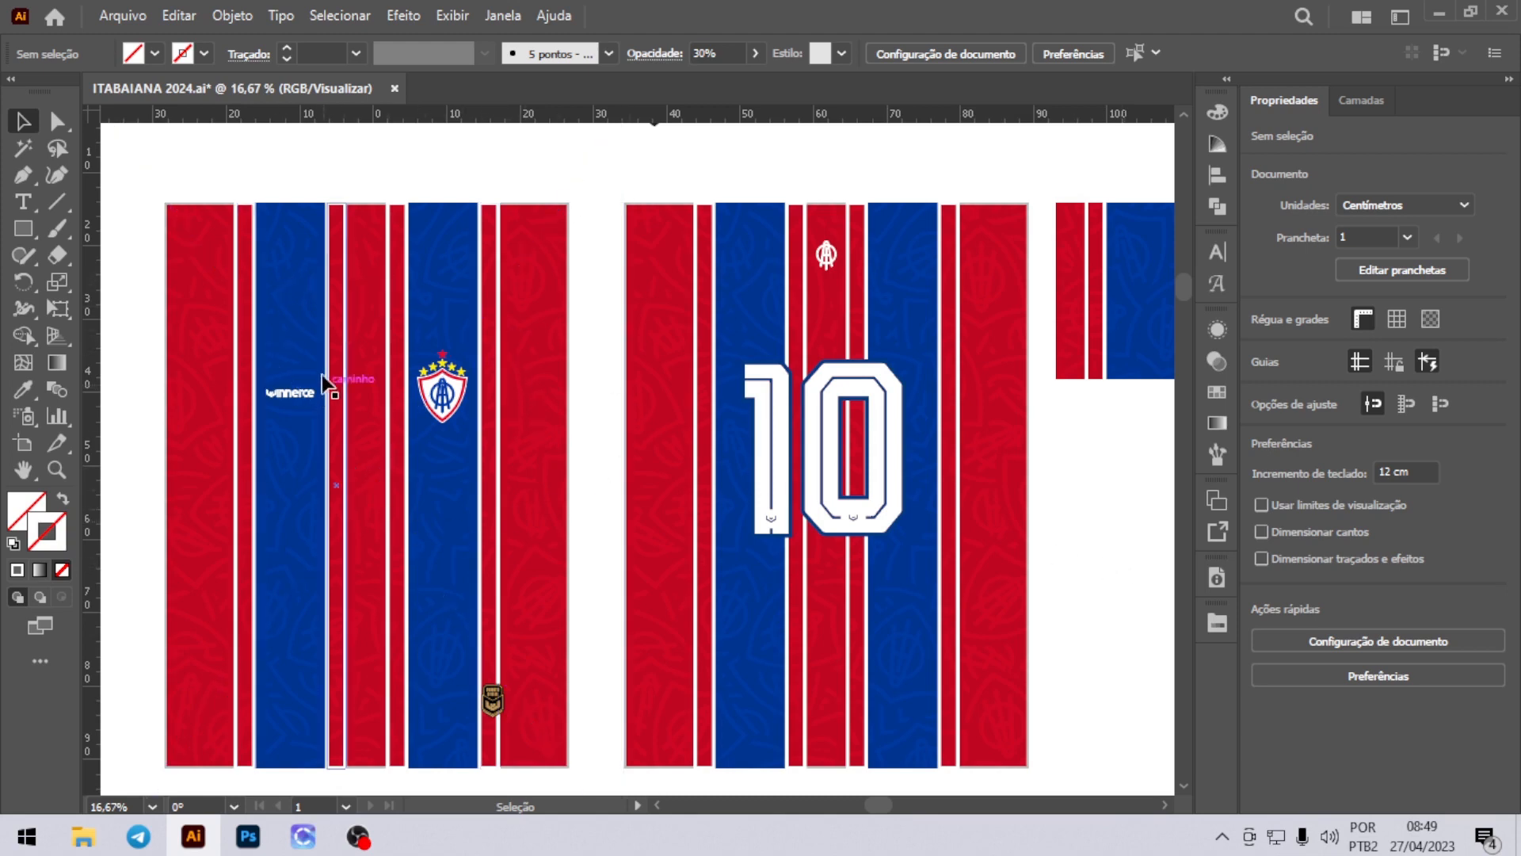
scroll(248, 396, up, 1)
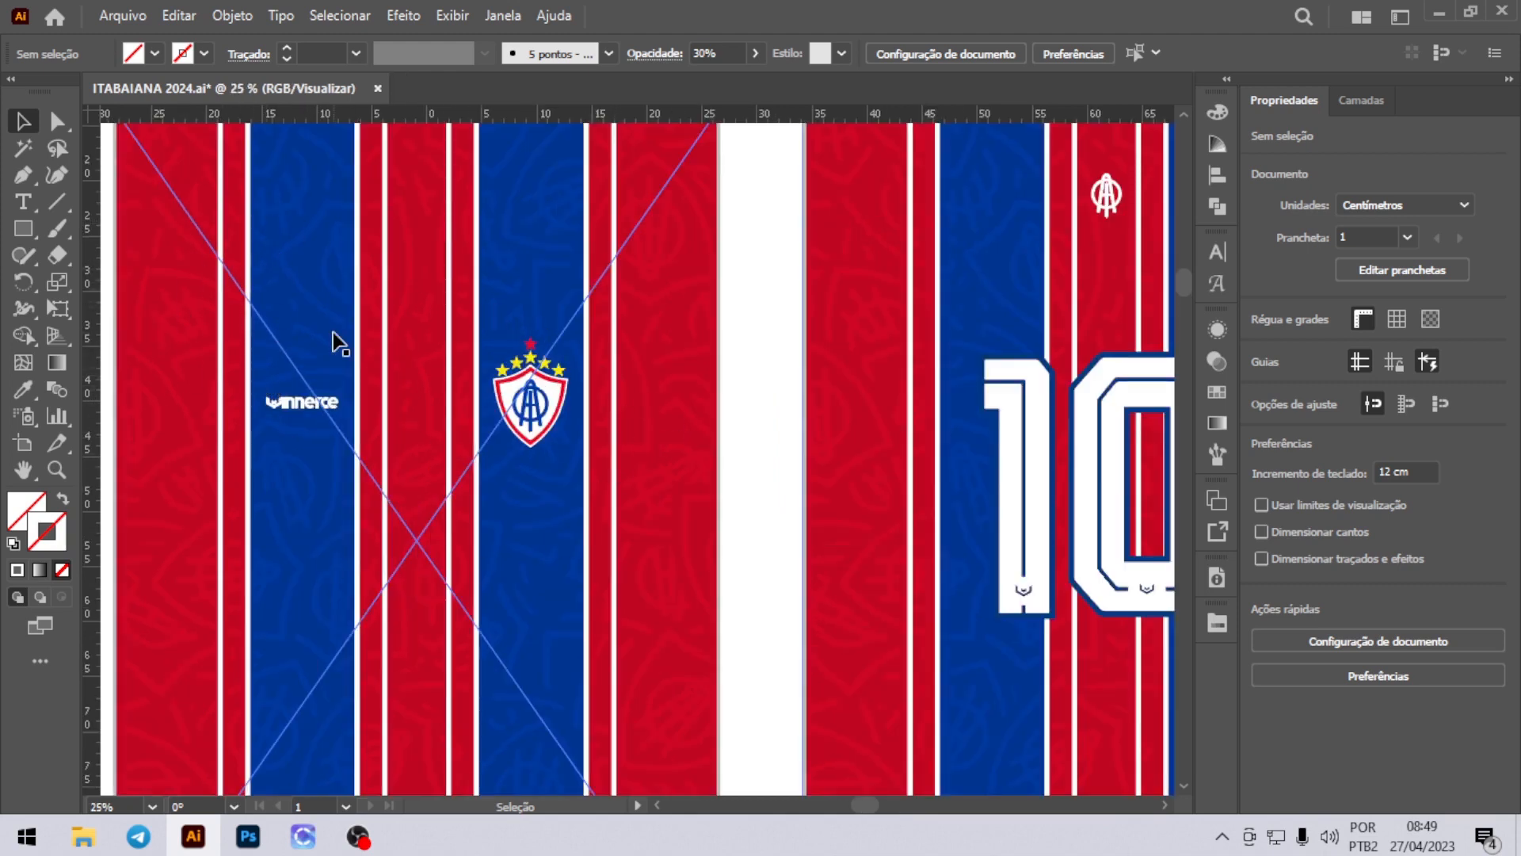
scroll(337, 341, down, 1)
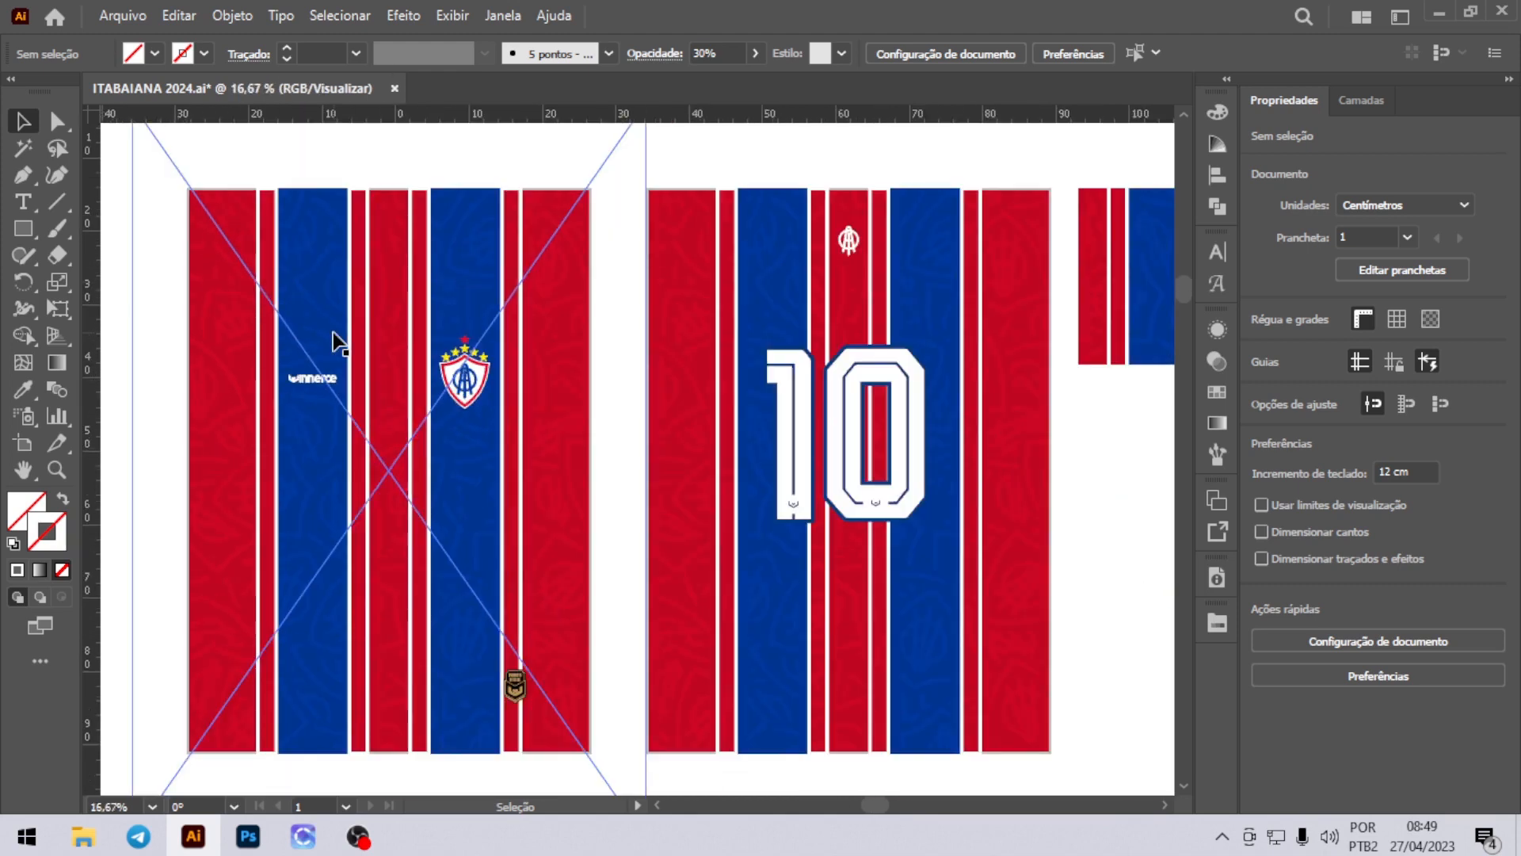
Step: Try deleting the linked pattern image from the shirt front's clipping mask, undo the deletion and deselect the image
key(a)
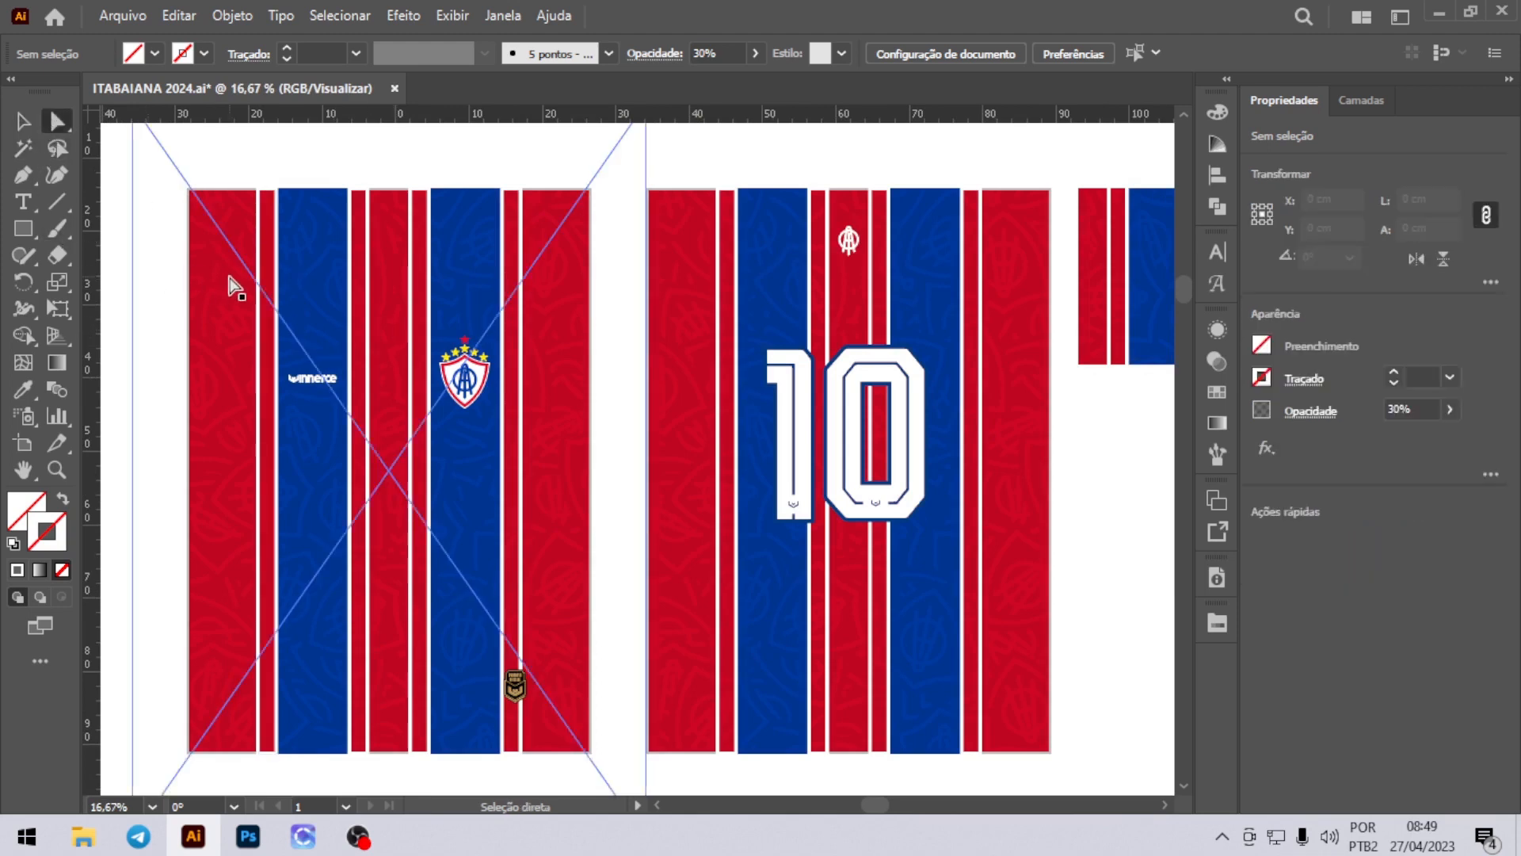
click(226, 268)
key(Delete)
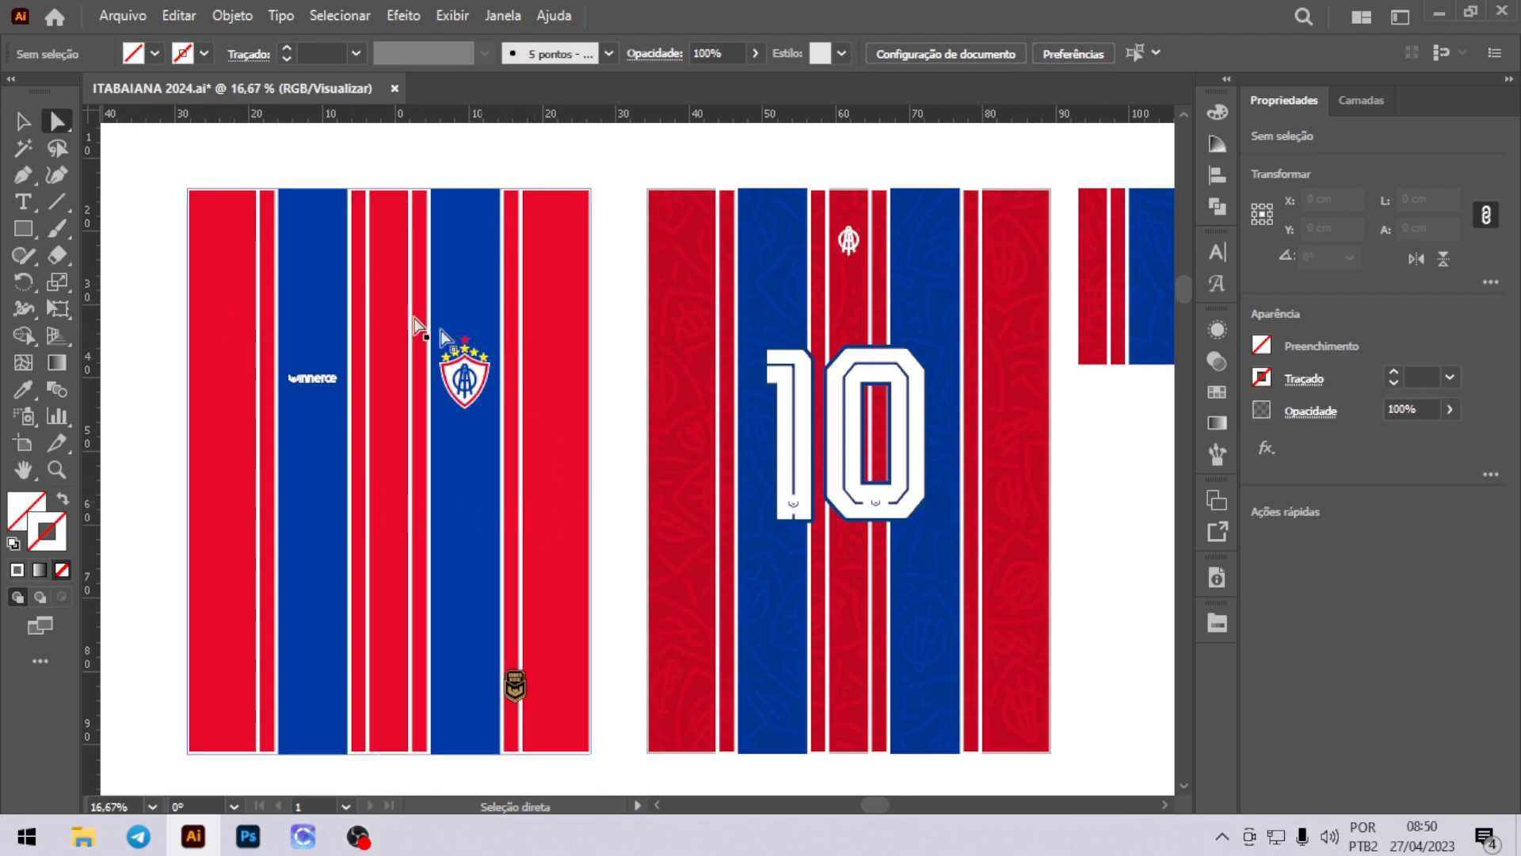
key(ctrl+z)
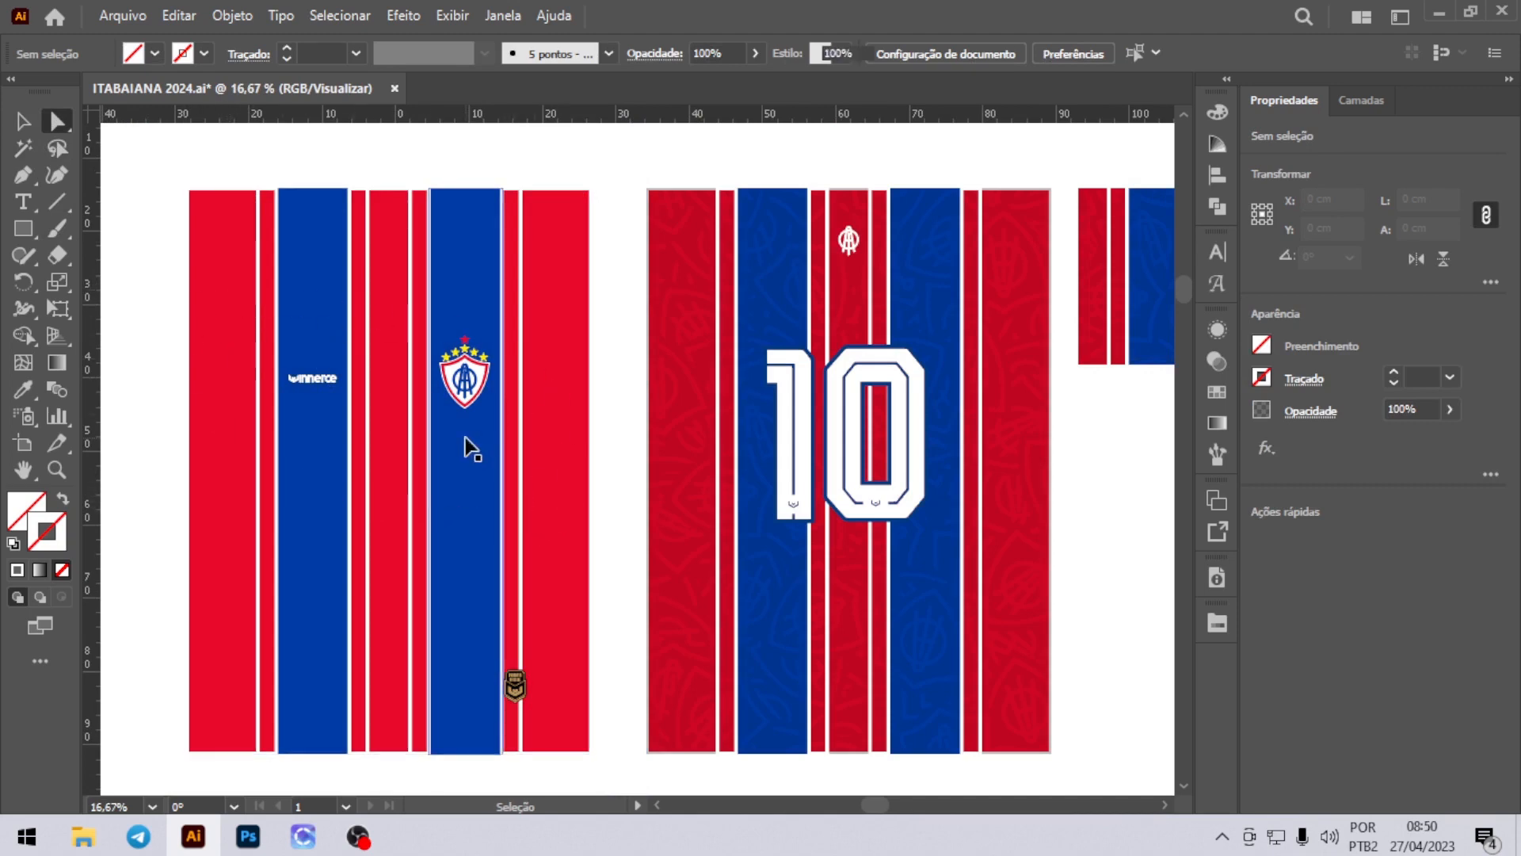
click(409, 420)
click(23, 121)
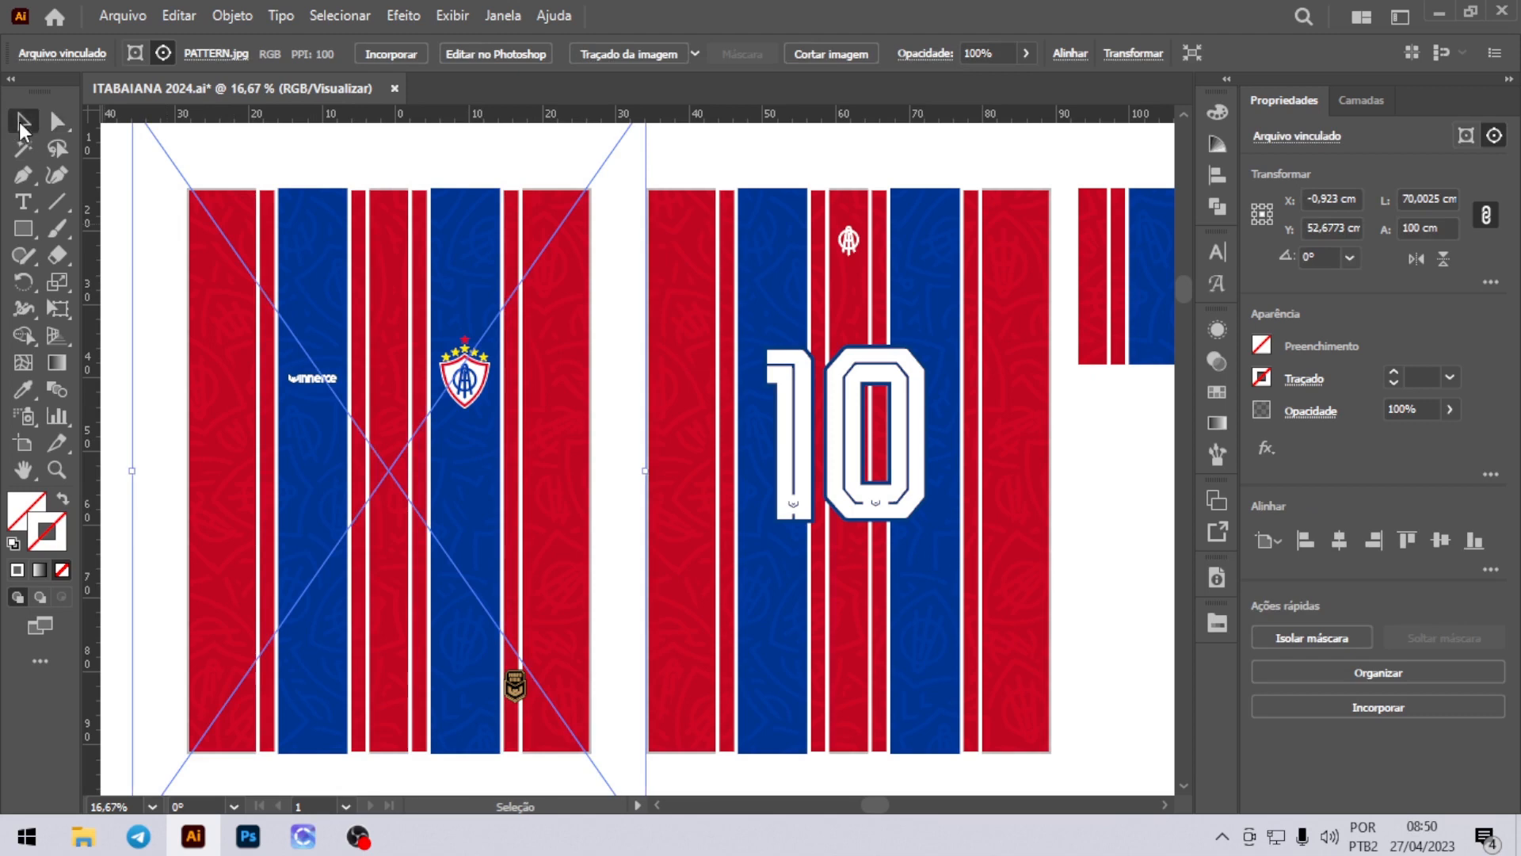
click(129, 208)
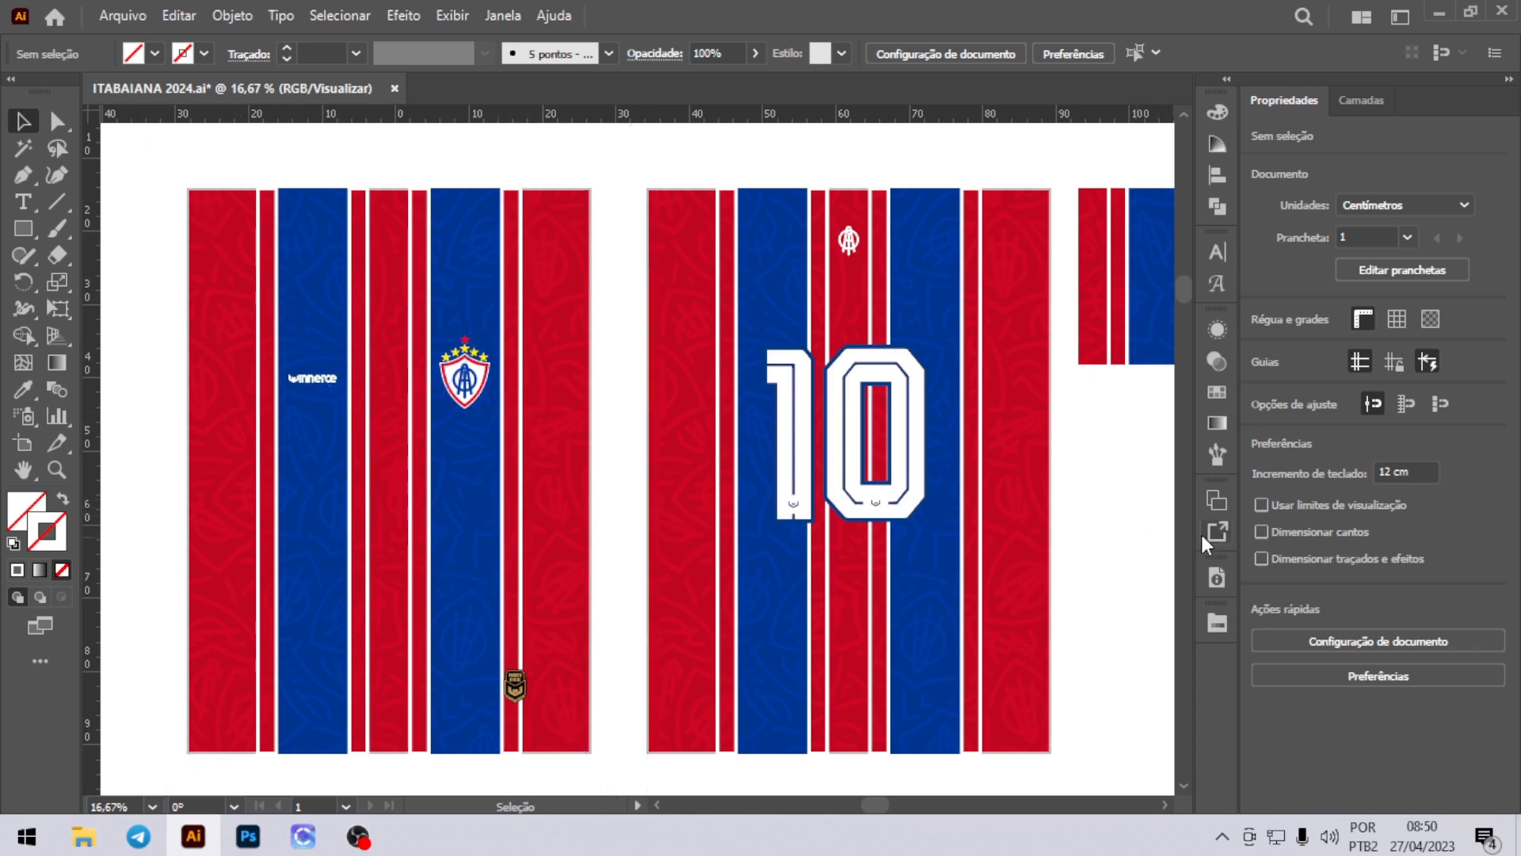
Step: Export the three assets of the shirt front, number 10 back and small striped panel as PNG at 1x scale
key(ctrl+minus)
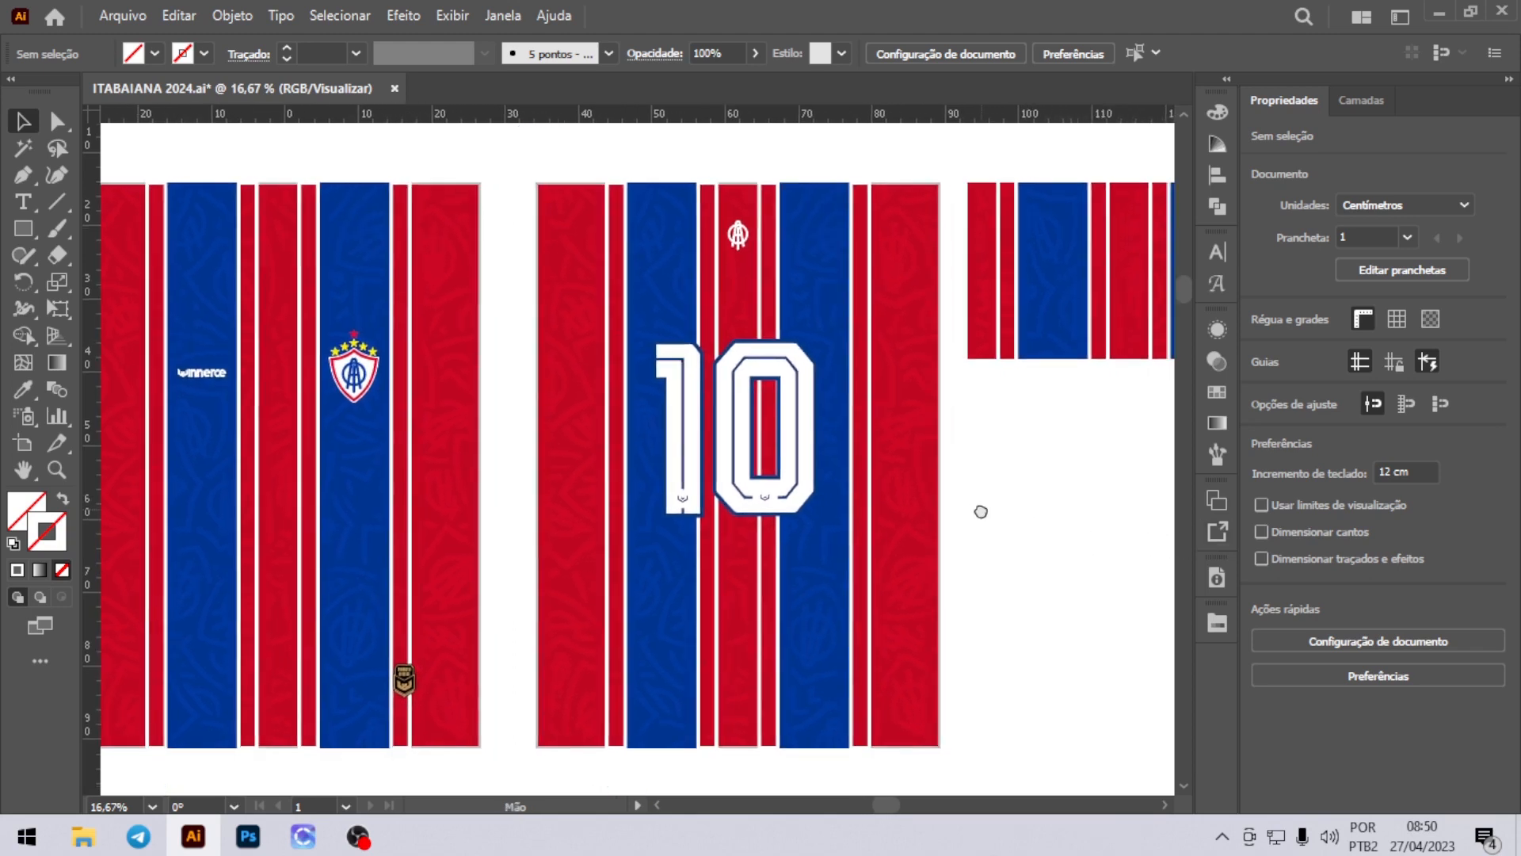
scroll(1040, 510, right, 3)
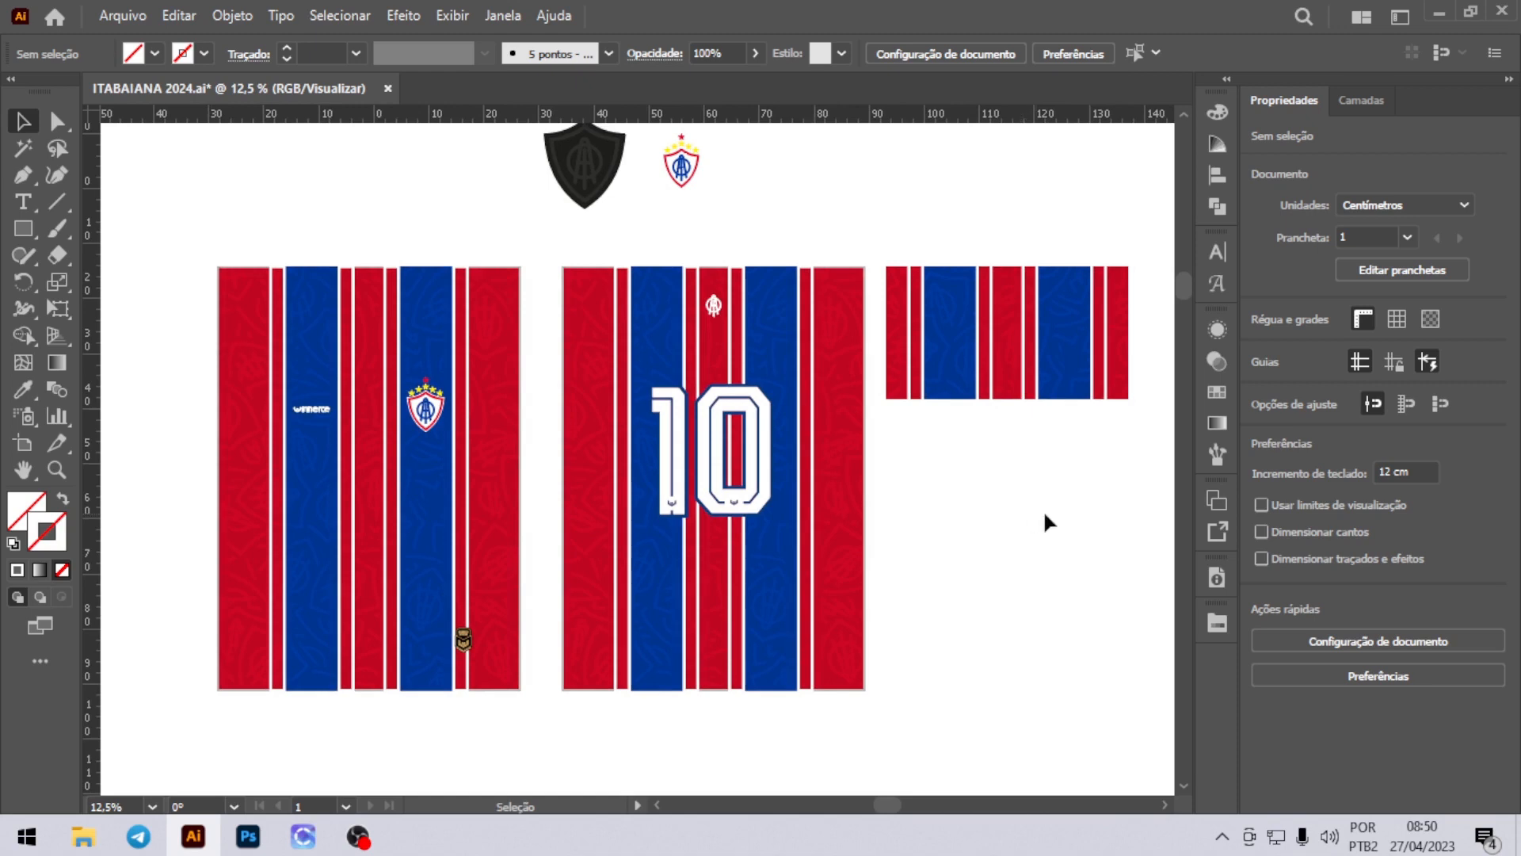
click(1217, 531)
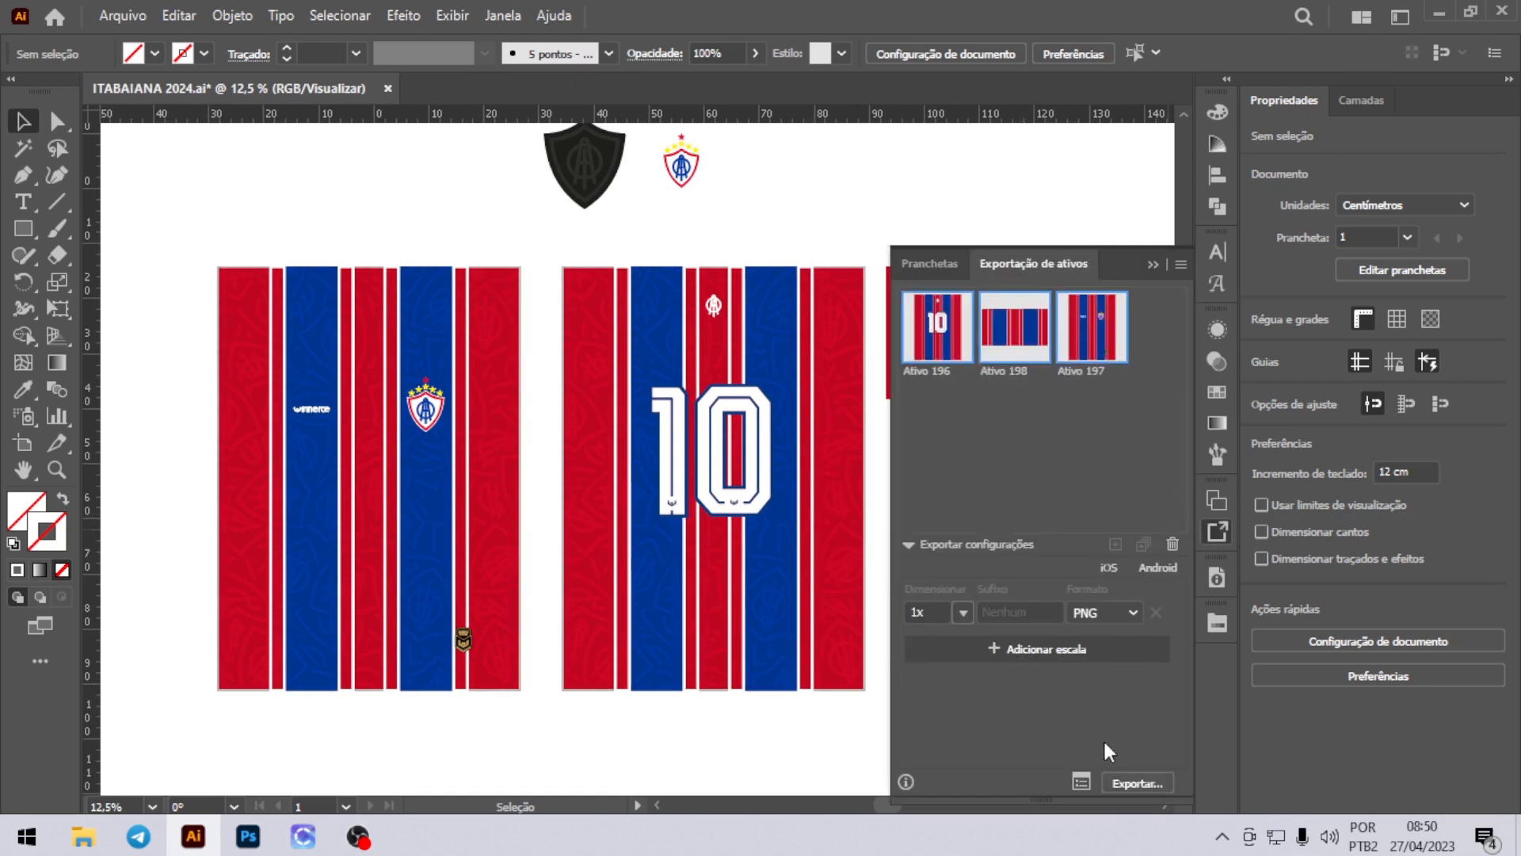
click(1137, 783)
click(1024, 668)
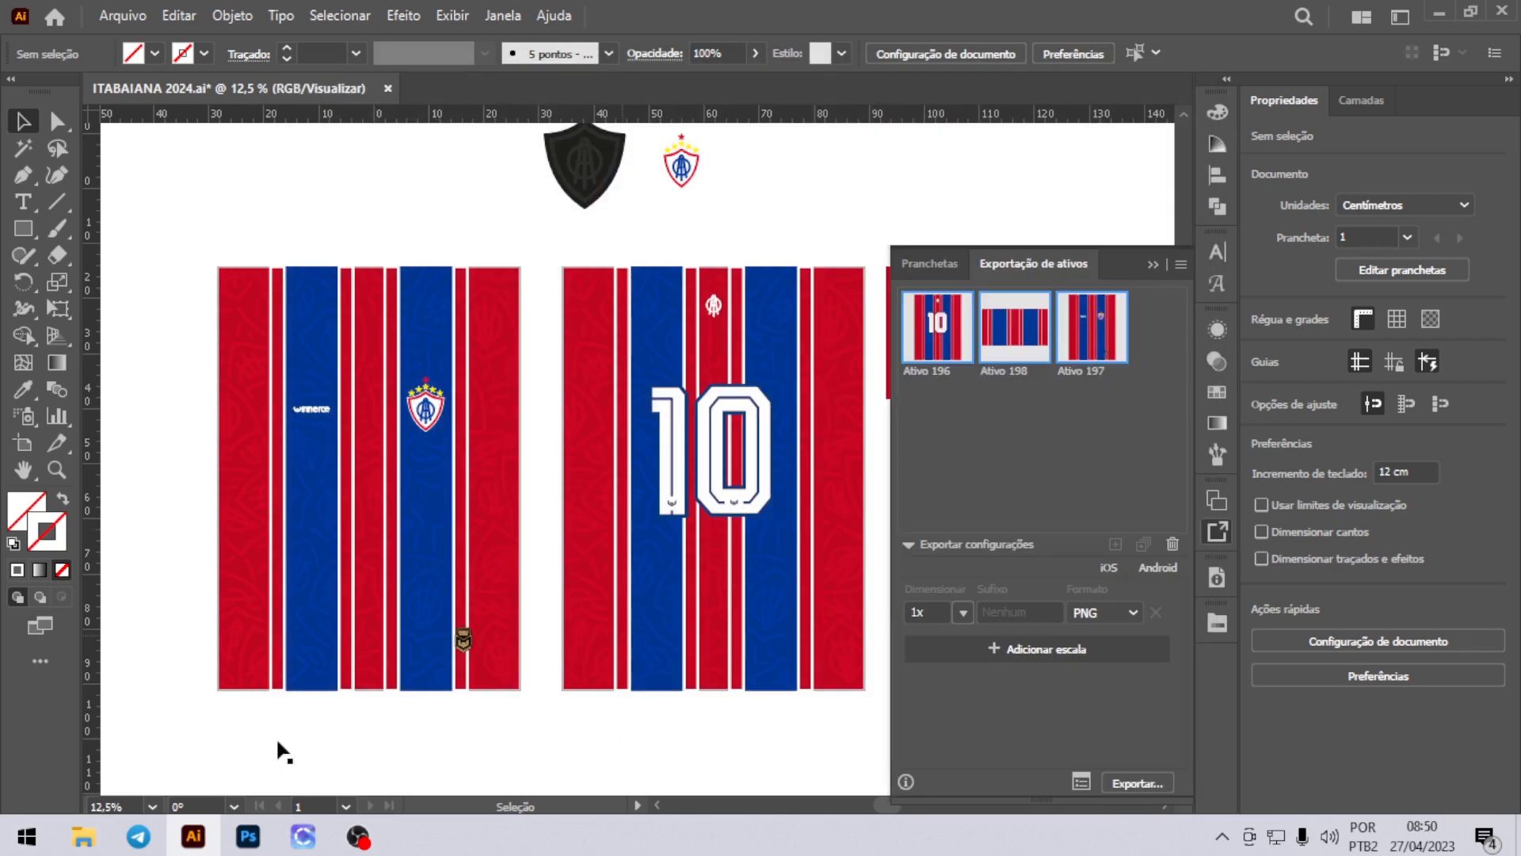
Step: Switch to CLO 3D and toggle the 3D view's high-quality rendering to inspect the pattern on the shirt model
click(302, 836)
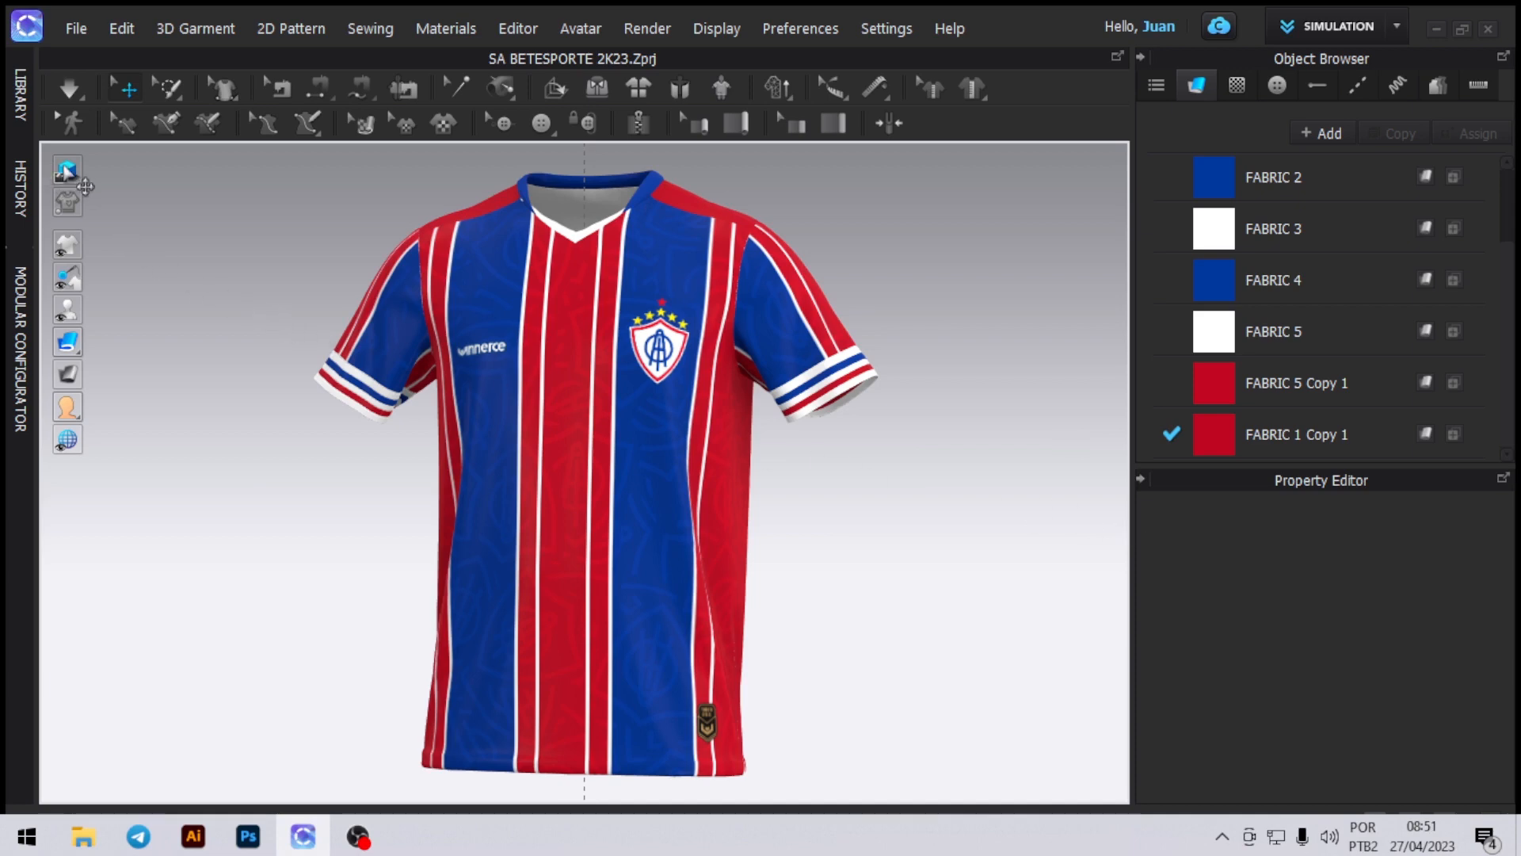
click(67, 172)
mouse_move(1084, 451)
mouse_down()
mouse_move(626, 444)
mouse_move(863, 465)
mouse_move(1102, 457)
mouse_up()
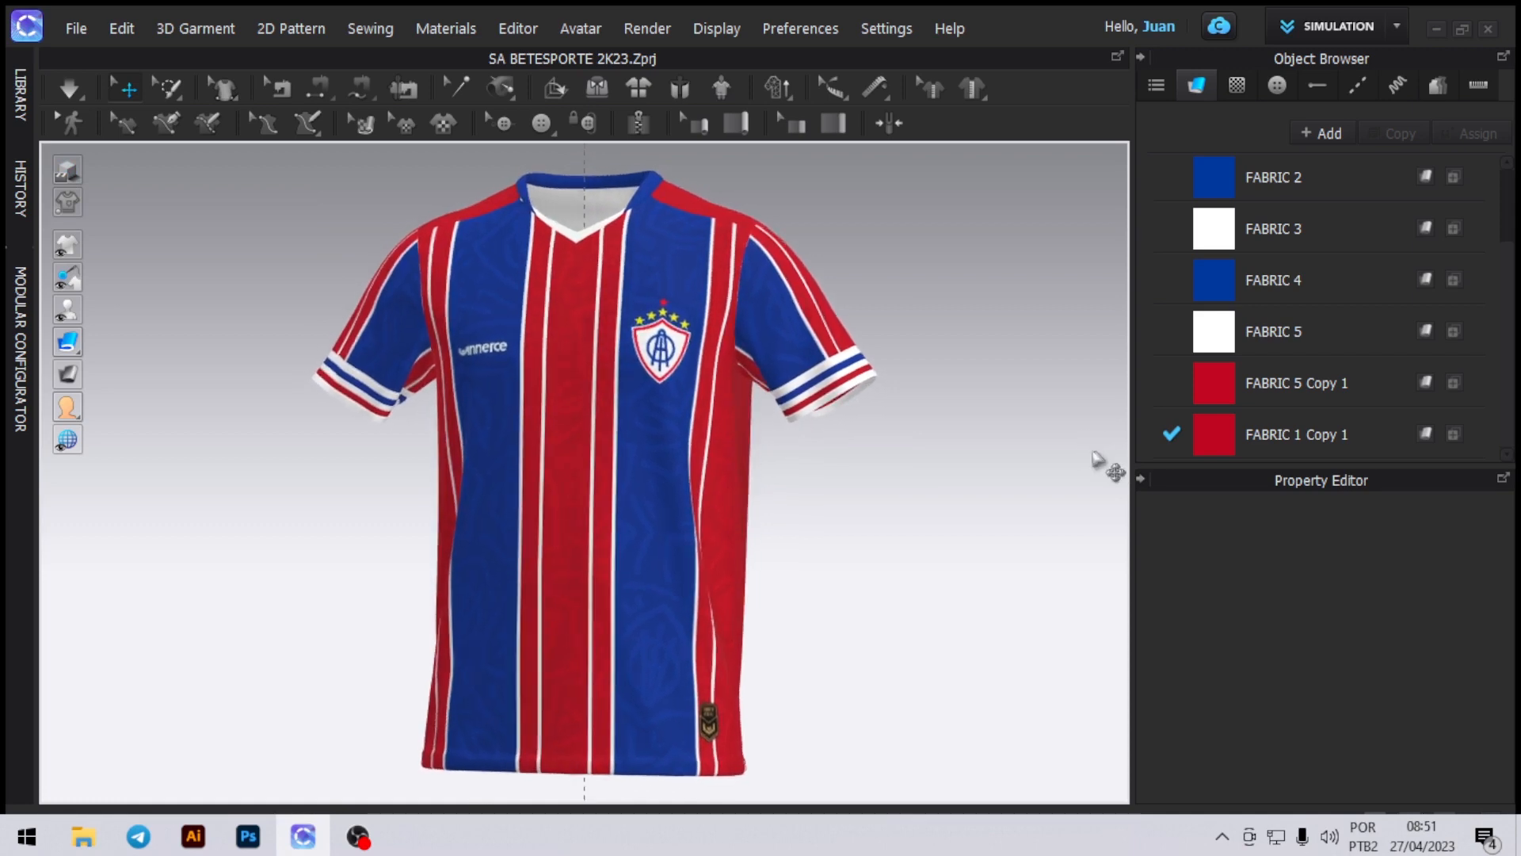